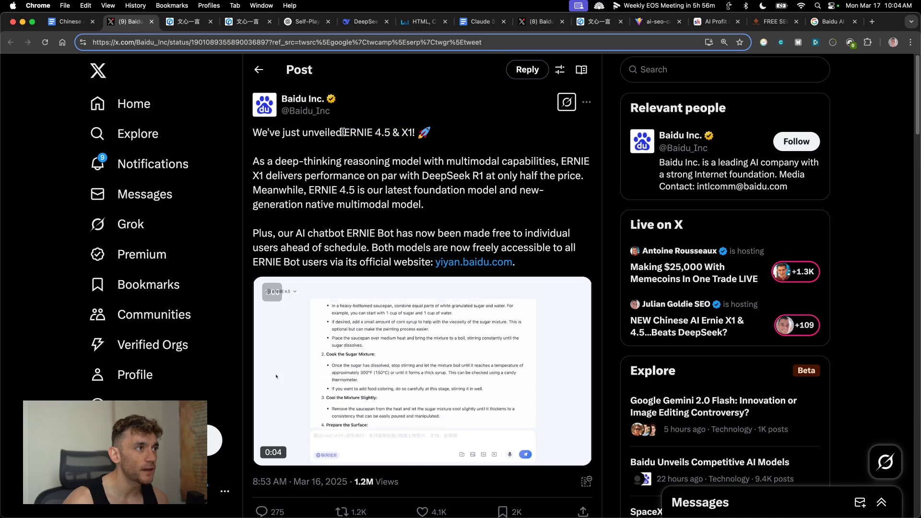
Step: Highlight the DeepSeek R1 mention in Baidu's launch post and zoom the page in
{"action": "left_click", "coordinate": [301, 134]}
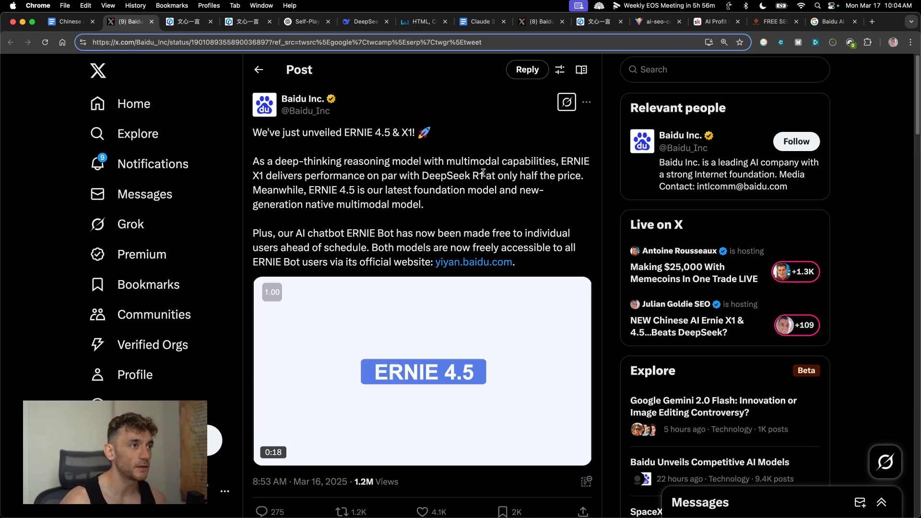
{"action": "left_click_drag", "start_coordinate": [485, 173], "coordinate": [438, 184]}
{"action": "key", "text": "super+equal"}
{"action": "key", "text": "super+equal"}
{"action": "key", "text": "super+equal"}
{"action": "key", "text": "super+equal"}
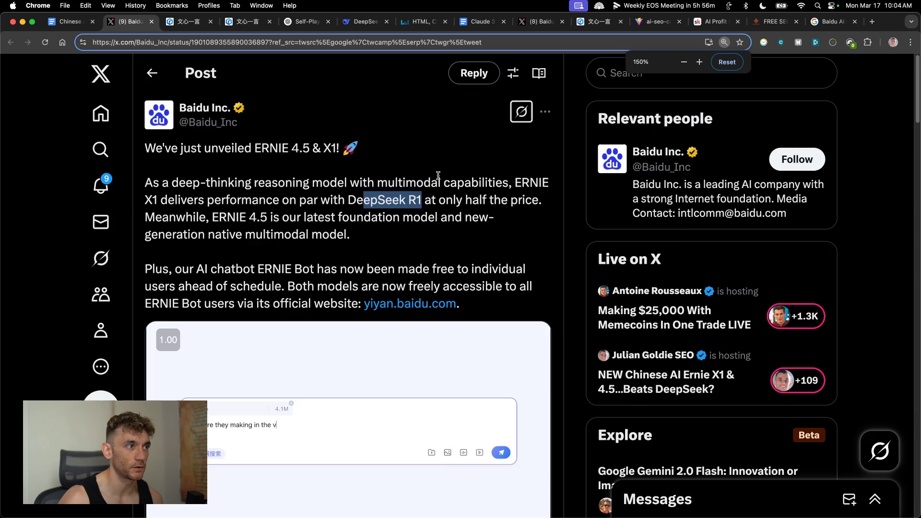
{"action": "left_click", "coordinate": [386, 240]}
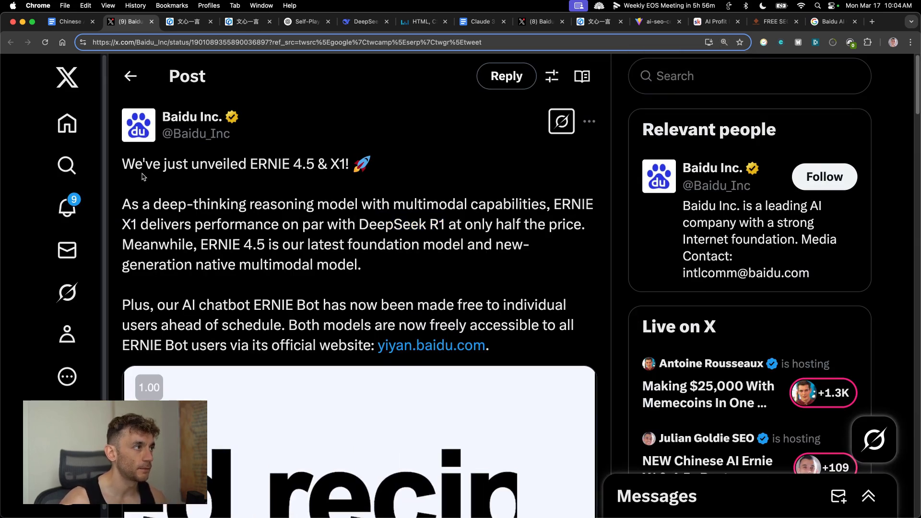
Step: Highlight the opening lines and the 'ERNIE 4.5 & X1!' headline, then open the benchmark chart enlarged
{"action": "left_click_drag", "start_coordinate": [123, 162], "coordinate": [182, 221]}
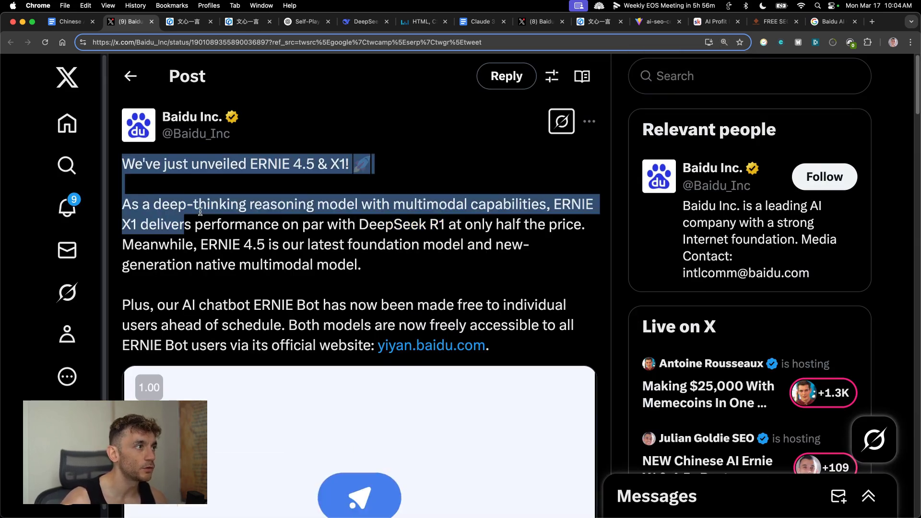
{"action": "left_click", "coordinate": [259, 181]}
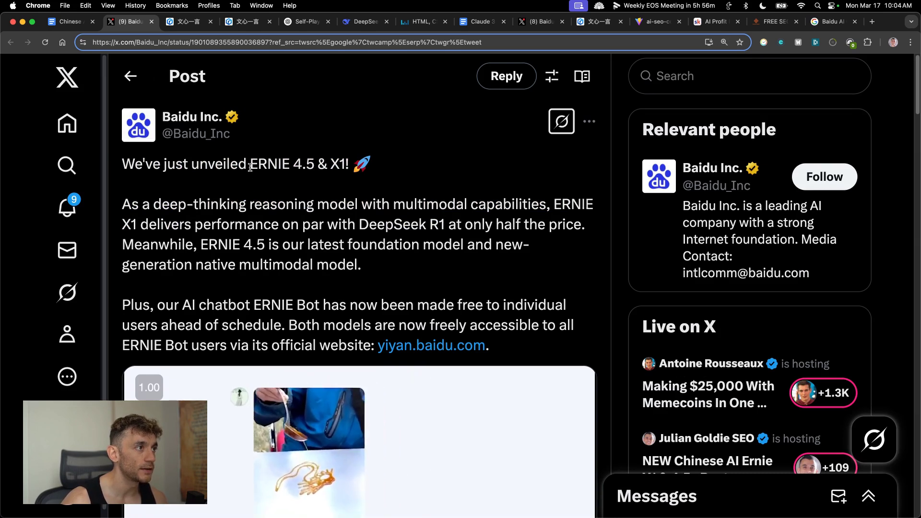
{"action": "left_click_drag", "start_coordinate": [250, 164], "coordinate": [399, 166]}
{"action": "left_click", "coordinate": [399, 166]}
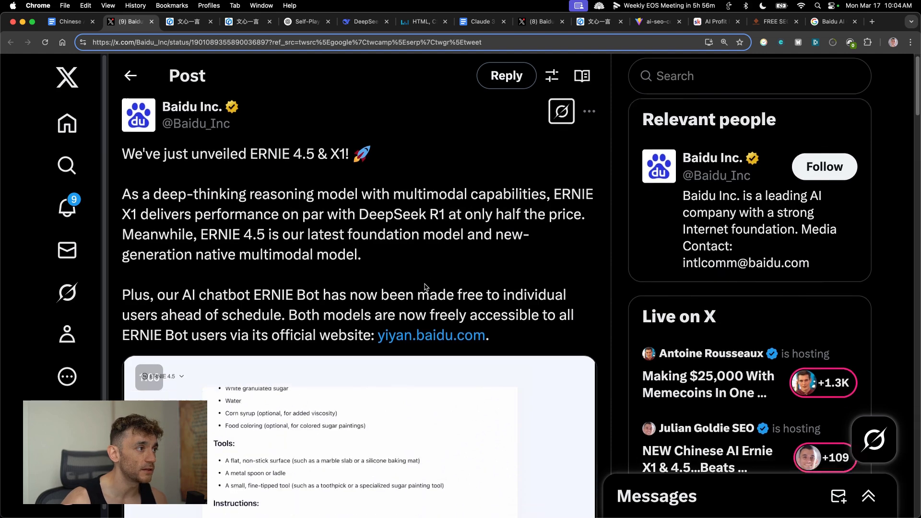
{"action": "scroll", "coordinate": [425, 291], "scroll_direction": "down", "scroll_amount": 10}
{"action": "left_click", "coordinate": [436, 323]}
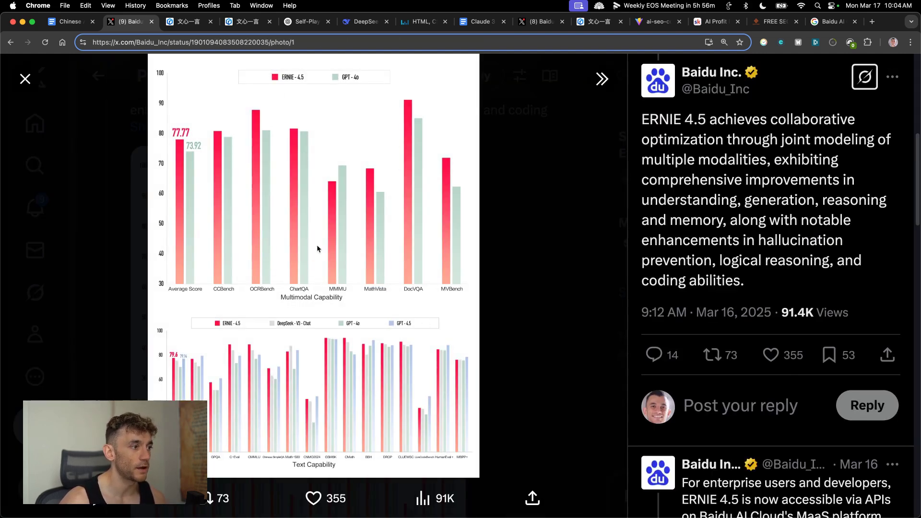
Step: Close the enlarged chart, reset the page zoom to normal, and go to the Baidu trending page
{"action": "scroll", "coordinate": [233, 288], "scroll_direction": "down", "scroll_amount": 5}
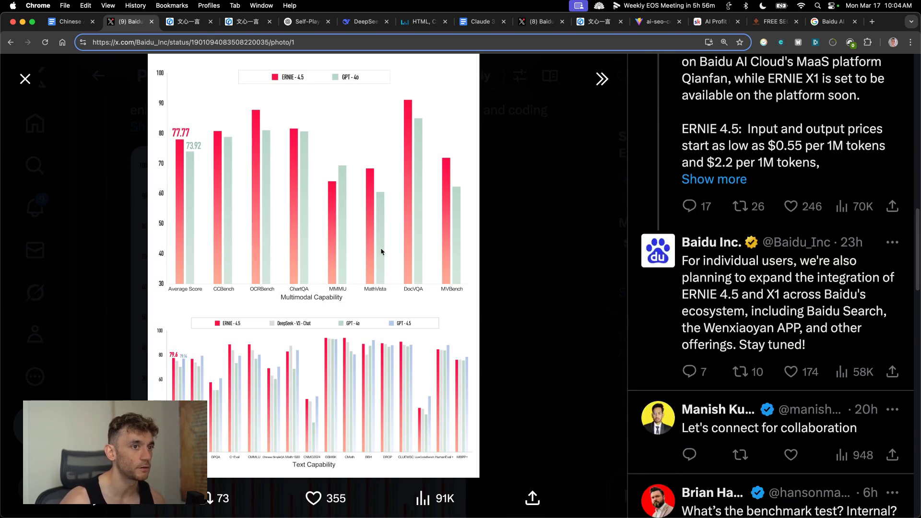
{"action": "scroll", "coordinate": [228, 228], "scroll_direction": "up", "scroll_amount": 10}
{"action": "key", "text": "Escape"}
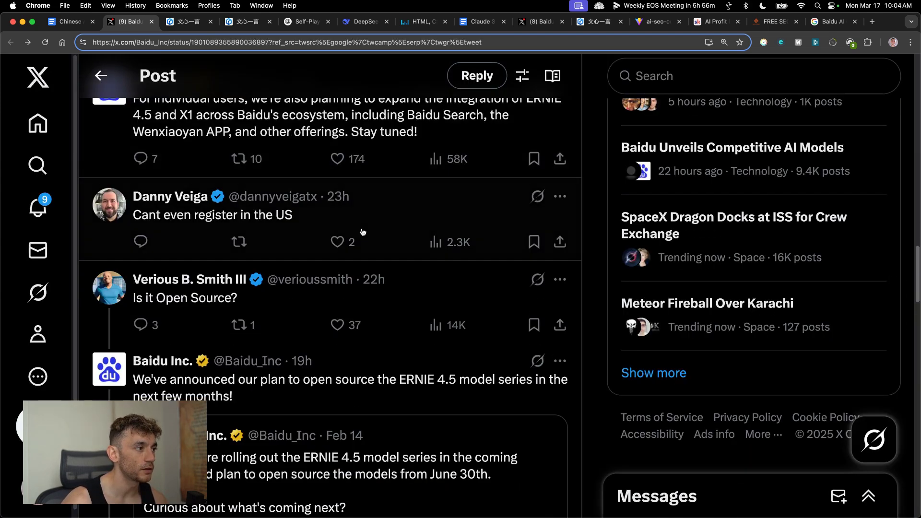
{"action": "scroll", "coordinate": [362, 235], "scroll_direction": "down", "scroll_amount": 10}
{"action": "scroll", "coordinate": [364, 243], "scroll_direction": "up", "scroll_amount": 20}
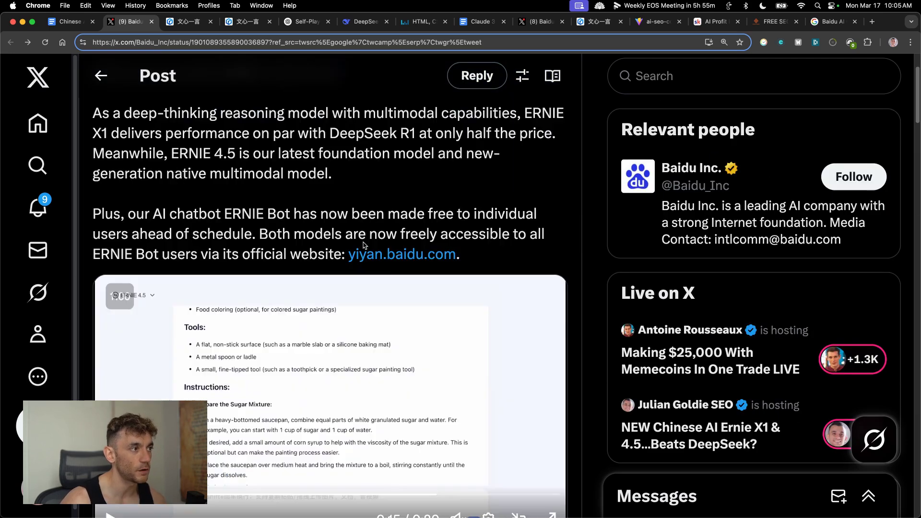
{"action": "scroll", "coordinate": [363, 243], "scroll_direction": "up", "scroll_amount": 2}
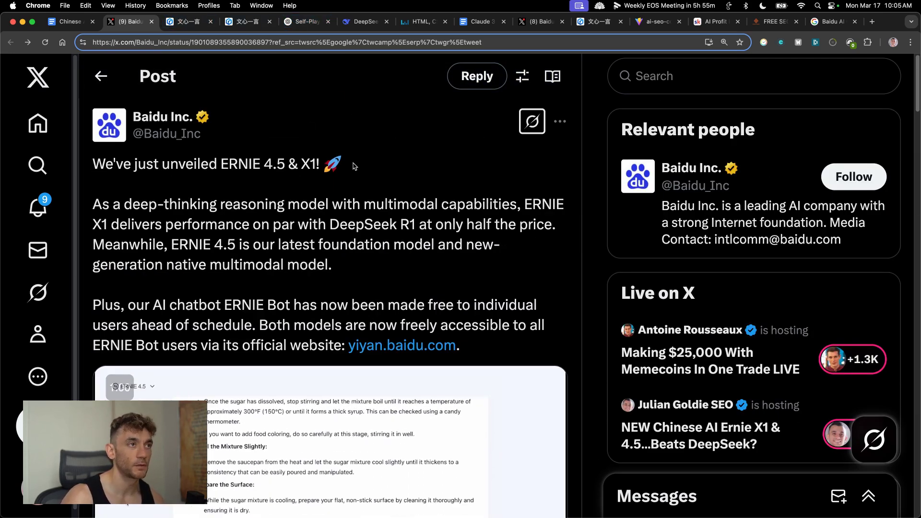
{"action": "key", "text": "super+0"}
{"action": "left_click", "coordinate": [540, 21]}
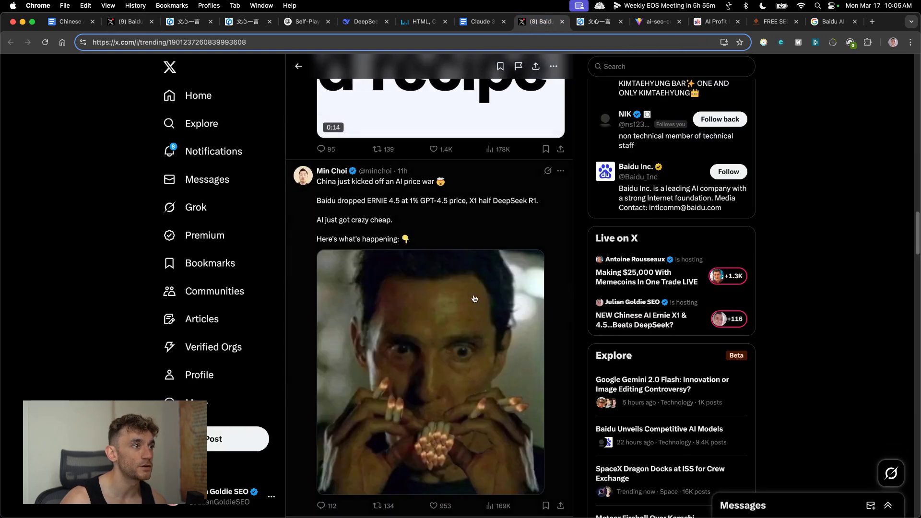
{"action": "scroll", "coordinate": [474, 298], "scroll_direction": "up", "scroll_amount": 10}
{"action": "scroll", "coordinate": [468, 257], "scroll_direction": "down", "scroll_amount": 6}
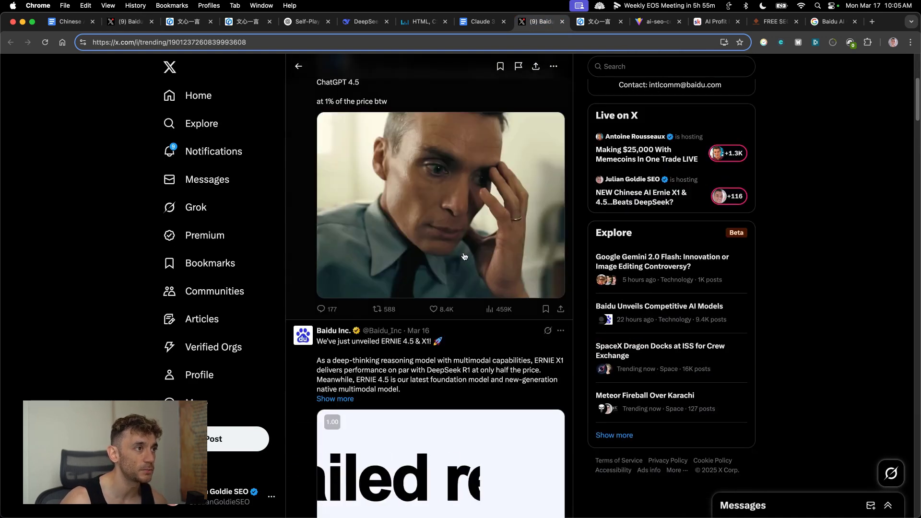
{"action": "scroll", "coordinate": [467, 257], "scroll_direction": "up", "scroll_amount": 1}
{"action": "left_click", "coordinate": [425, 112]}
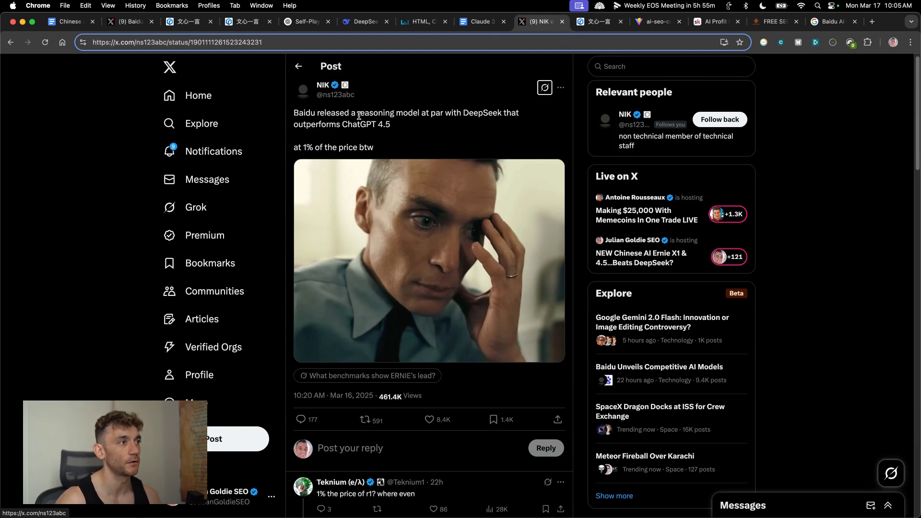
{"action": "left_click_drag", "start_coordinate": [291, 109], "coordinate": [333, 111]}
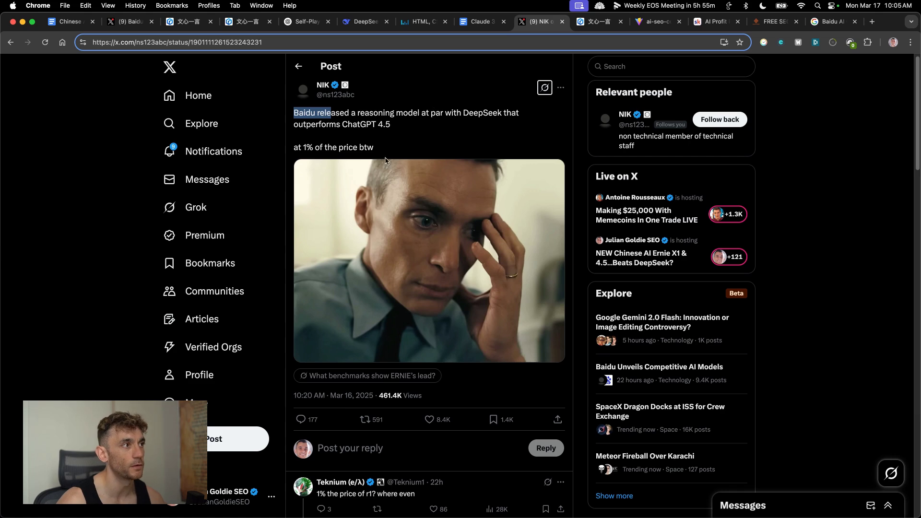
{"action": "left_click_drag", "start_coordinate": [374, 147], "coordinate": [294, 149]}
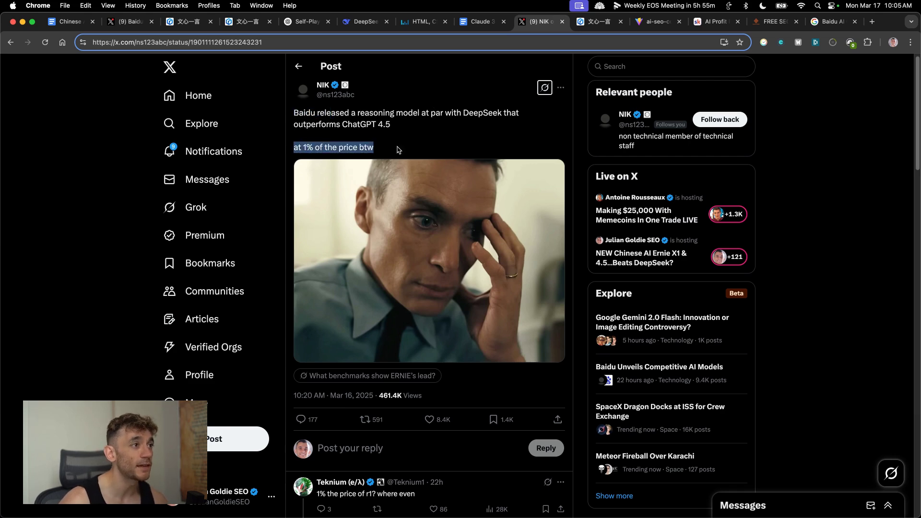
{"action": "left_click_drag", "start_coordinate": [407, 125], "coordinate": [345, 128]}
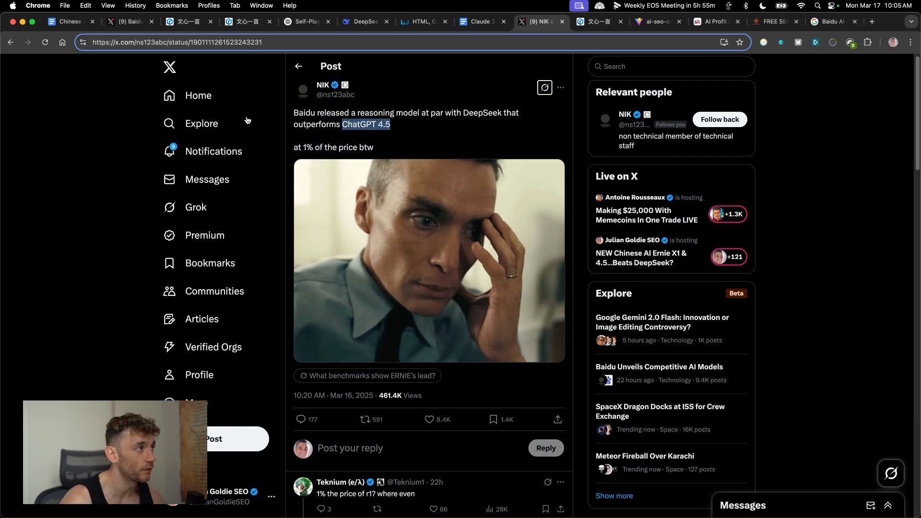
{"action": "left_click", "coordinate": [11, 42]}
{"action": "scroll", "coordinate": [488, 349], "scroll_direction": "down", "scroll_amount": 6}
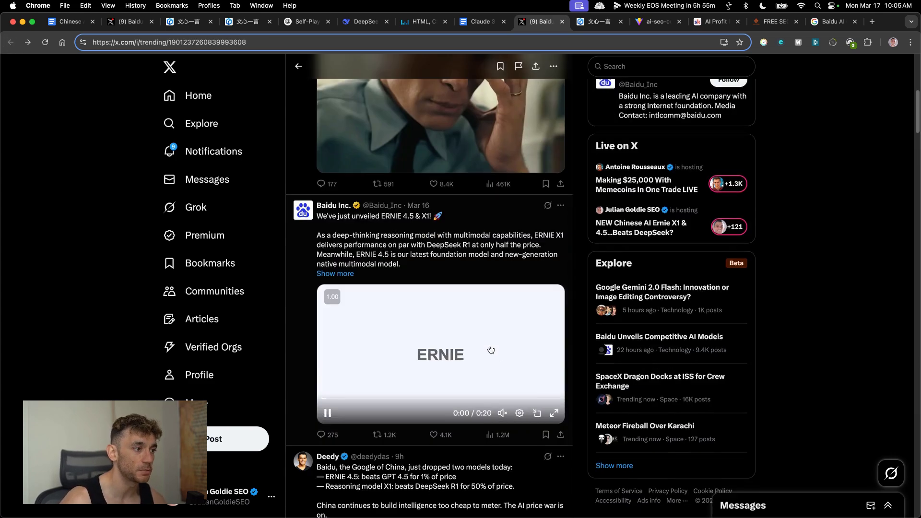
{"action": "scroll", "coordinate": [491, 349], "scroll_direction": "down", "scroll_amount": 3}
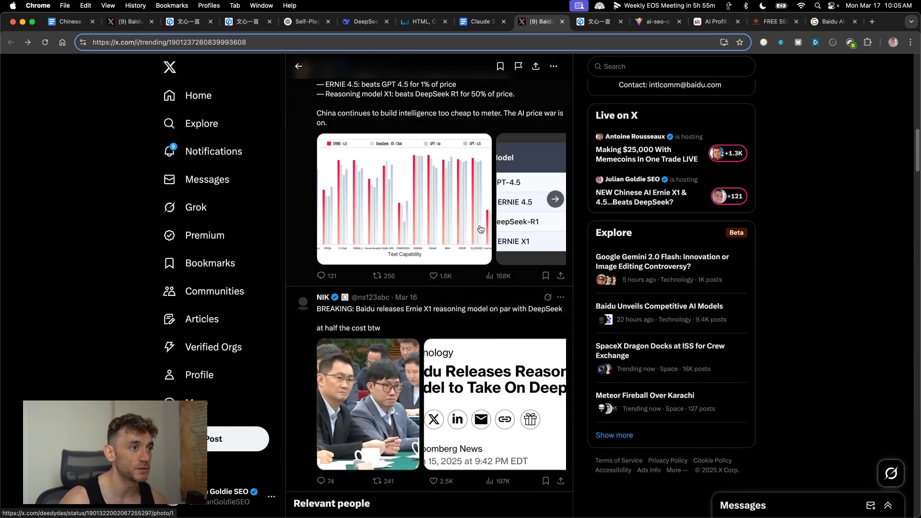
Step: Enlarge the per-1M-token pricing table for GPT-4.5, ERNIE 4.5 and DeepSeek-R1
{"action": "left_click", "coordinate": [511, 225]}
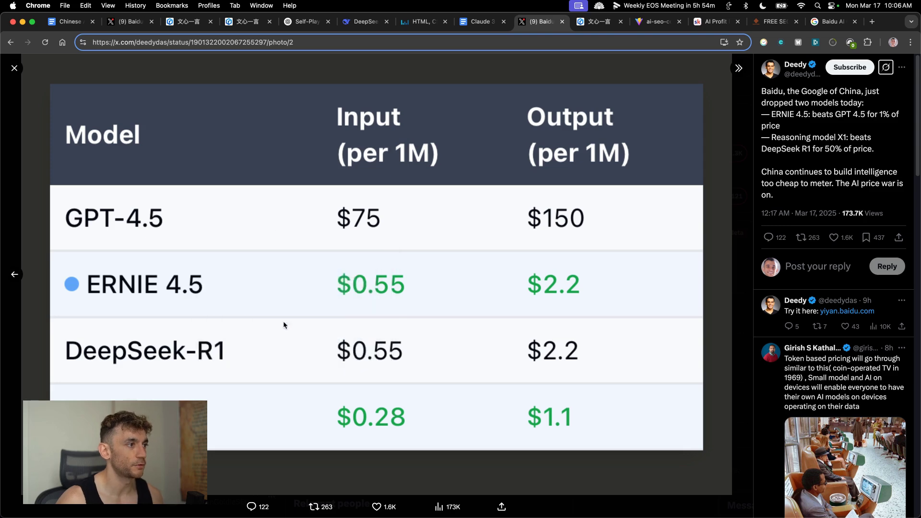
Step: Close the pricing table and enlarge the Text Capability benchmark chart instead
{"action": "key", "text": "super+bracketleft"}
{"action": "key", "text": "super+bracketleft"}
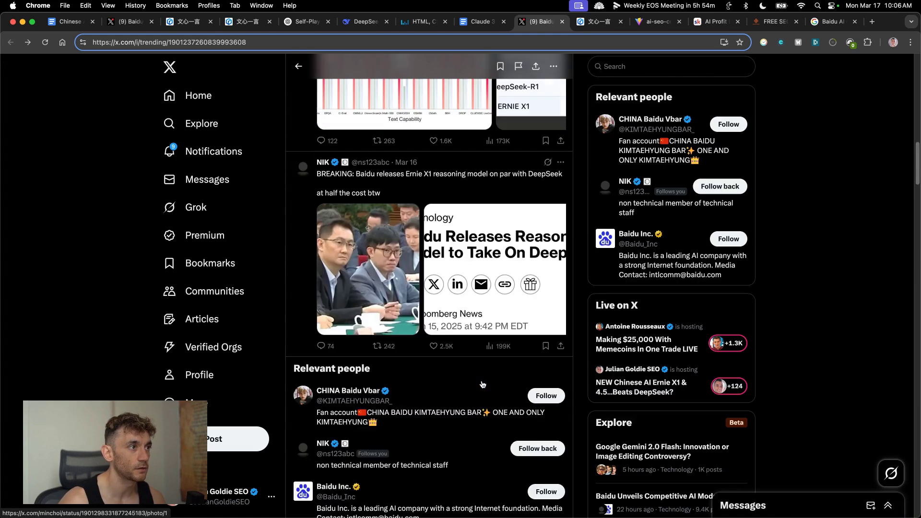
{"action": "left_click", "coordinate": [457, 281]}
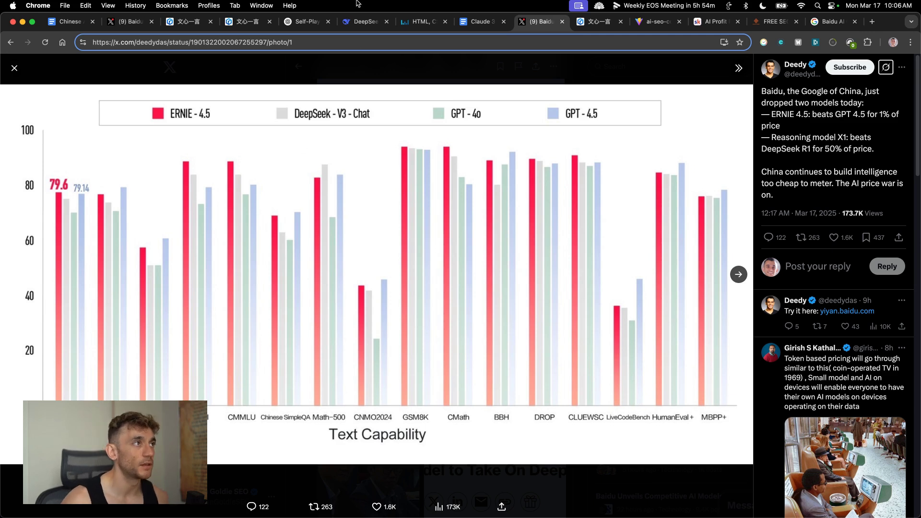
Step: Close the X post tab and show the list of ERNIE models
{"action": "left_click", "coordinate": [562, 21]}
{"action": "scroll", "coordinate": [237, 144], "scroll_direction": "up", "scroll_amount": 15}
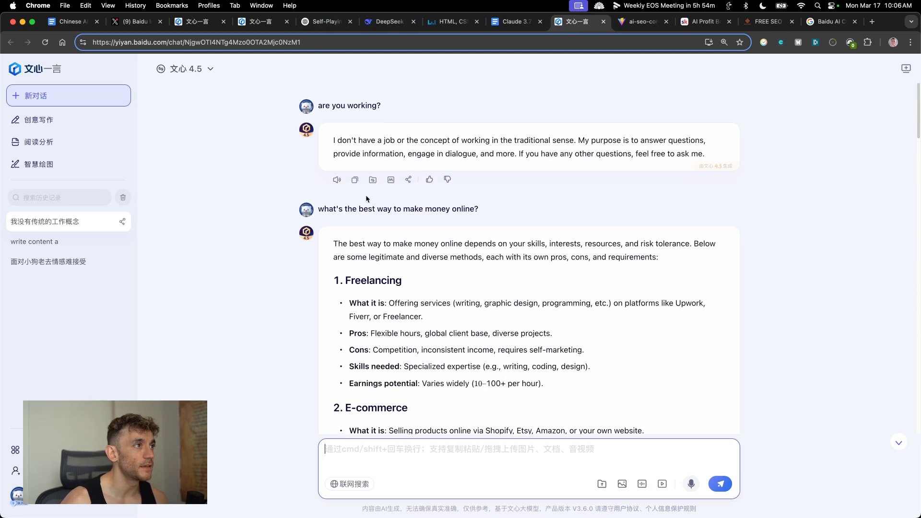
{"action": "left_click", "coordinate": [208, 69]}
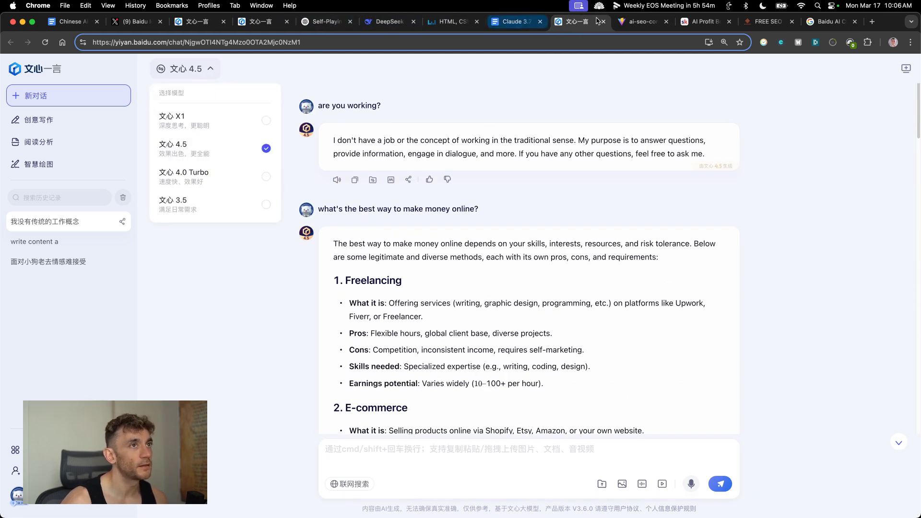
Step: Close the leftover SEO tabs, duplicate ERNIE Bot tabs and the self-playing game tab
{"action": "middle_click", "coordinate": [644, 19]}
{"action": "middle_click", "coordinate": [648, 21]}
{"action": "middle_click", "coordinate": [648, 23]}
{"action": "middle_click", "coordinate": [649, 23]}
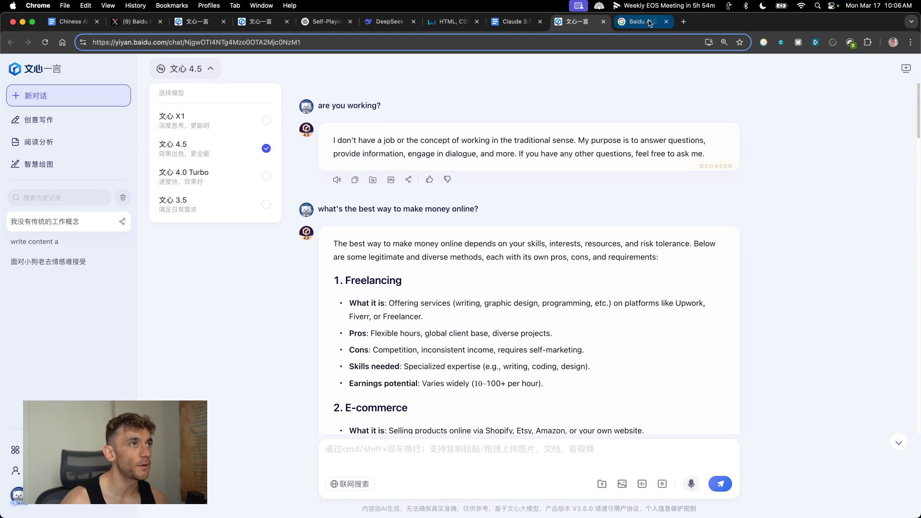
{"action": "middle_click", "coordinate": [218, 22]}
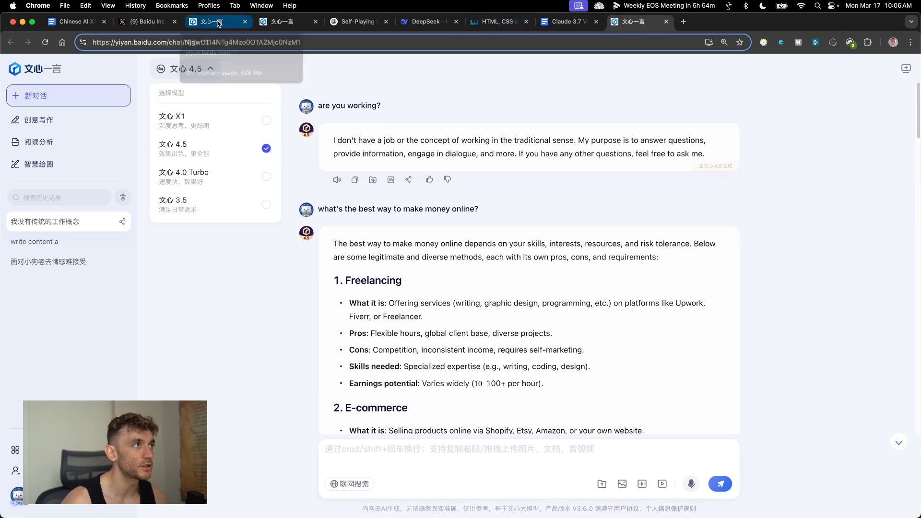
{"action": "middle_click", "coordinate": [219, 22]}
{"action": "middle_click", "coordinate": [218, 22]}
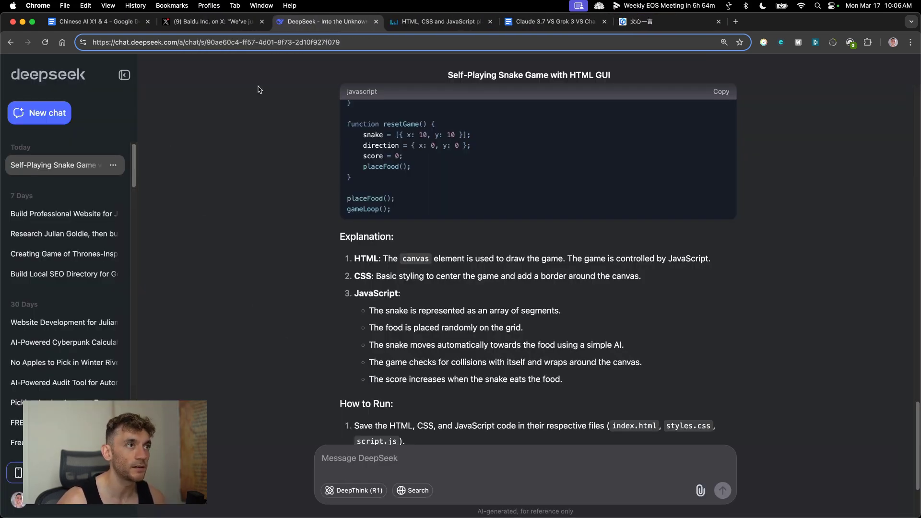
Step: Start a fresh DeepSeek chat and move the ERNIE Bot tab beside DeepSeek
{"action": "left_click", "coordinate": [48, 120]}
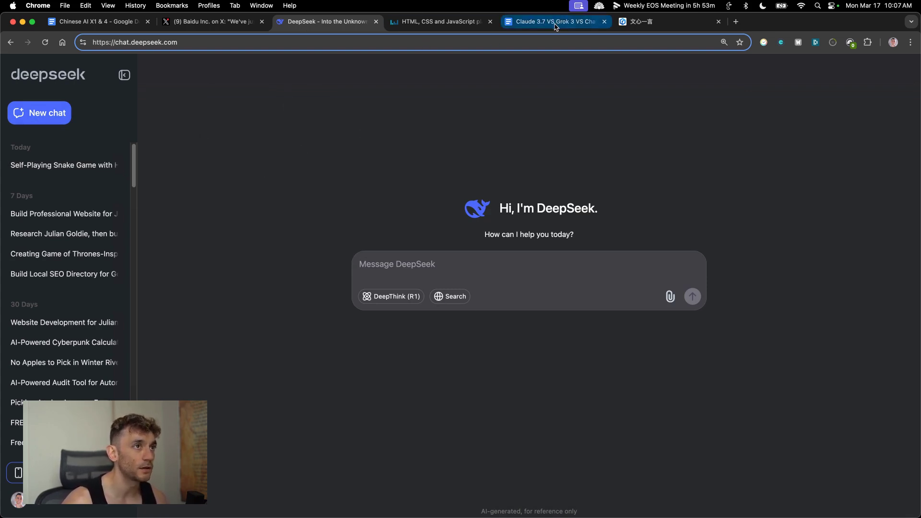
{"action": "left_click_drag", "start_coordinate": [643, 21], "coordinate": [417, 22]}
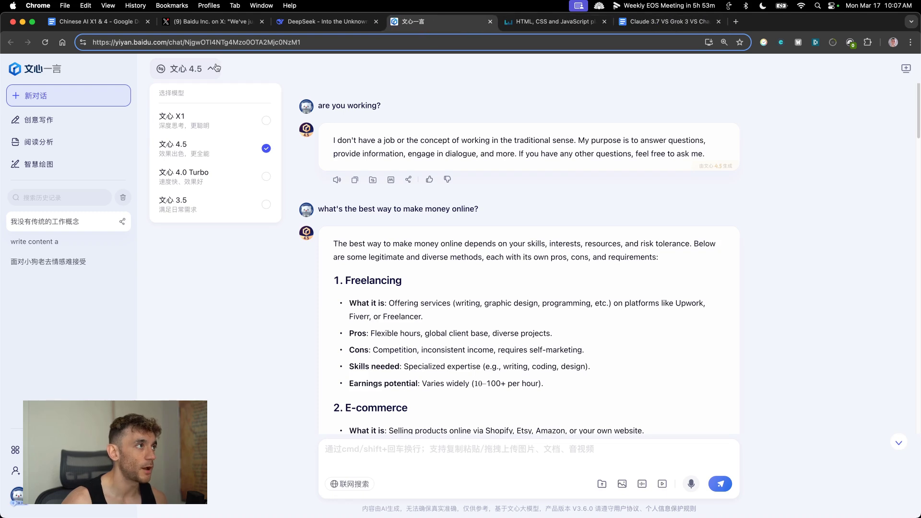
Step: Start a new empty ERNIE Bot chat and switch its model to 文心 4.5
{"action": "left_click", "coordinate": [186, 305]}
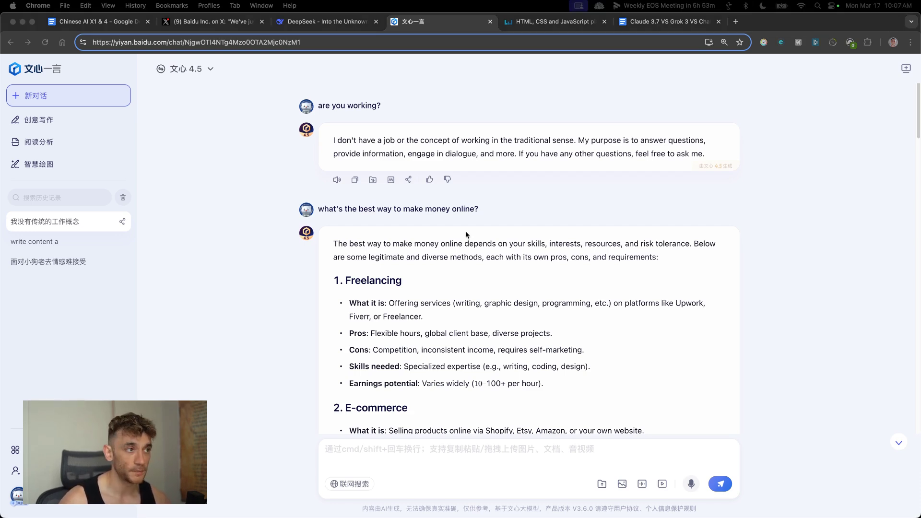
{"action": "left_click", "coordinate": [401, 196]}
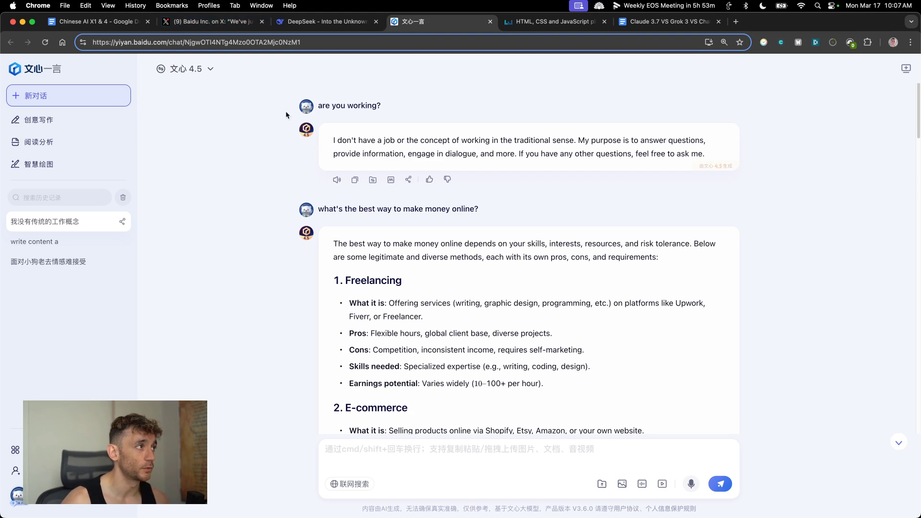
{"action": "left_click", "coordinate": [81, 99]}
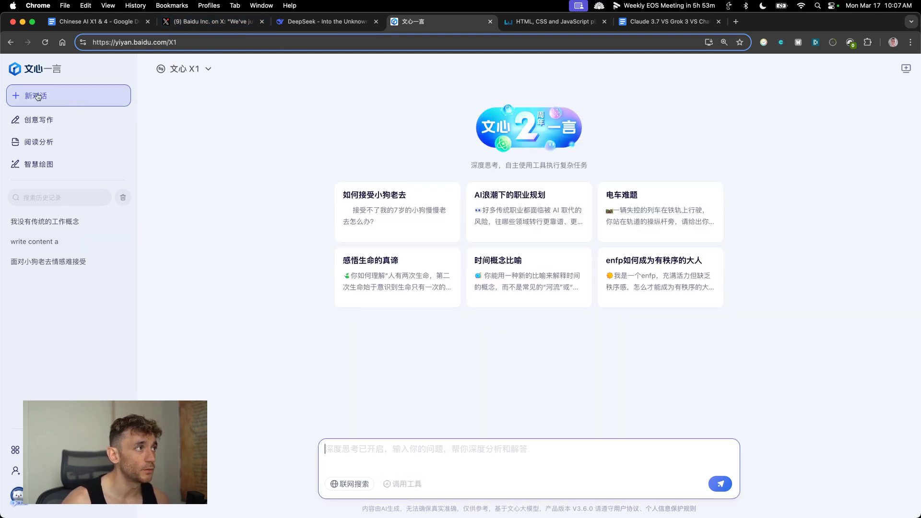
{"action": "left_click", "coordinate": [186, 69]}
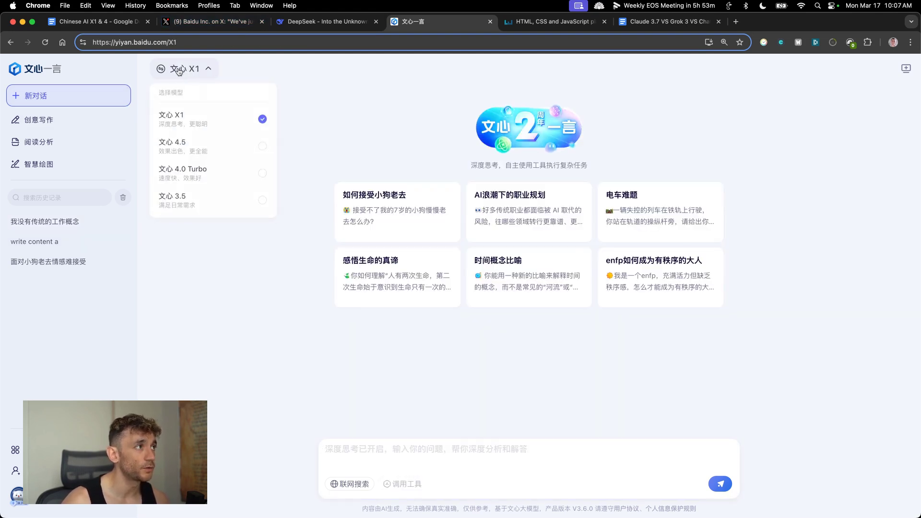
{"action": "left_click", "coordinate": [208, 155]}
{"action": "left_click", "coordinate": [187, 69]}
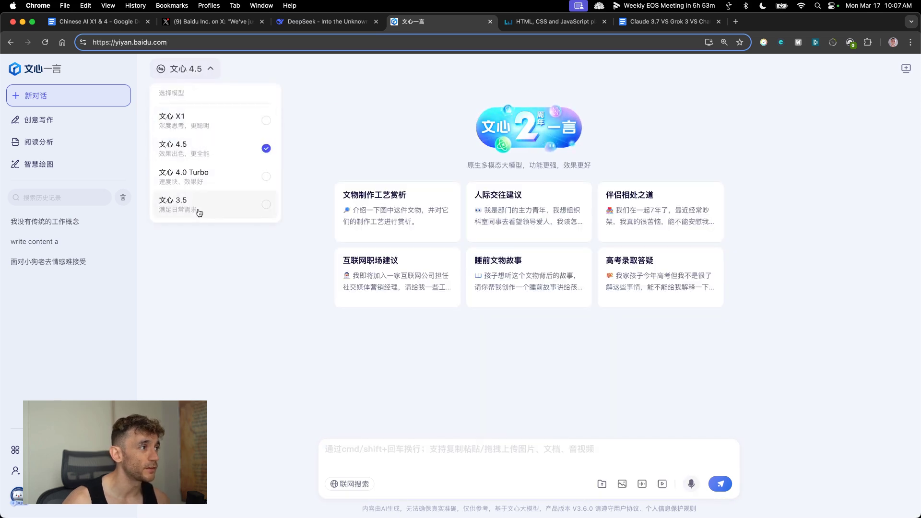
{"action": "left_click", "coordinate": [423, 93]}
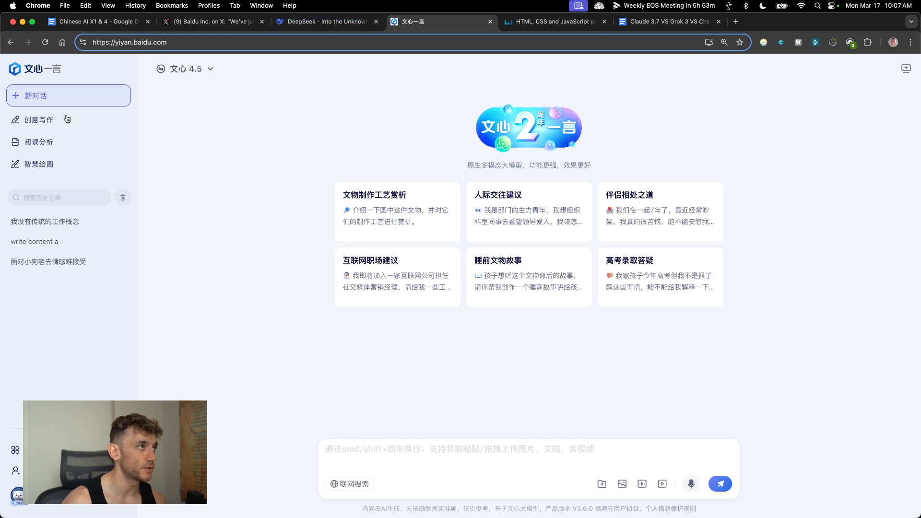
Step: Select the page address, check the DeepSeek chat, and return to the ERNIE Bot start page
{"action": "key", "text": "cmd+l"}
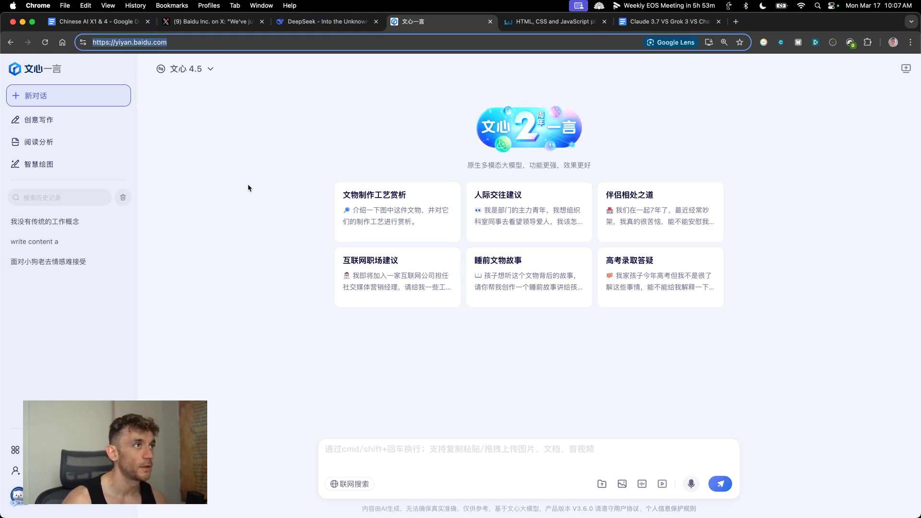
{"action": "left_click", "coordinate": [236, 180]}
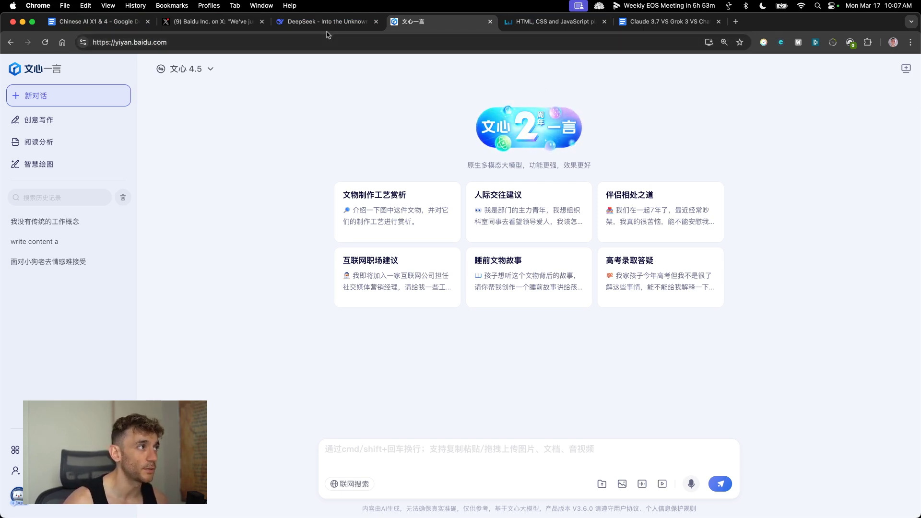
{"action": "left_click", "coordinate": [349, 24]}
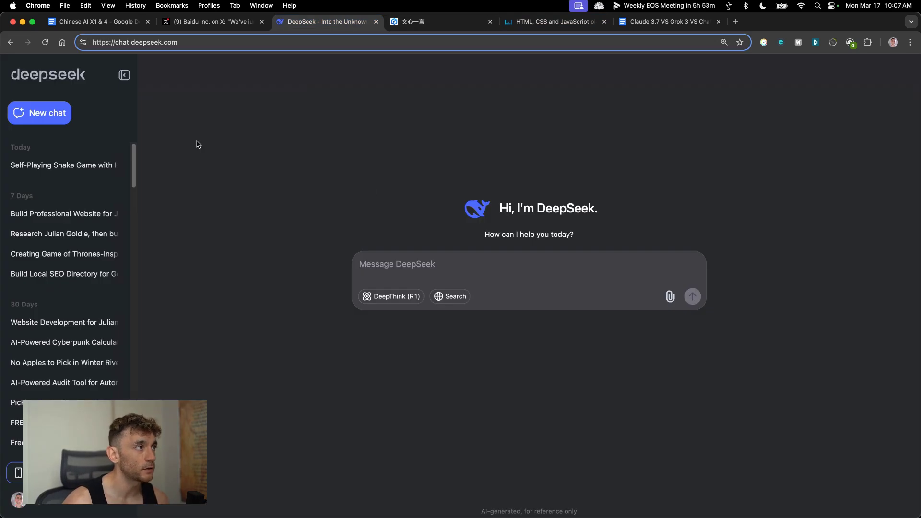
{"action": "left_click", "coordinate": [471, 22]}
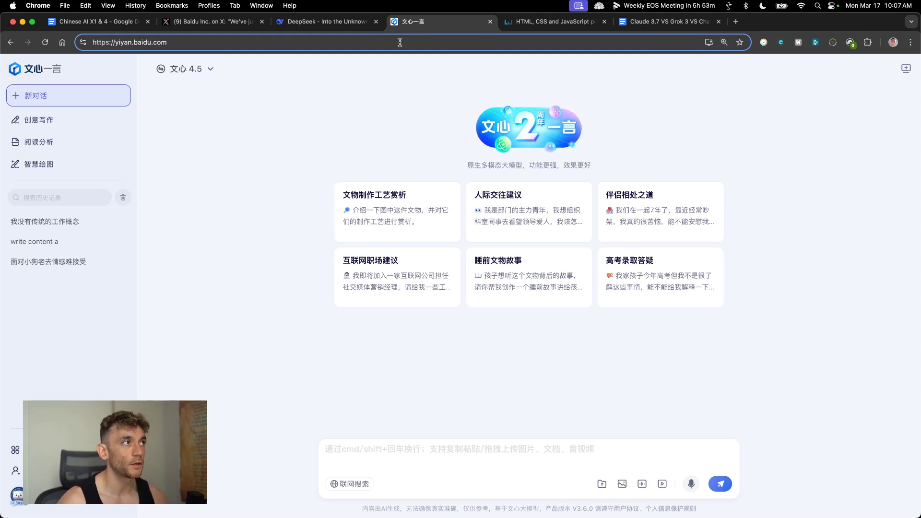
Step: Reload the ERNIE Bot page and translate it into English
{"action": "key", "text": "super+l"}
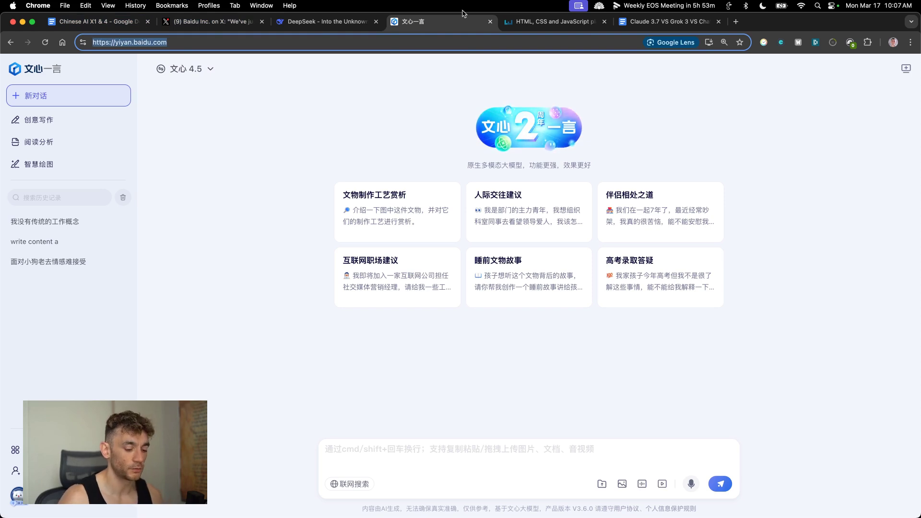
{"action": "key", "text": "Return"}
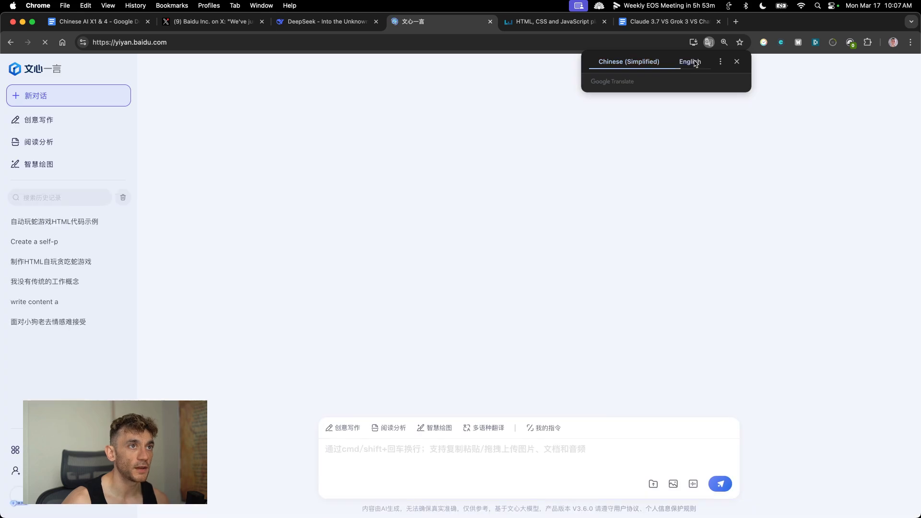
{"action": "left_click", "coordinate": [696, 62]}
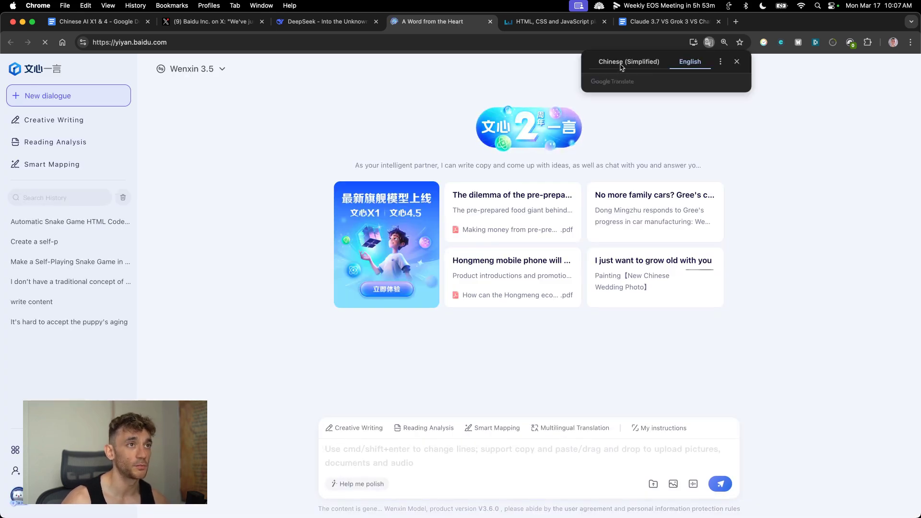
{"action": "left_click", "coordinate": [621, 68]}
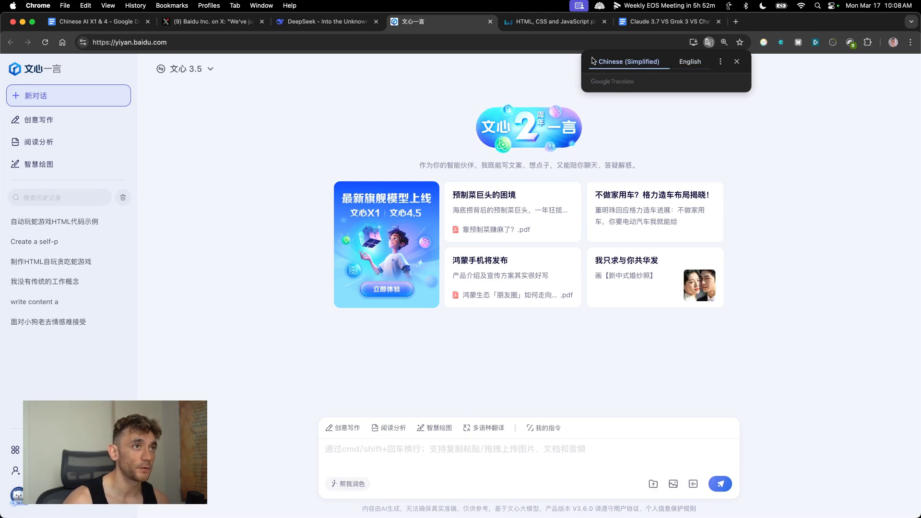
{"action": "left_click", "coordinate": [690, 61]}
{"action": "left_click", "coordinate": [318, 133]}
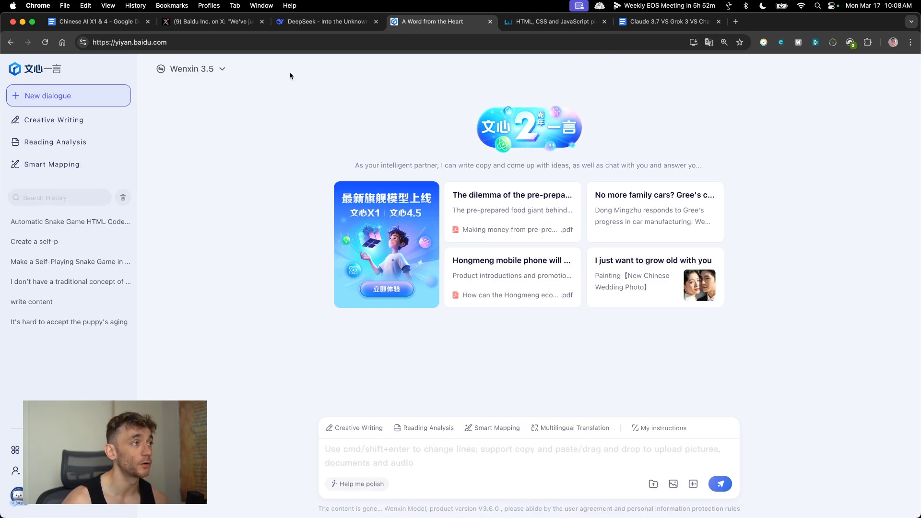
Step: Switch ERNIE Bot to Wenxin X1 and enable DeepThink (R1) in DeepSeek
{"action": "left_click", "coordinate": [196, 67]}
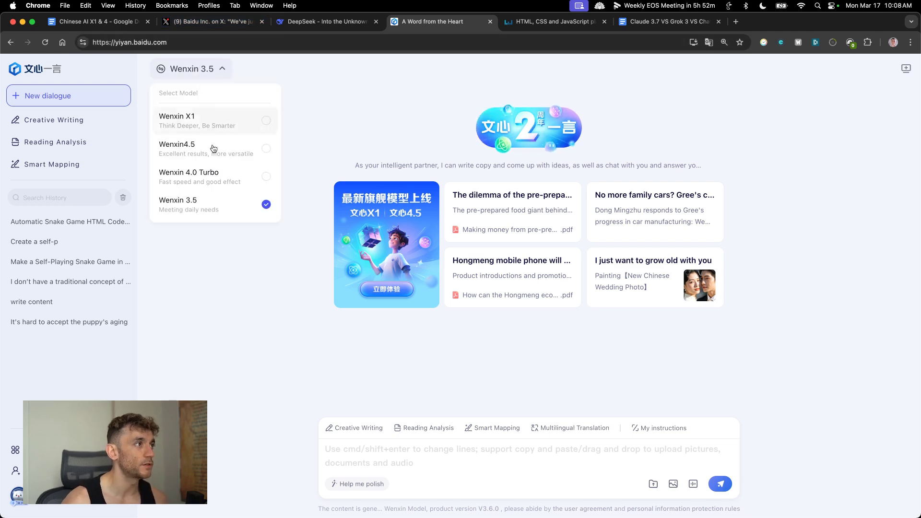
{"action": "left_click", "coordinate": [200, 120]}
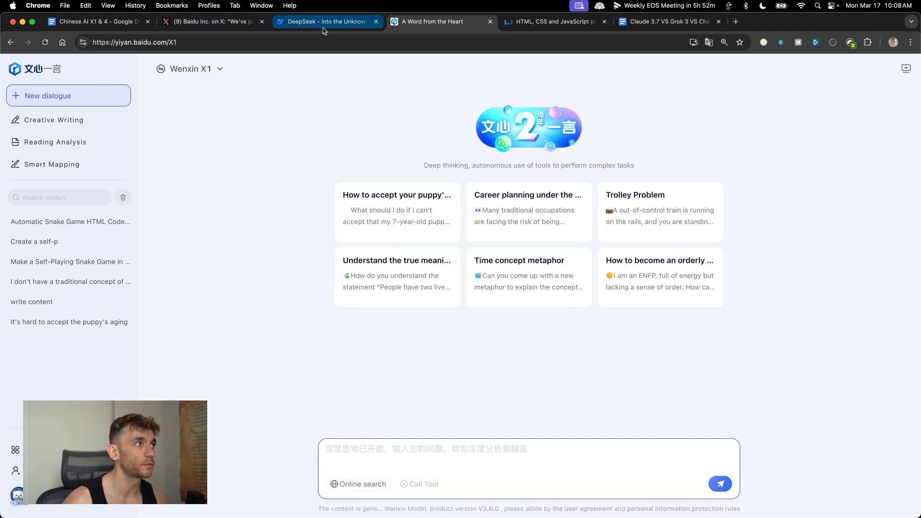
{"action": "left_click", "coordinate": [327, 21]}
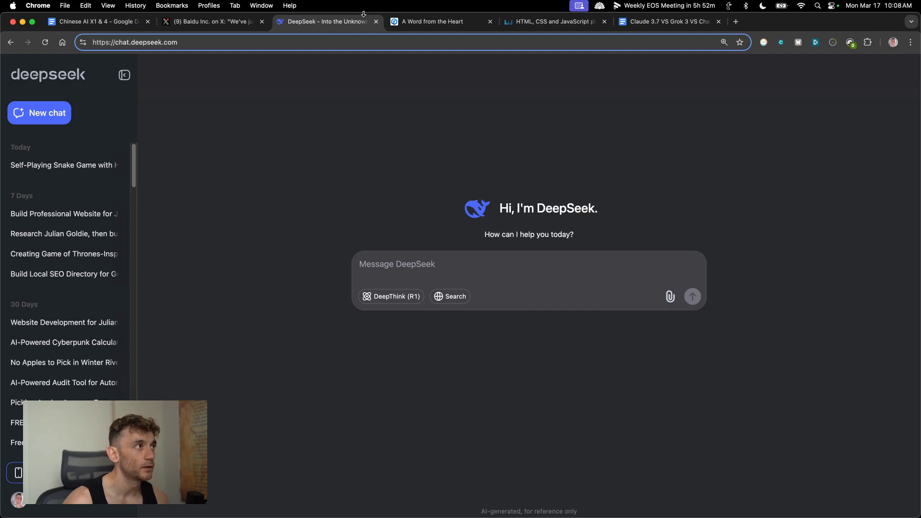
{"action": "left_click", "coordinate": [398, 297]}
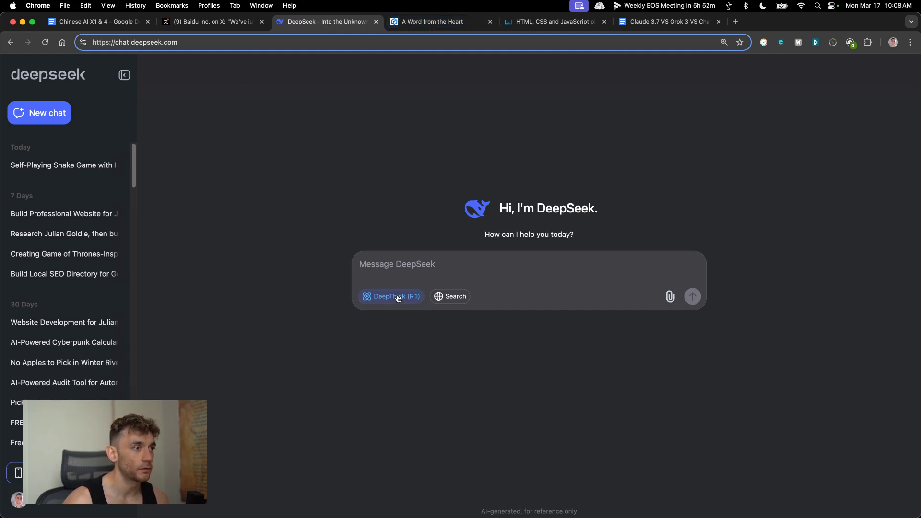
{"action": "left_click", "coordinate": [434, 21]}
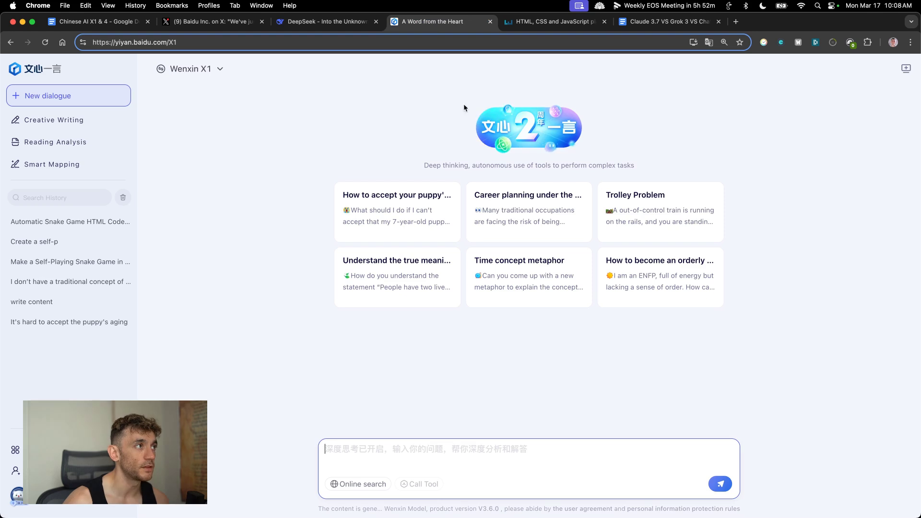
Step: Duplicate the Wenxin tab and set the duplicate chat to 文心 4.5
{"action": "left_click", "coordinate": [321, 24]}
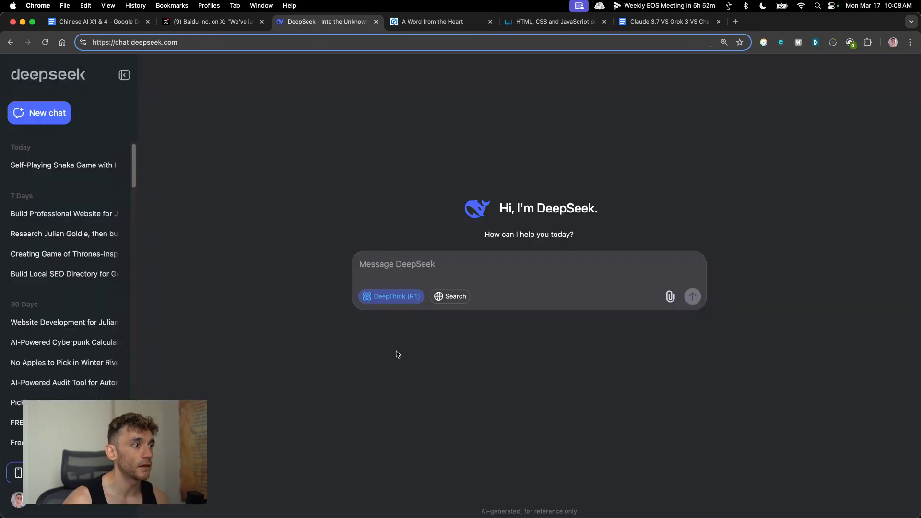
{"action": "left_click", "coordinate": [437, 20]}
{"action": "right_click", "coordinate": [438, 20]}
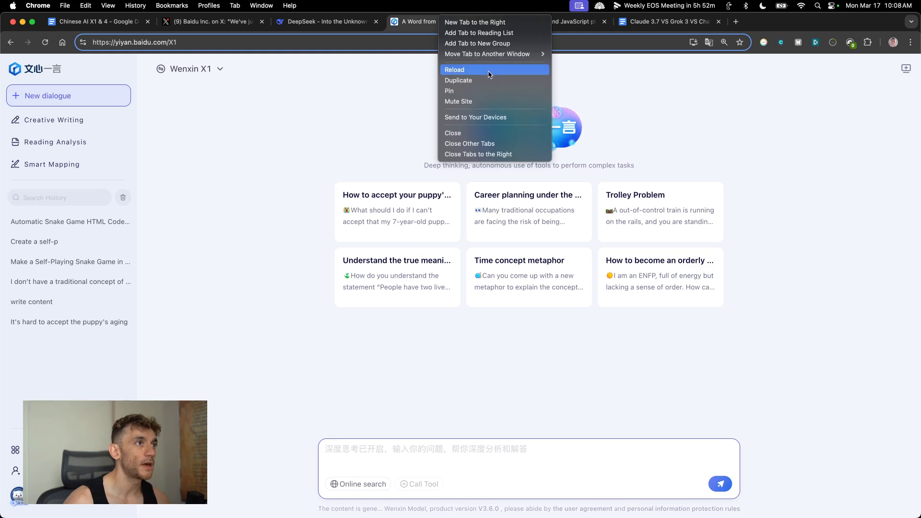
{"action": "left_click", "coordinate": [484, 79]}
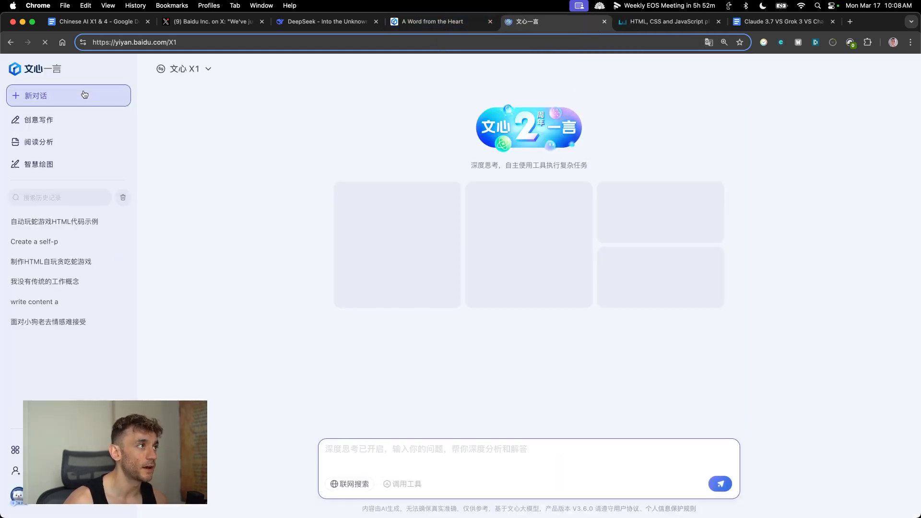
{"action": "mouse_move", "coordinate": [184, 69]}
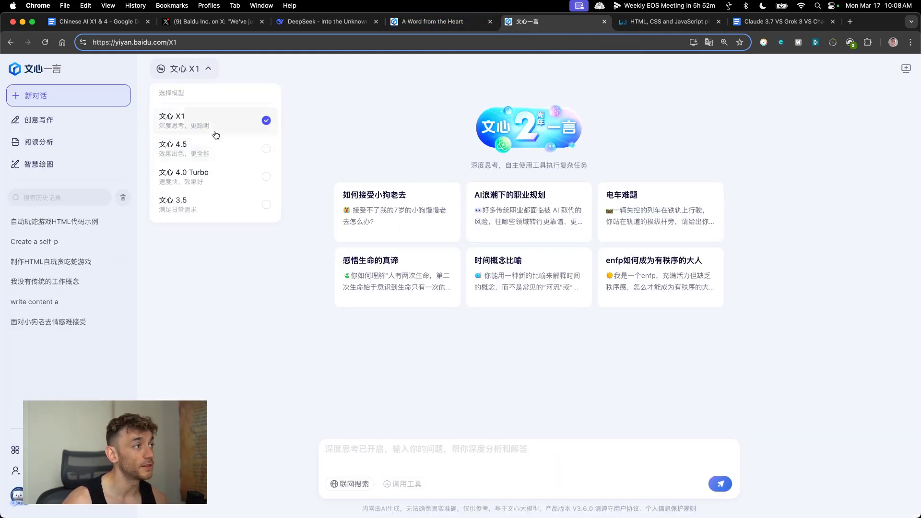
{"action": "left_click", "coordinate": [192, 144]}
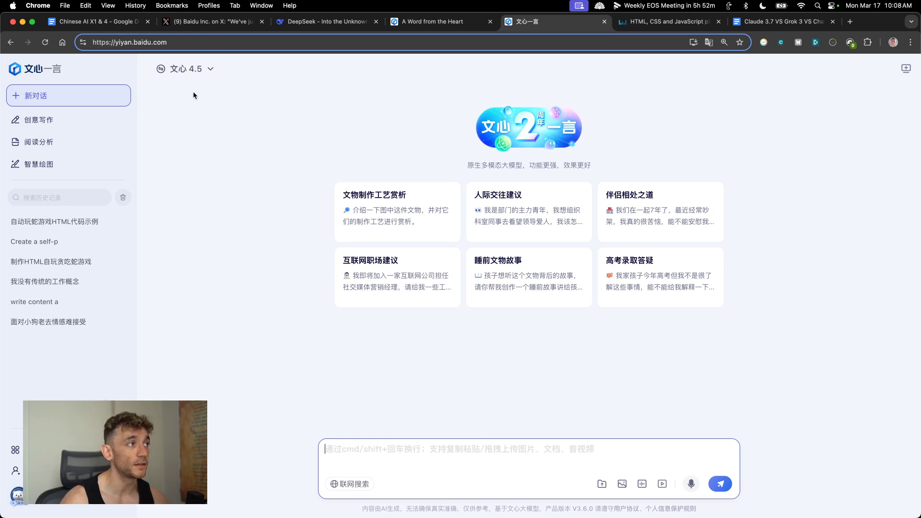
{"action": "left_click", "coordinate": [235, 164]}
Step: Open deepseek.com in a new tab beside ERNIE Bot and start its chat
{"action": "key", "text": "super+t"}
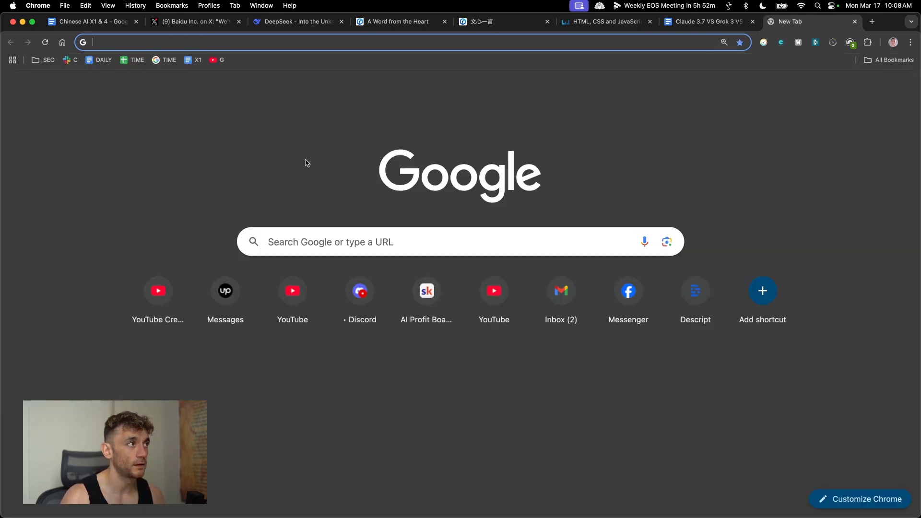
{"action": "type", "text": "deepseek"}
{"action": "key", "text": "Return"}
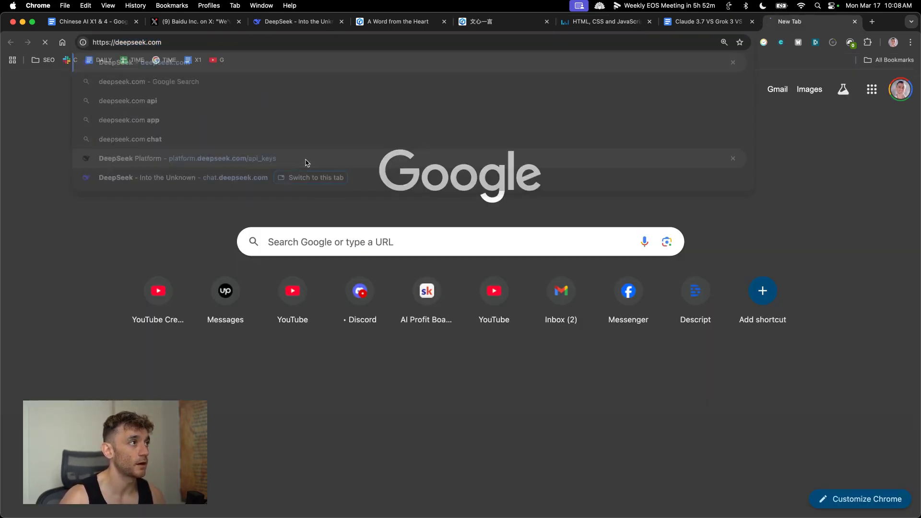
{"action": "left_click_drag", "start_coordinate": [806, 22], "coordinate": [542, 21]}
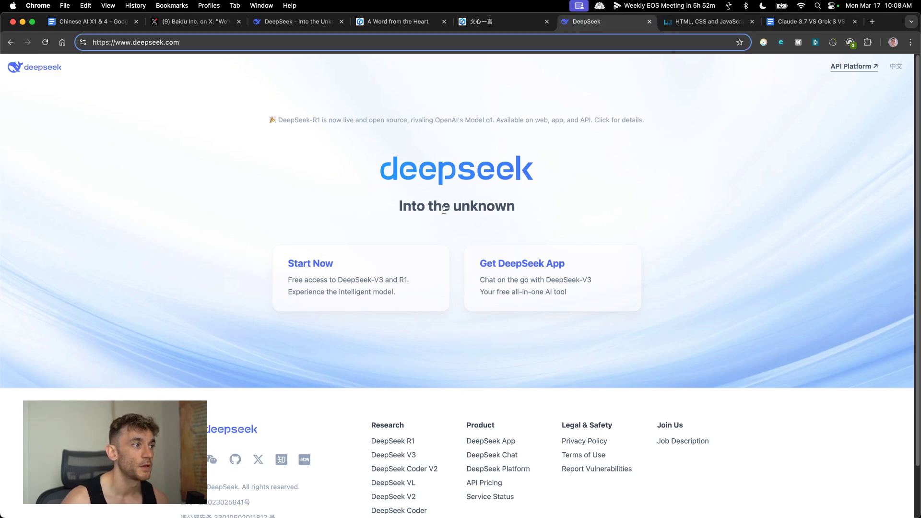
{"action": "left_click", "coordinate": [399, 259]}
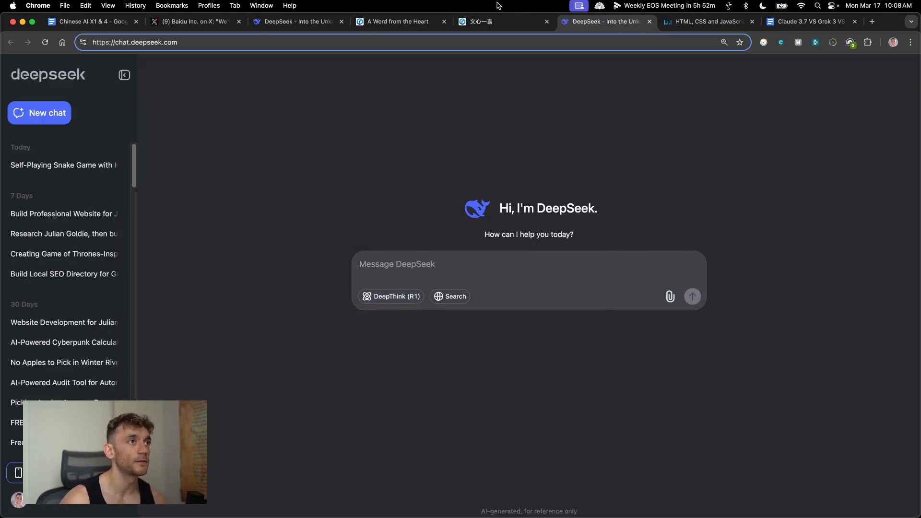
Step: Check the ERNIE Bot 4.5 and second DeepSeek tabs, then go to the AI comparison document
{"action": "left_click", "coordinate": [495, 21]}
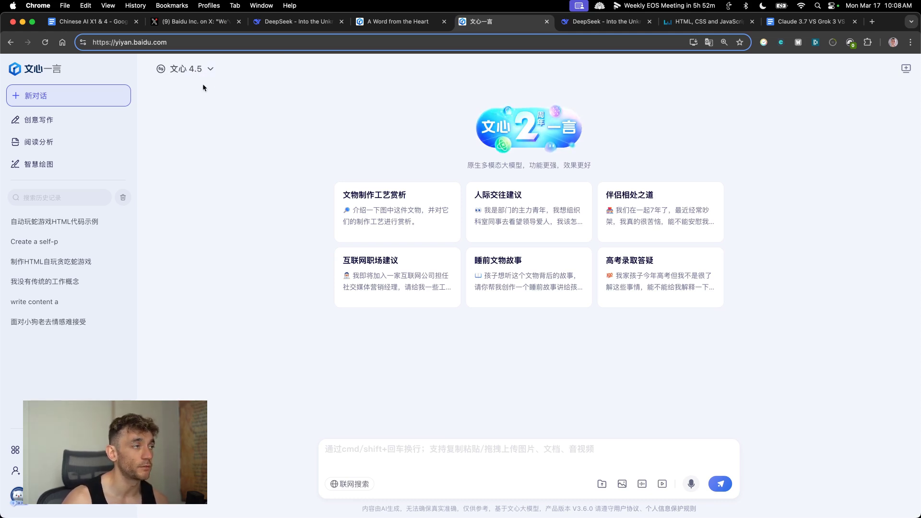
{"action": "left_click", "coordinate": [605, 22]}
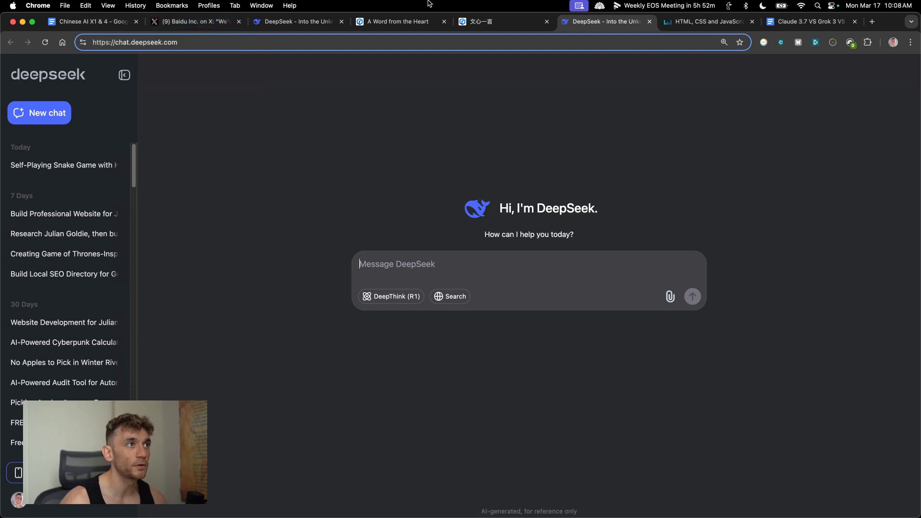
{"action": "left_click", "coordinate": [785, 22]}
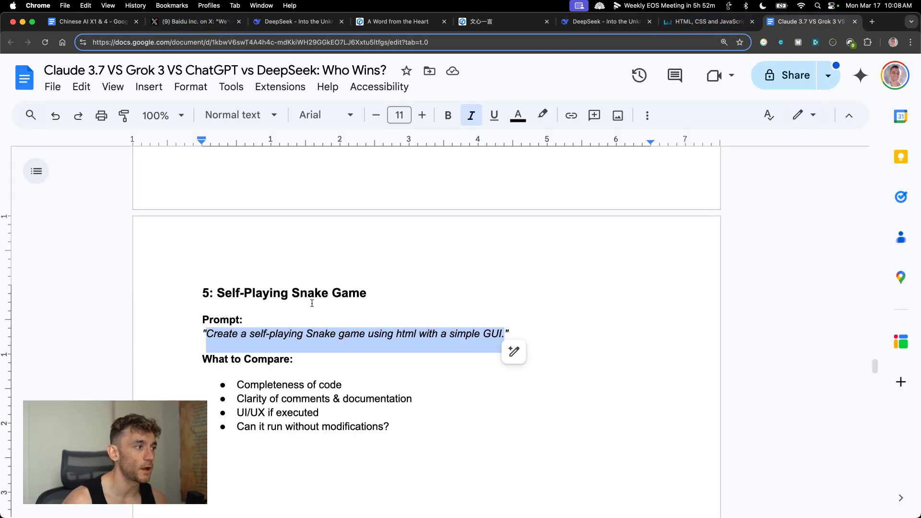
Step: Select the long-form article prompt in the comparison doc, then check the Wenxin X1 and DeepSeek chats
{"action": "scroll", "coordinate": [313, 302], "scroll_direction": "down", "scroll_amount": 5}
{"action": "scroll", "coordinate": [313, 302], "scroll_direction": "up", "scroll_amount": 10}
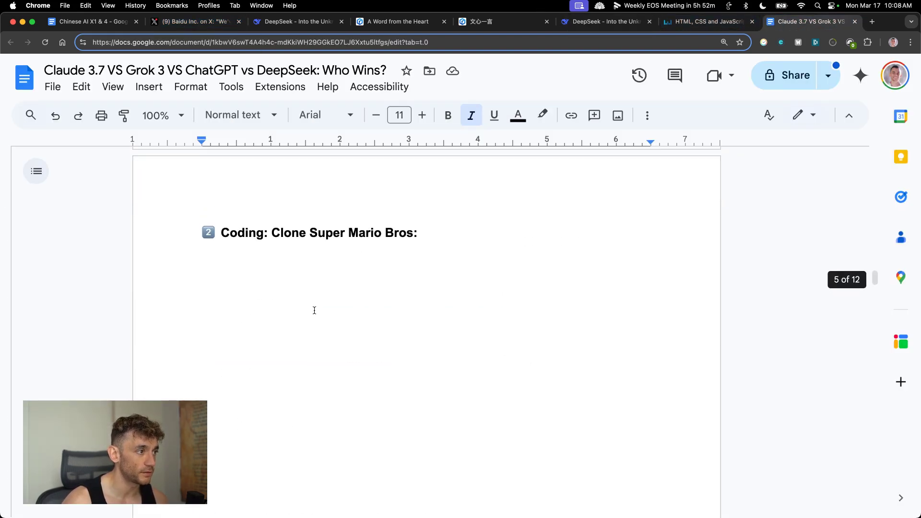
{"action": "scroll", "coordinate": [307, 315], "scroll_direction": "up", "scroll_amount": 2}
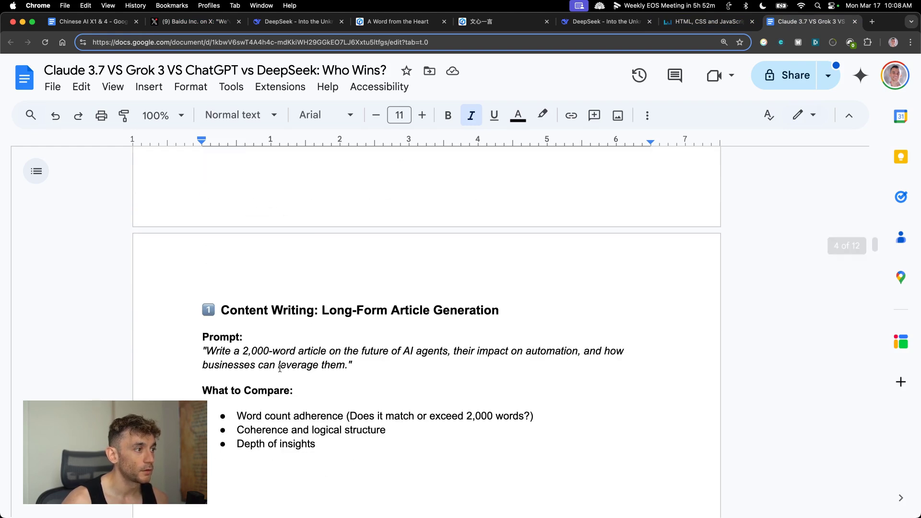
{"action": "left_click", "coordinate": [215, 351]}
{"action": "left_click_drag", "start_coordinate": [203, 351], "coordinate": [345, 367]}
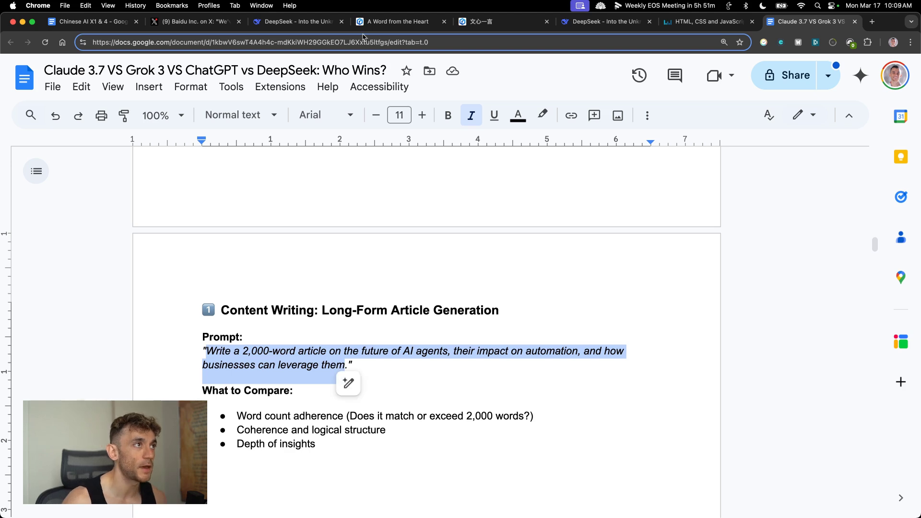
{"action": "left_click", "coordinate": [401, 23]}
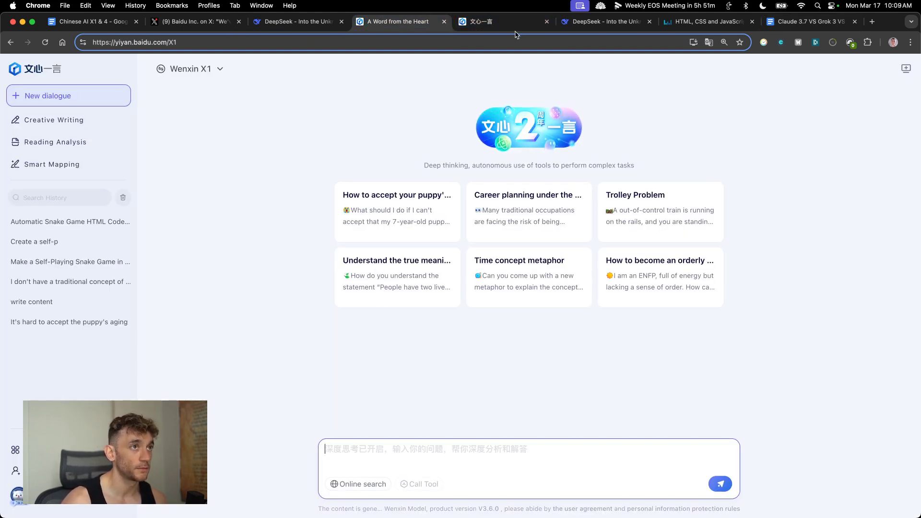
{"action": "left_click", "coordinate": [606, 22]}
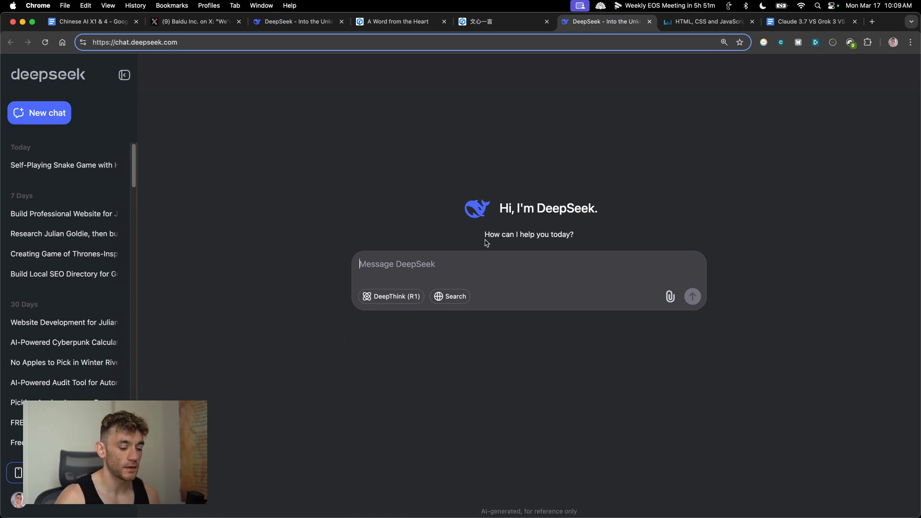
Step: Open the SOP Google Doc by searching 'sop', select its SEO article prompt, and return to ERNIE Bot 文心 4.5
{"action": "key", "text": "super+t"}
{"action": "type", "text": "sop"}
{"action": "key", "text": "Return"}
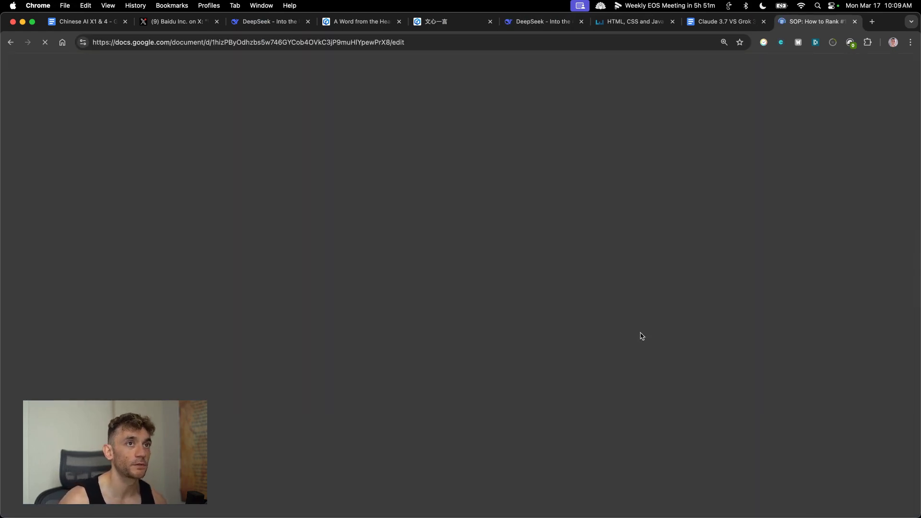
{"action": "scroll", "coordinate": [678, 384], "scroll_direction": "down", "scroll_amount": 20}
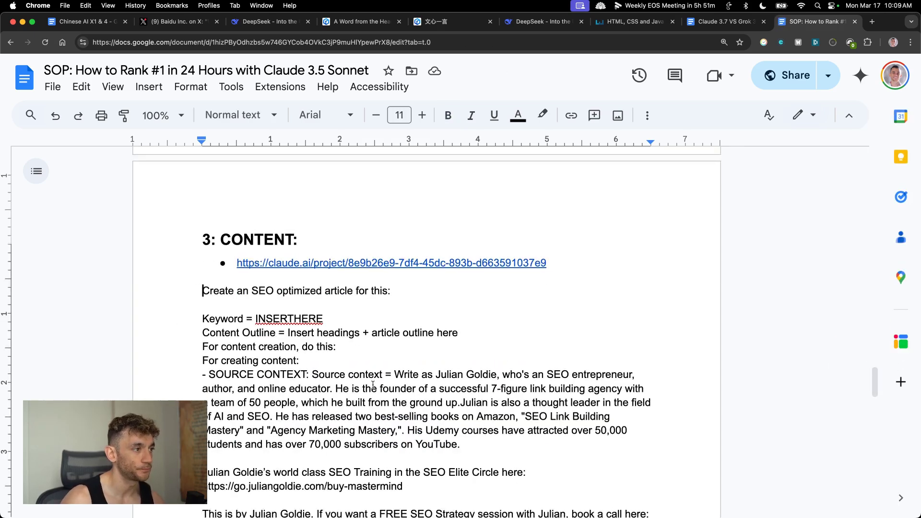
{"action": "scroll", "coordinate": [373, 385], "scroll_direction": "down", "scroll_amount": 8}
{"action": "left_click", "coordinate": [408, 352], "text": "shift"}
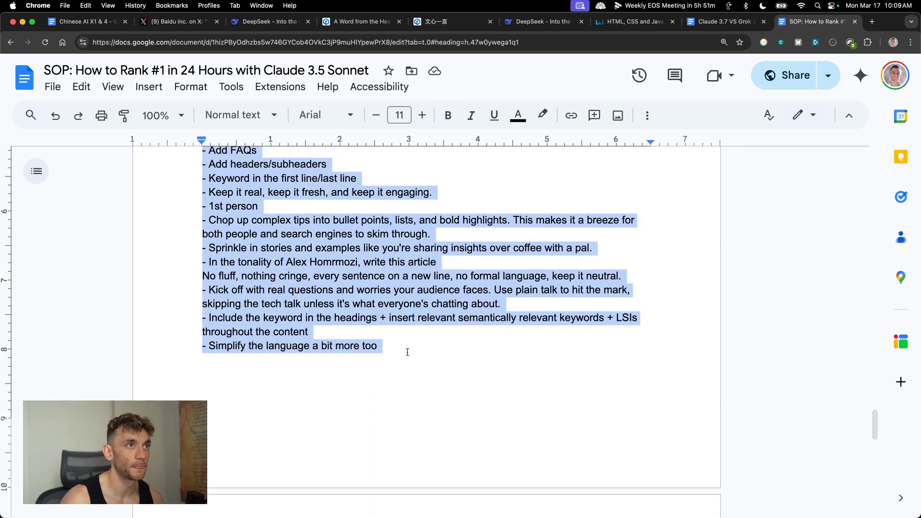
{"action": "scroll", "coordinate": [510, 278], "scroll_direction": "down", "scroll_amount": 5}
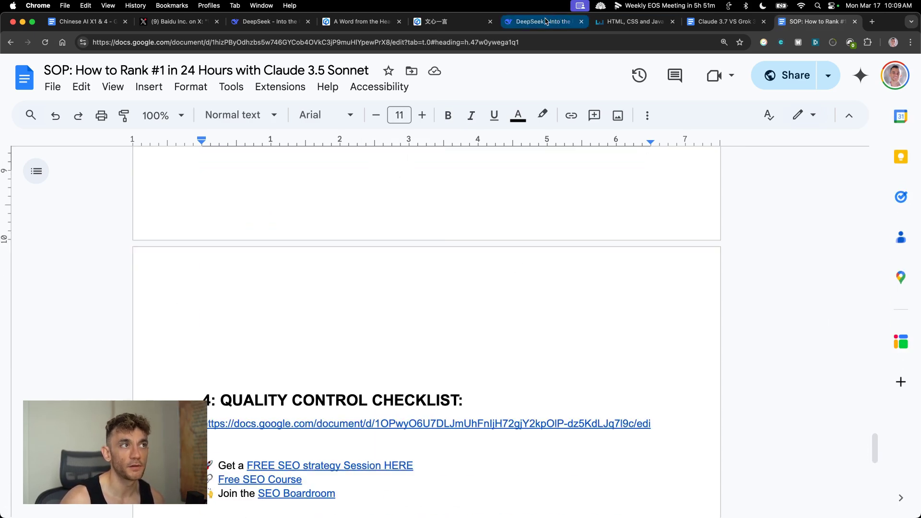
{"action": "left_click", "coordinate": [451, 21]}
Step: Paste the SEO article prompt into the Wenxin 4.5 box with keyword SEO Training Japan
{"action": "left_click", "coordinate": [359, 460]}
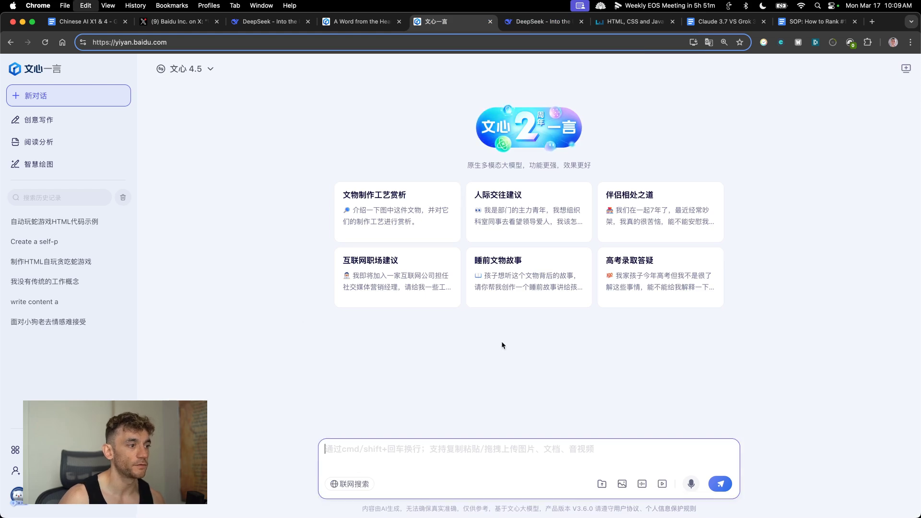
{"action": "key", "text": "super+v"}
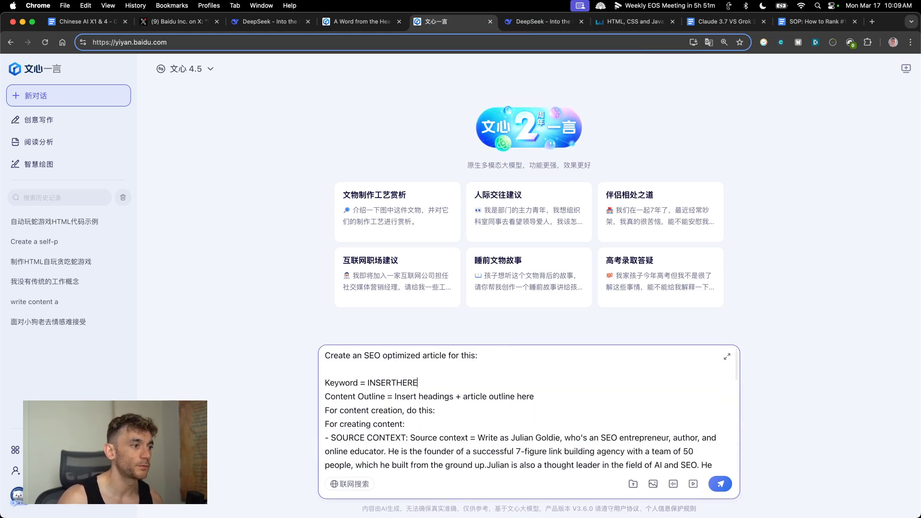
{"action": "key", "text": "alt+shift+Left"}
{"action": "type", "text": "SEO Training Japana"}
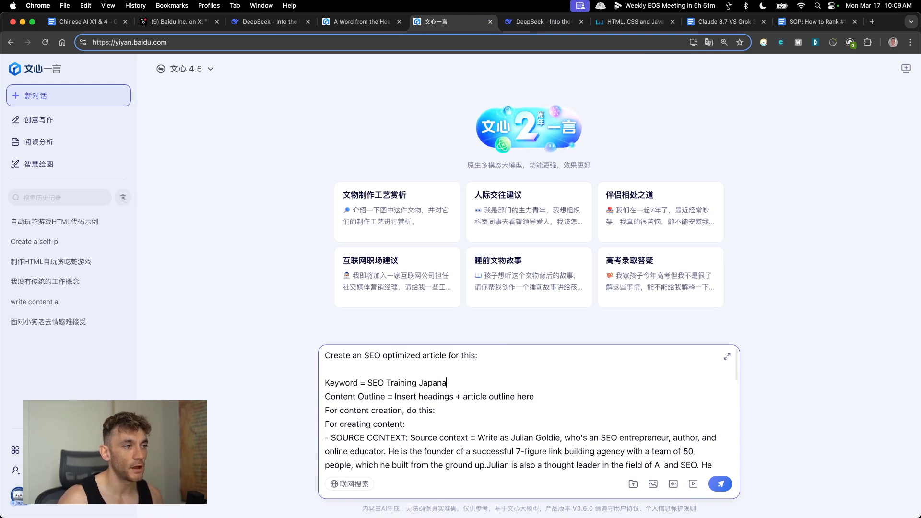
{"action": "key", "text": "super+a"}
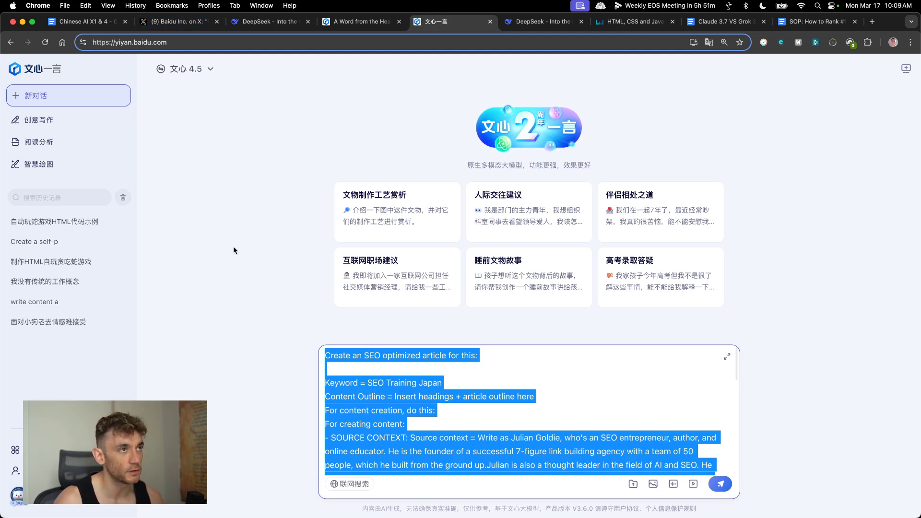
Step: Translate the page into English and enlarge the message box to review the full prompt
{"action": "left_click", "coordinate": [709, 42]}
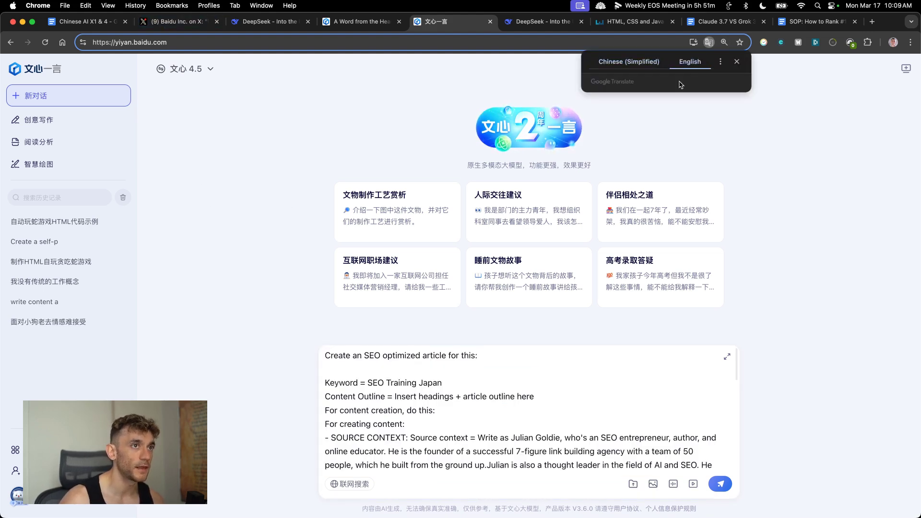
{"action": "left_click", "coordinate": [499, 410]}
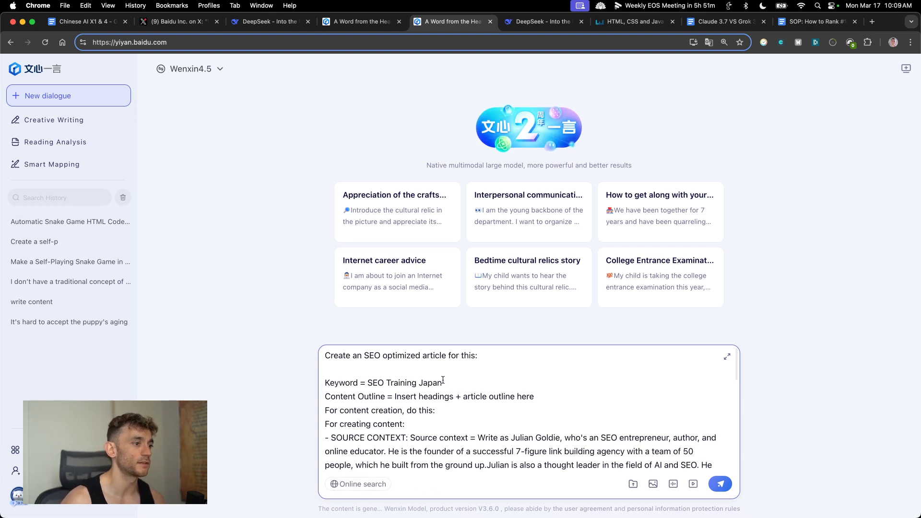
{"action": "key", "text": "super+a"}
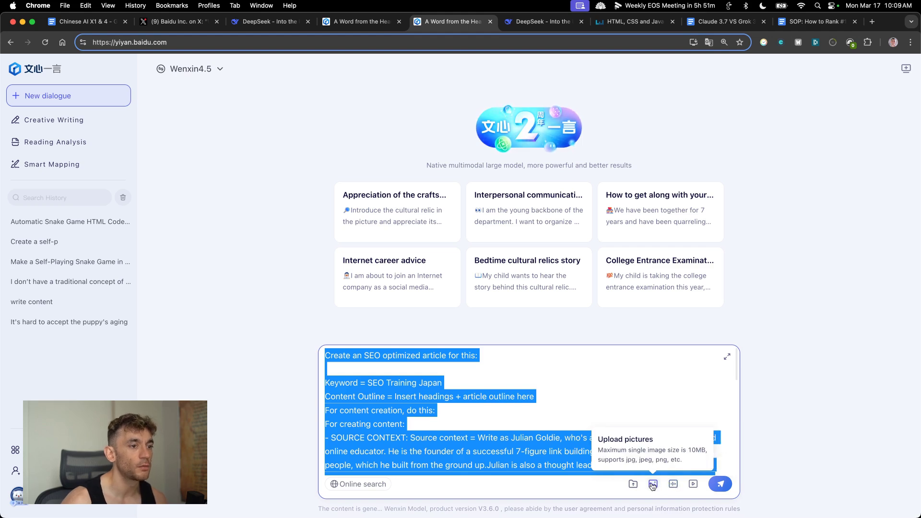
{"action": "left_click", "coordinate": [537, 388]}
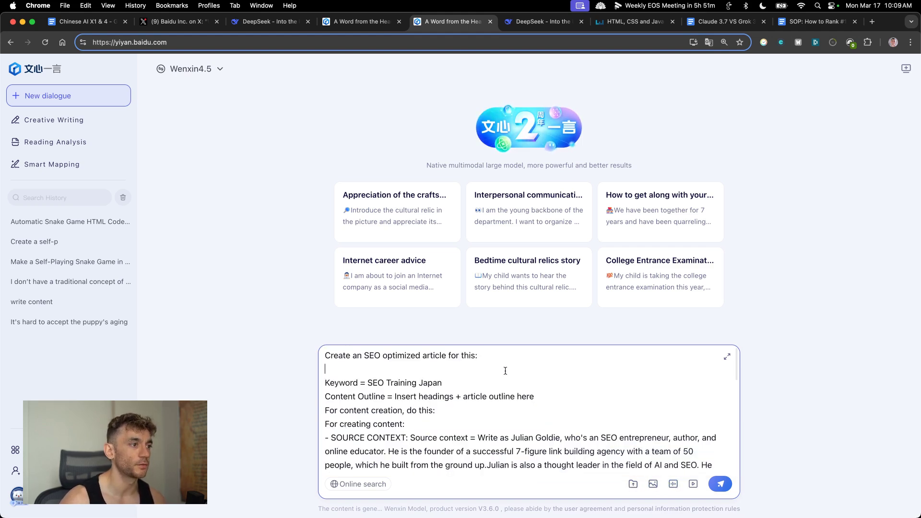
{"action": "left_click", "coordinate": [727, 356]}
{"action": "scroll", "coordinate": [463, 359], "scroll_direction": "down", "scroll_amount": 3}
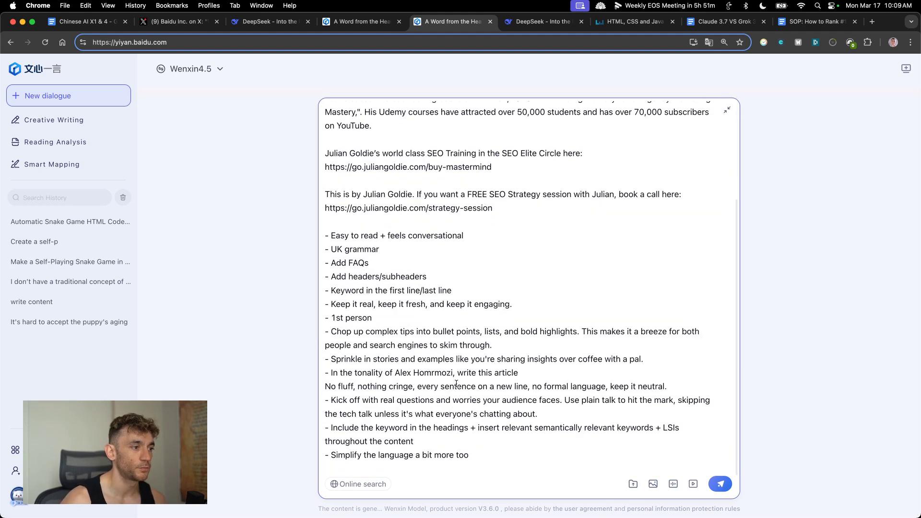
{"action": "scroll", "coordinate": [576, 422], "scroll_direction": "up", "scroll_amount": 3}
{"action": "key", "text": "super+a"}
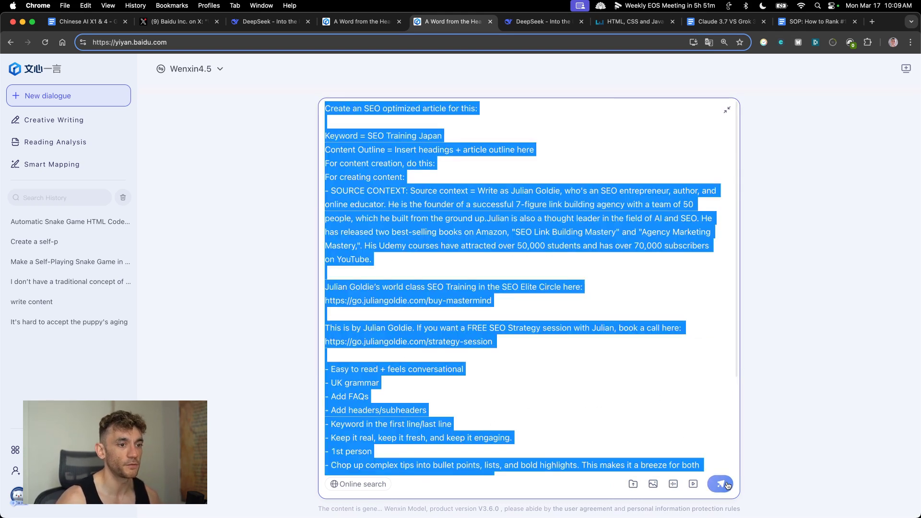
Step: Send the SEO prompt to Wenxin 4.5 and stop its failed reply, selecting the error text
{"action": "left_click", "coordinate": [721, 485]}
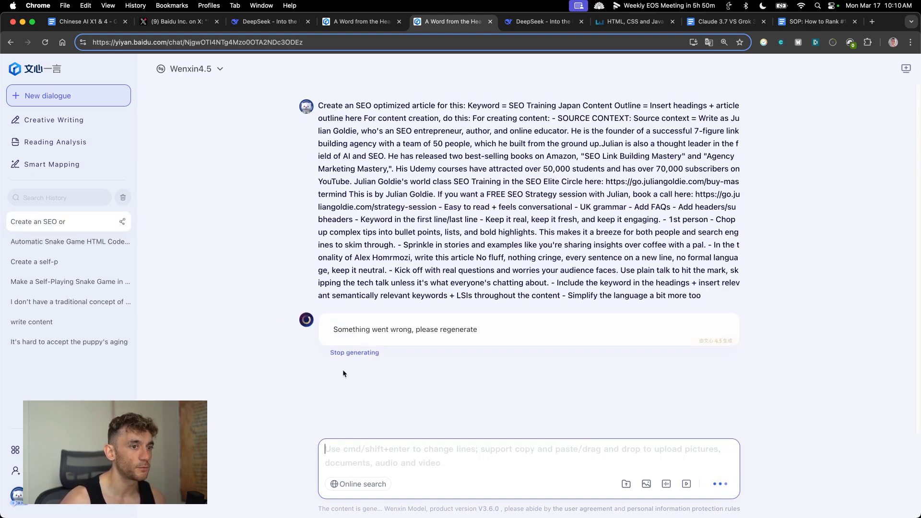
{"action": "left_click", "coordinate": [353, 354]}
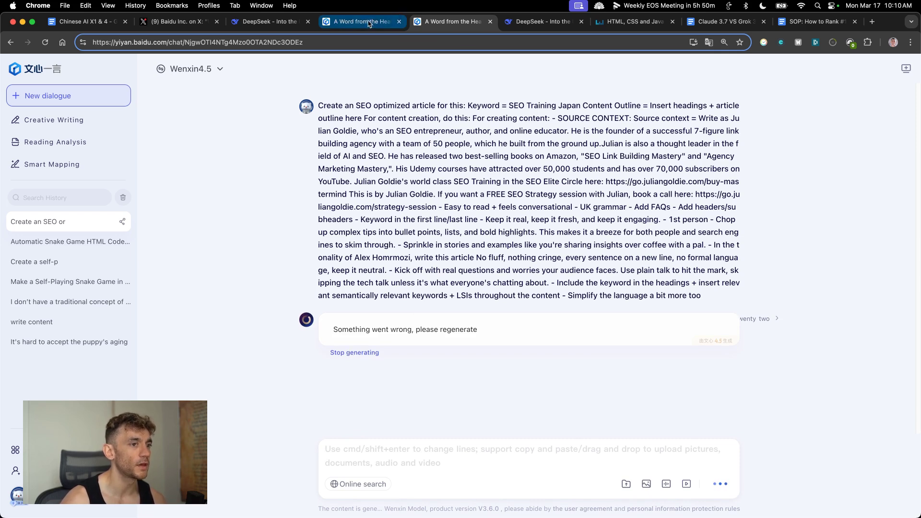
{"action": "left_click_drag", "start_coordinate": [359, 331], "coordinate": [494, 330]}
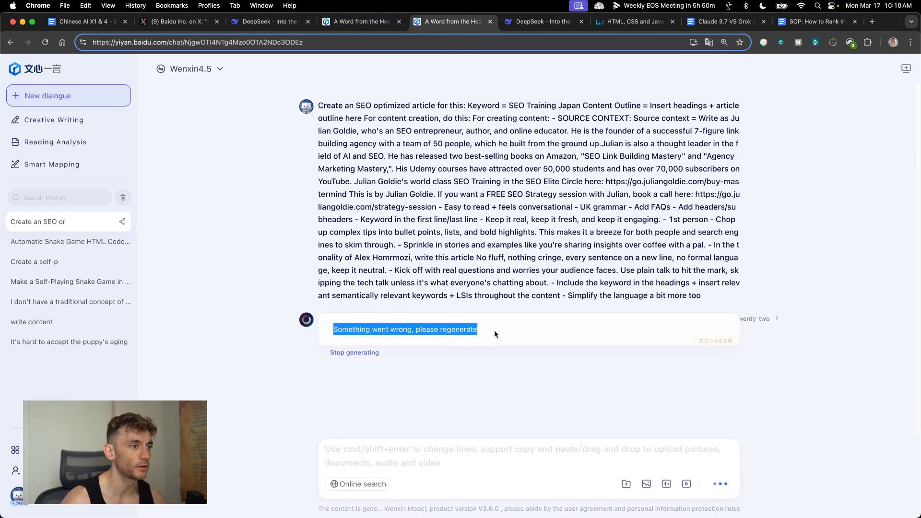
Step: Paste and send the same SEO prompt in DeepSeek, then return to the Wenxin chats
{"action": "key", "text": "ctrl+Tab"}
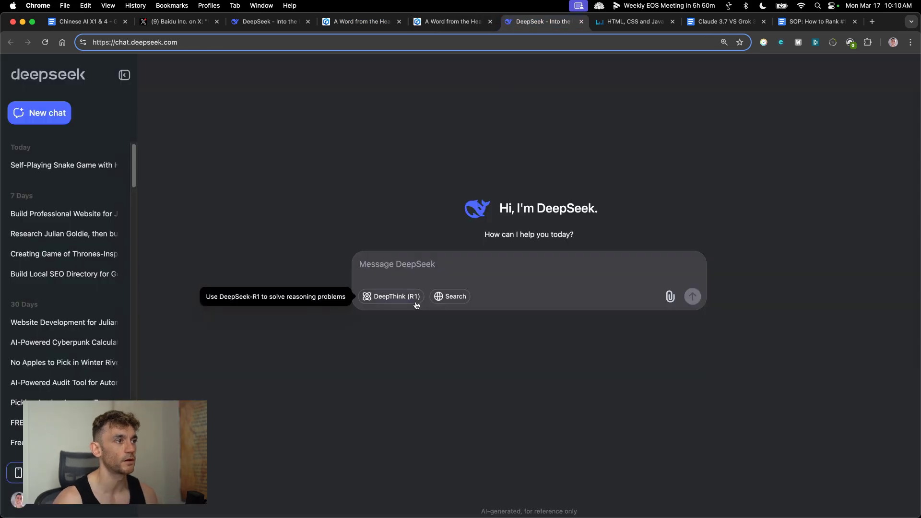
{"action": "key", "text": "super+v"}
{"action": "key", "text": "Return"}
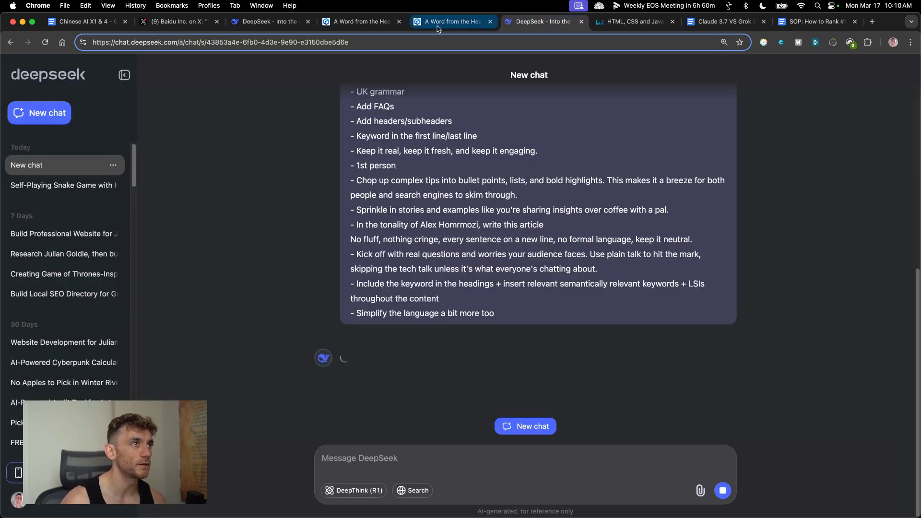
{"action": "left_click", "coordinate": [454, 21]}
Step: Paste the SEO article prompt into the fresh Wenxin X1 chat and send it
{"action": "left_click", "coordinate": [361, 23]}
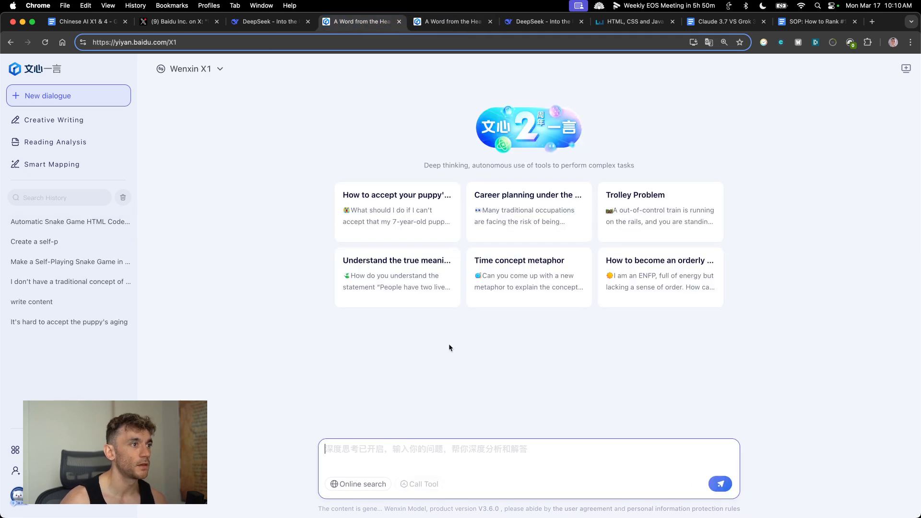
{"action": "key", "text": "super+v"}
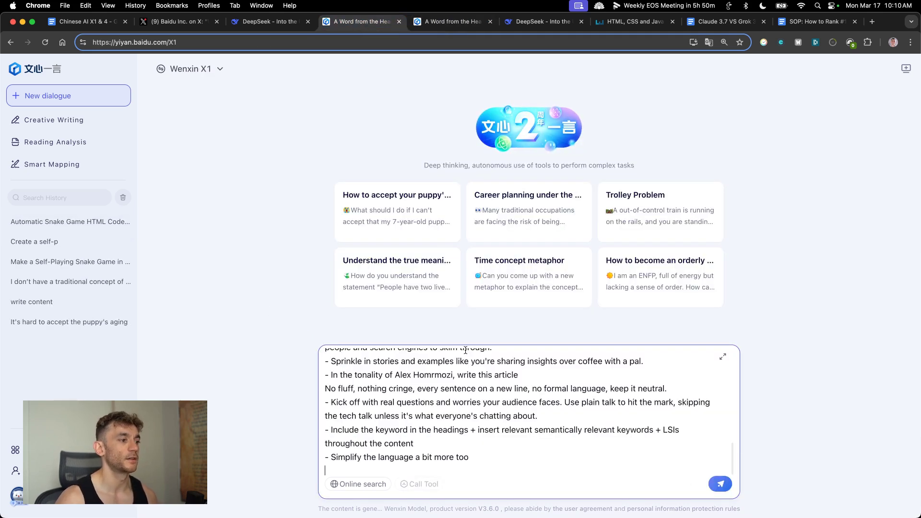
{"action": "scroll", "coordinate": [464, 353], "scroll_direction": "up", "scroll_amount": 10}
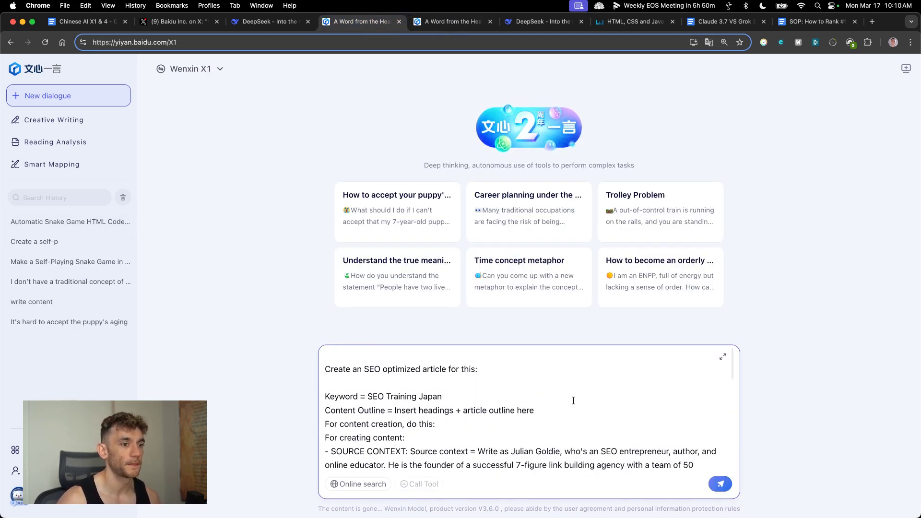
{"action": "left_click", "coordinate": [260, 19]}
{"action": "key", "text": "ctrl+Tab"}
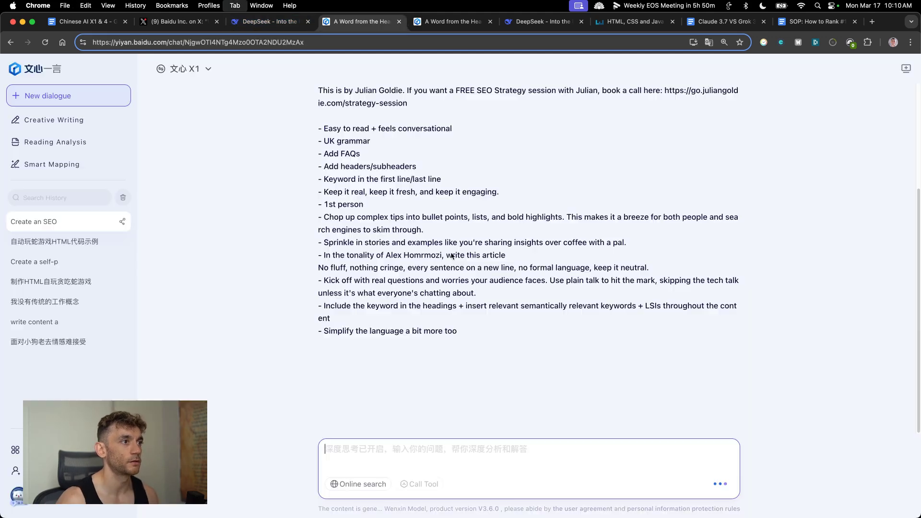
Step: Stop and regenerate the failed Wenxin4.5 reply, and copy the prompt's opening line
{"action": "key", "text": "ctrl+Tab"}
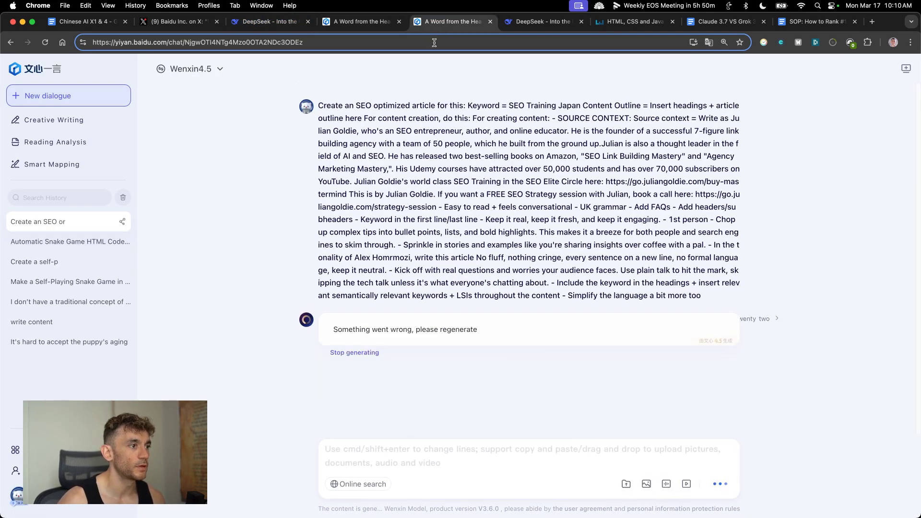
{"action": "left_click", "coordinate": [354, 354]}
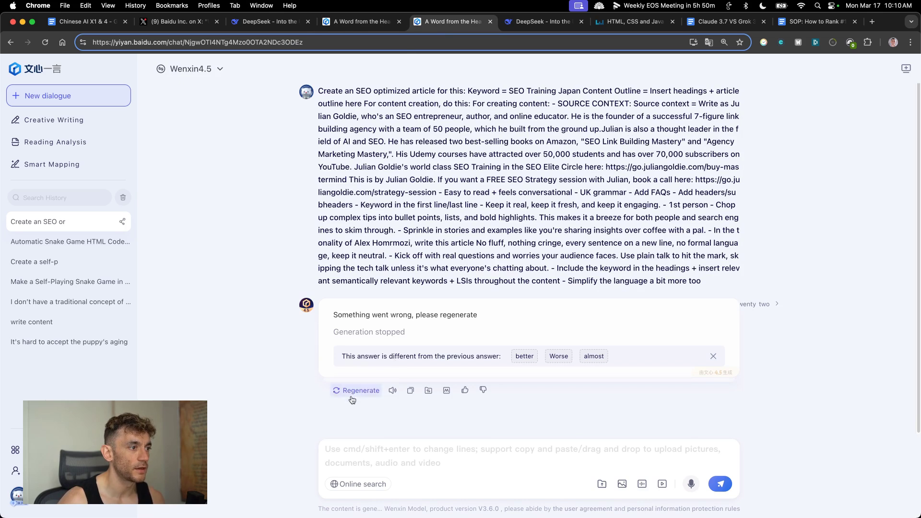
{"action": "left_click", "coordinate": [352, 399]}
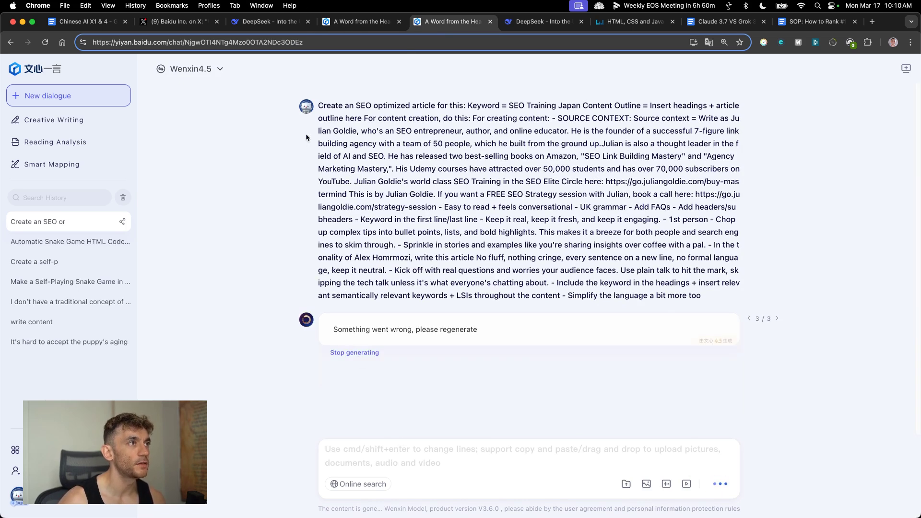
{"action": "left_click_drag", "start_coordinate": [310, 105], "coordinate": [608, 102]}
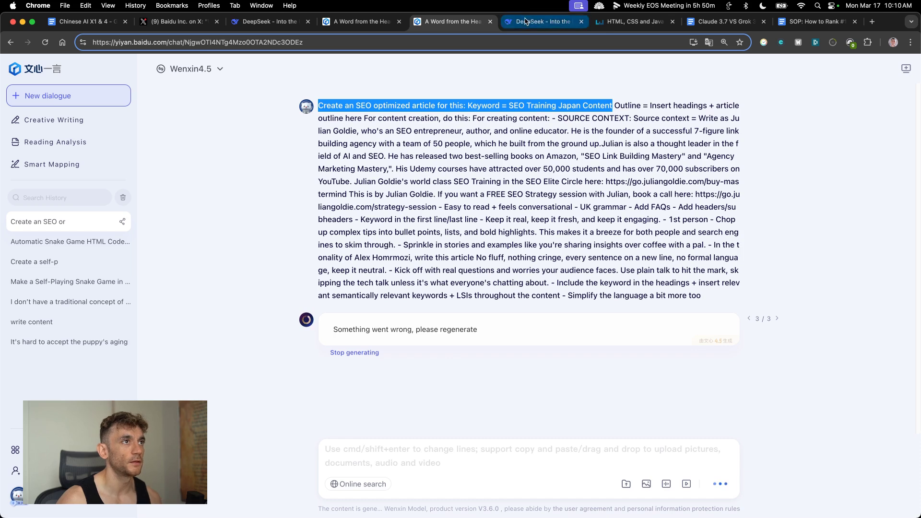
Step: Check the DeepSeek reply, then return to the Wenxin4.5 chat
{"action": "left_click", "coordinate": [547, 22]}
{"action": "scroll", "coordinate": [481, 317], "scroll_direction": "up", "scroll_amount": 10}
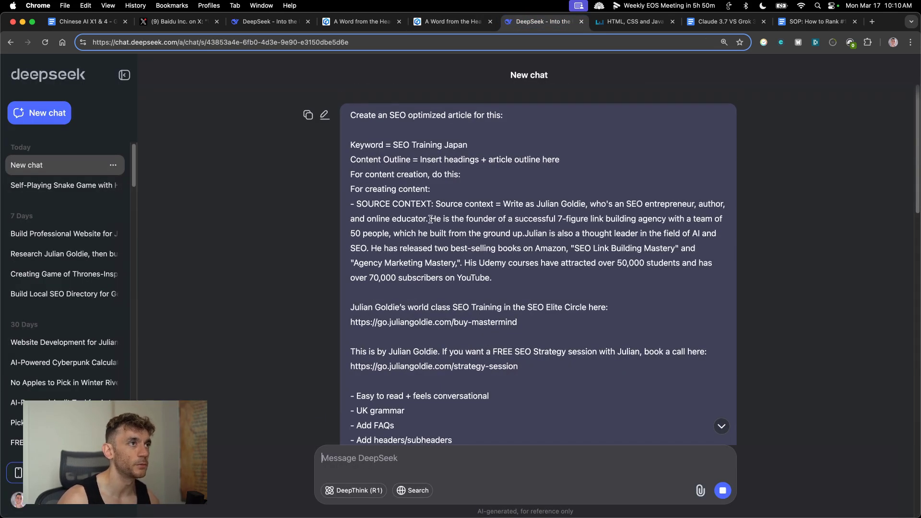
{"action": "scroll", "coordinate": [431, 219], "scroll_direction": "down", "scroll_amount": 15}
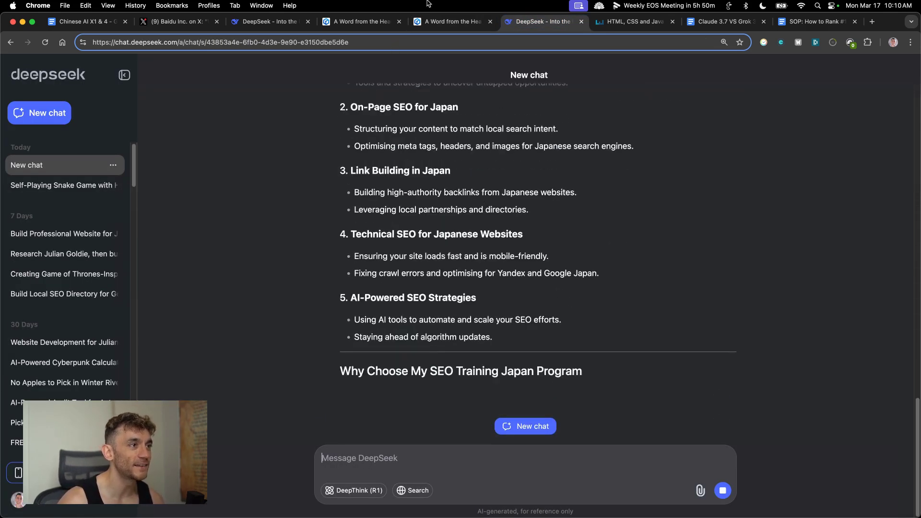
{"action": "left_click", "coordinate": [434, 19]}
Step: Paste the copied prompt line into the Wenxin4.5 box, then clear it and start a new dialogue
{"action": "left_click", "coordinate": [420, 442]}
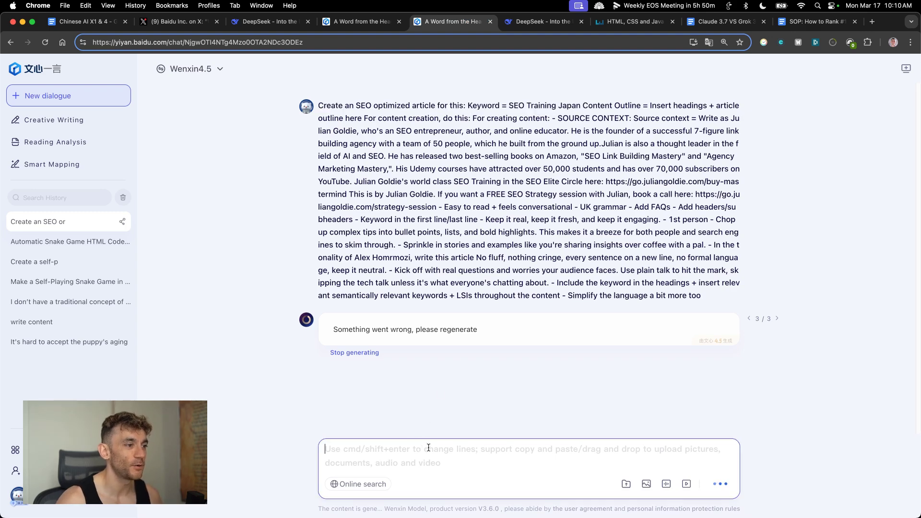
{"action": "type", "text": "Create an SEO optimized article for this: Keyword = SEO Training Japan Content"}
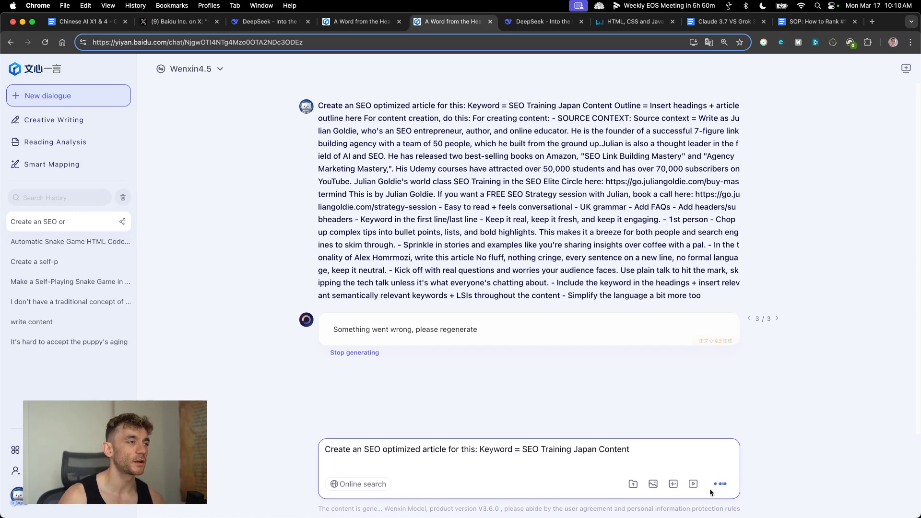
{"action": "key", "text": "shift+Return"}
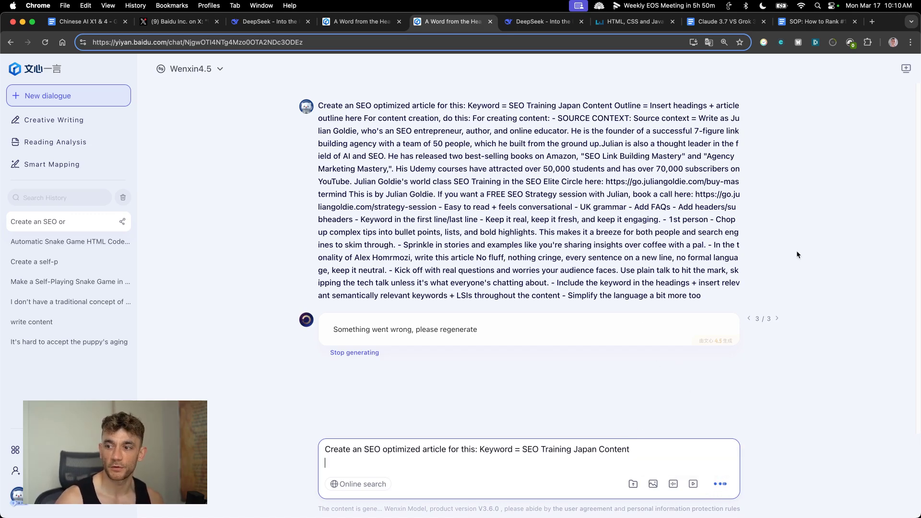
{"action": "key", "text": "super+a"}
{"action": "left_click", "coordinate": [67, 95]}
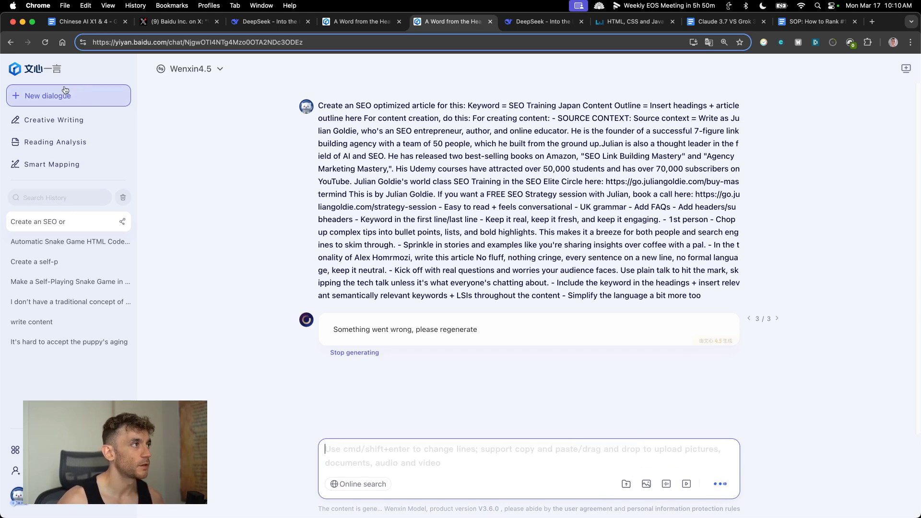
{"action": "key", "text": "ctrl+shift+Tab"}
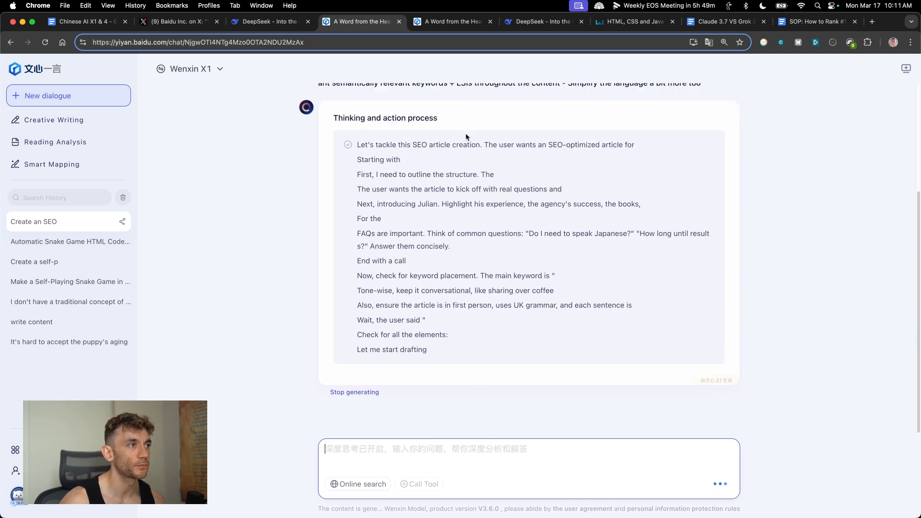
Step: Compare progress in the Wenxin4.5 and DeepSeek chats, ending on Wenxin X1's article headline
{"action": "key", "text": "ctrl+Tab"}
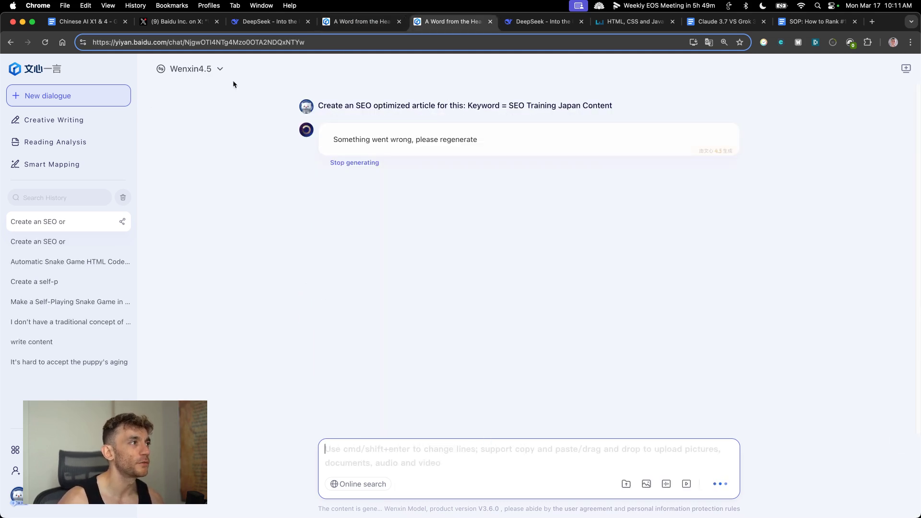
{"action": "left_click", "coordinate": [538, 21]}
{"action": "scroll", "coordinate": [517, 426], "scroll_direction": "up", "scroll_amount": 15}
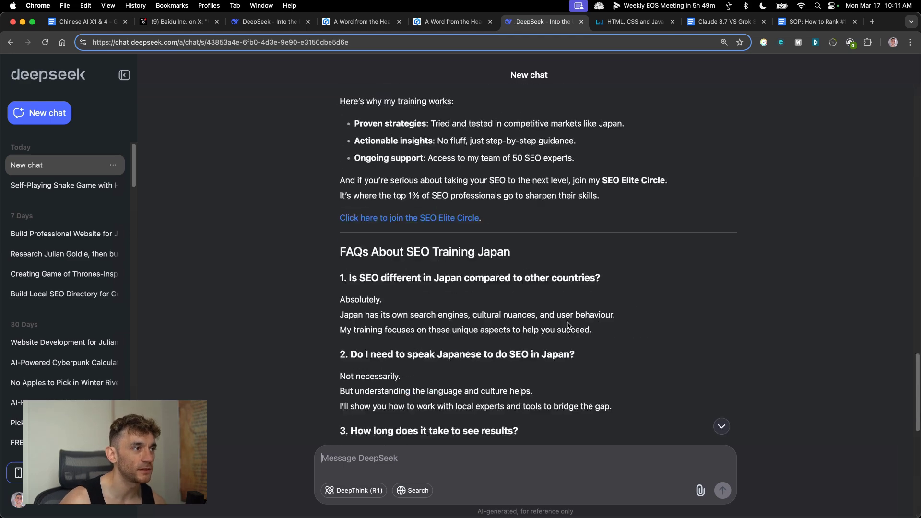
{"action": "scroll", "coordinate": [517, 426], "scroll_direction": "up", "scroll_amount": 5}
{"action": "scroll", "coordinate": [517, 426], "scroll_direction": "down", "scroll_amount": 20}
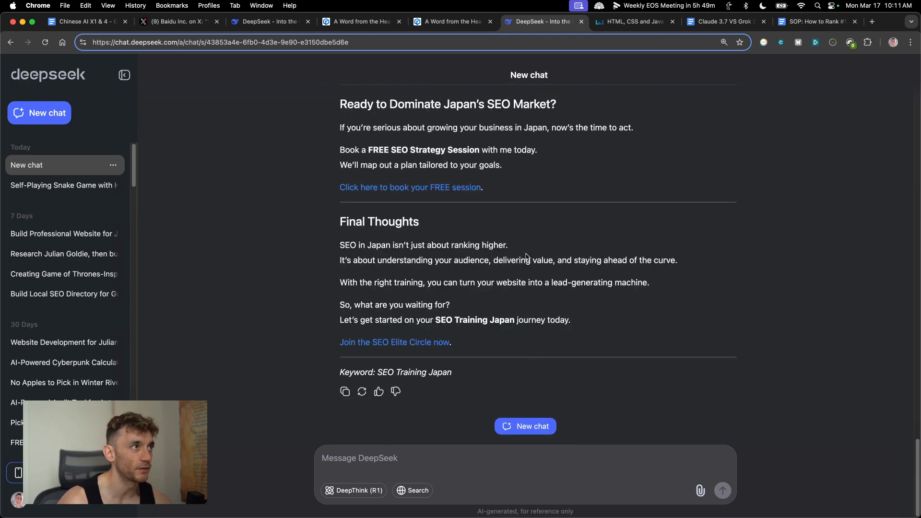
{"action": "key", "text": "super+3"}
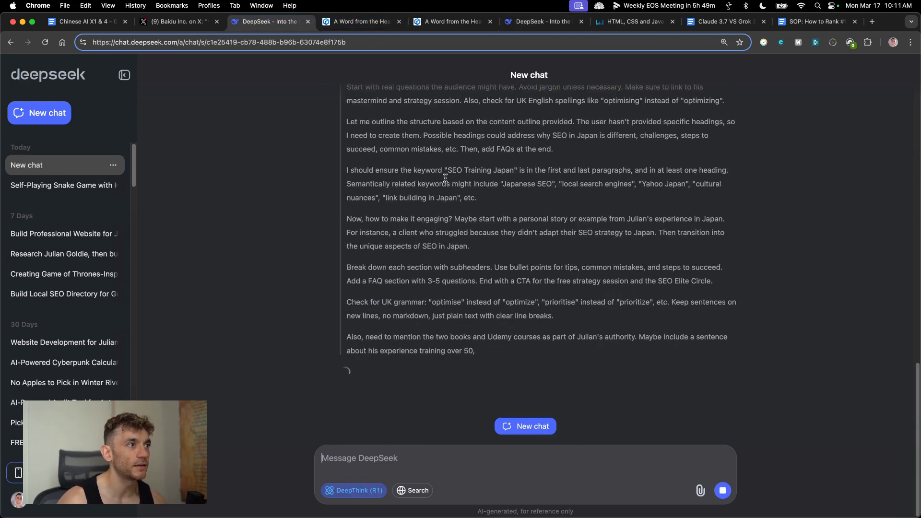
{"action": "left_click", "coordinate": [355, 21]}
{"action": "scroll", "coordinate": [438, 295], "scroll_direction": "down", "scroll_amount": 5}
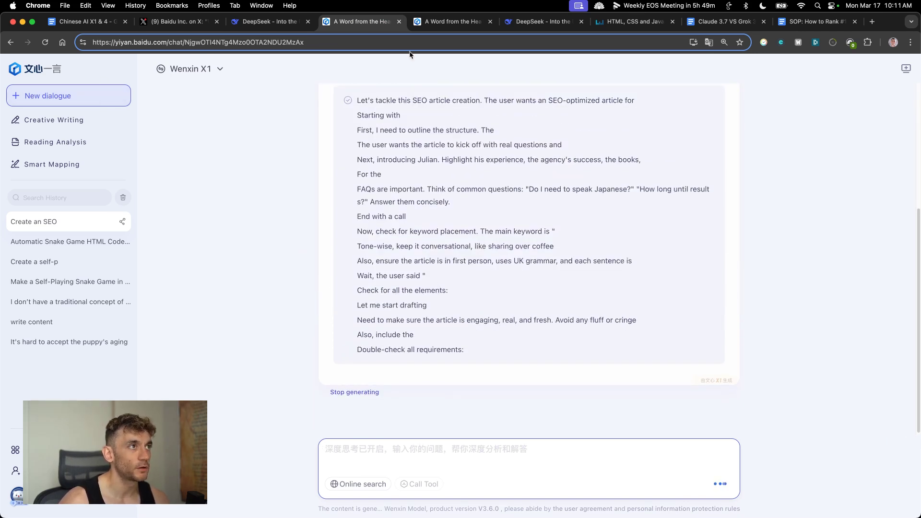
{"action": "left_click", "coordinate": [460, 23]}
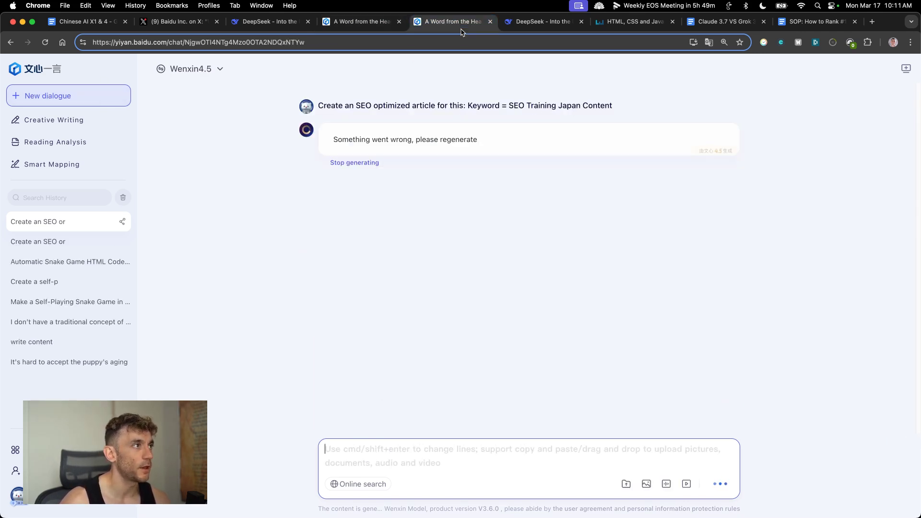
{"action": "left_click", "coordinate": [357, 22]}
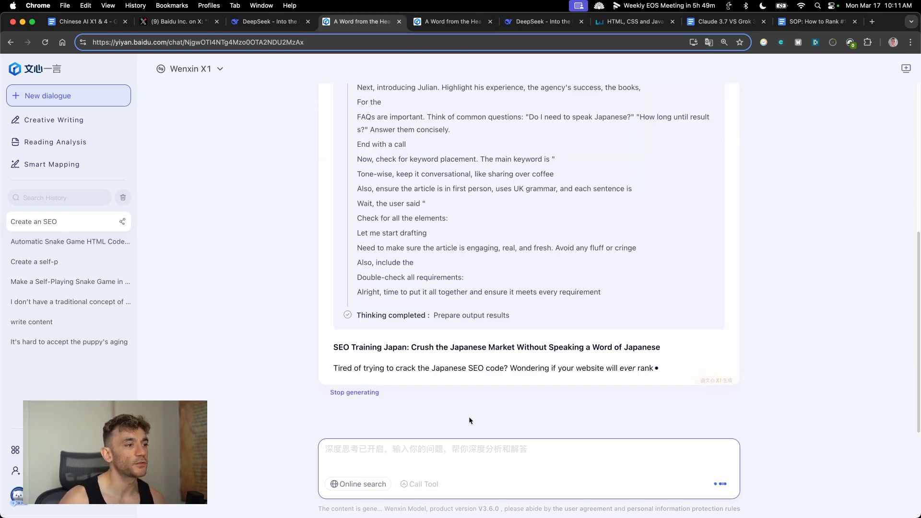
Step: Read through Wenxin X1's thinking and action process log, selecting its heading and lines
{"action": "scroll", "coordinate": [425, 274], "scroll_direction": "up", "scroll_amount": 7}
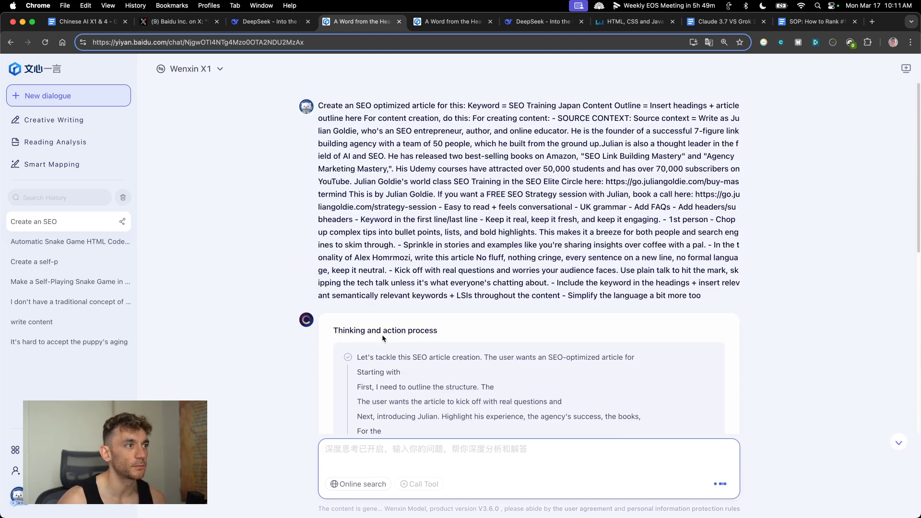
{"action": "scroll", "coordinate": [382, 335], "scroll_direction": "down", "scroll_amount": 7}
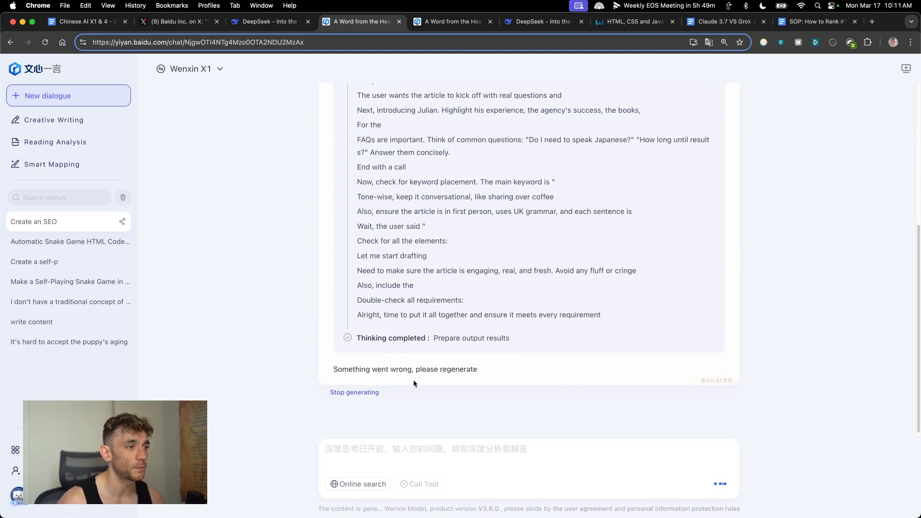
{"action": "scroll", "coordinate": [401, 326], "scroll_direction": "up", "scroll_amount": 6}
{"action": "scroll", "coordinate": [399, 297], "scroll_direction": "down", "scroll_amount": 3}
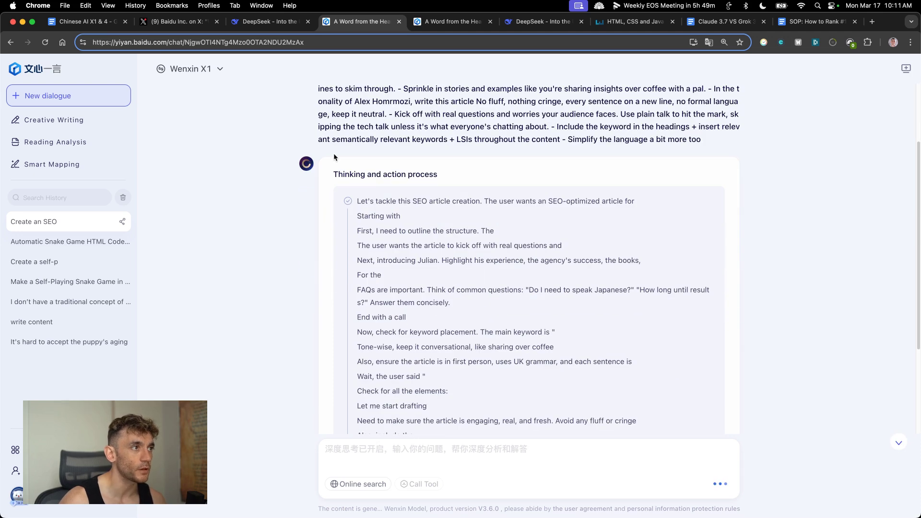
{"action": "left_click_drag", "start_coordinate": [334, 157], "coordinate": [449, 177]}
{"action": "scroll", "coordinate": [494, 249], "scroll_direction": "down", "scroll_amount": 5}
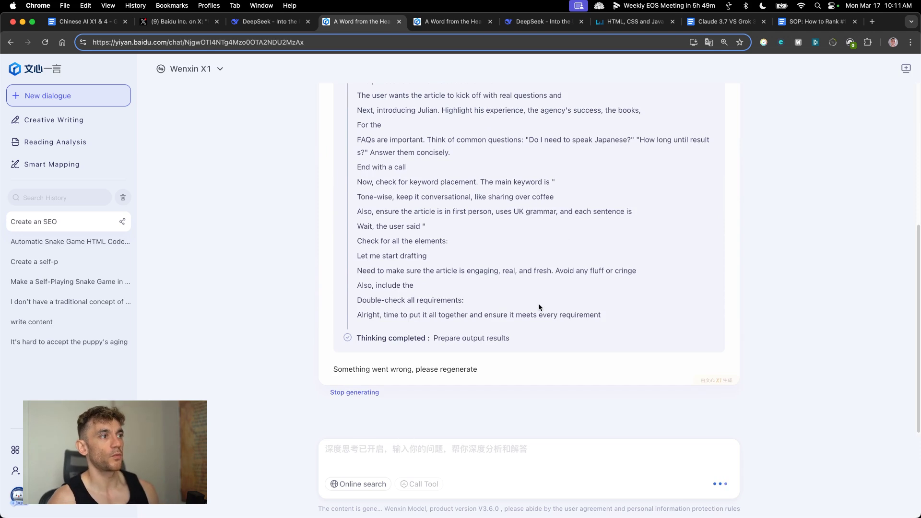
{"action": "scroll", "coordinate": [538, 303], "scroll_direction": "up", "scroll_amount": 7}
{"action": "scroll", "coordinate": [543, 294], "scroll_direction": "down", "scroll_amount": 6}
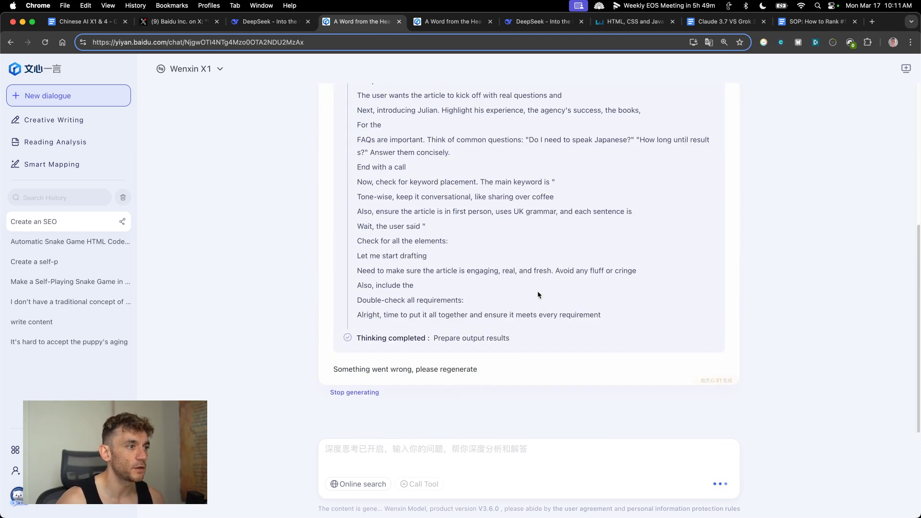
{"action": "left_click_drag", "start_coordinate": [534, 335], "coordinate": [455, 204]}
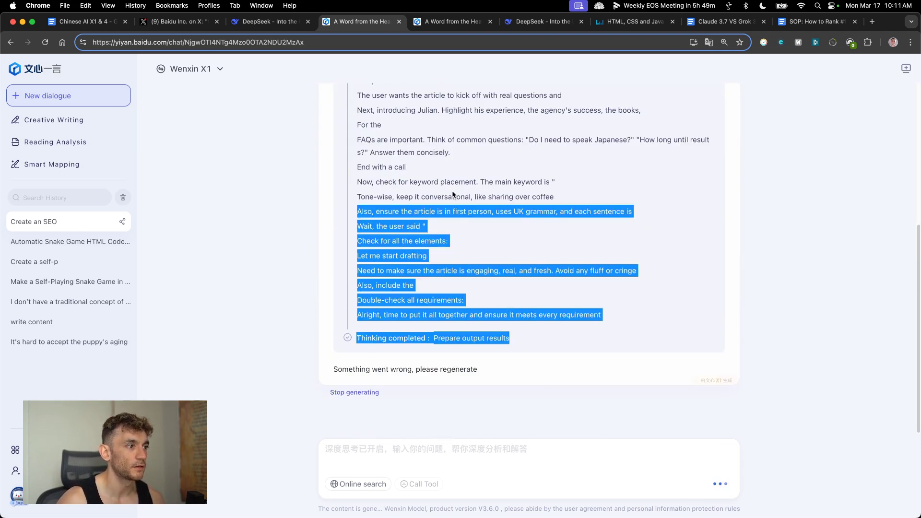
{"action": "scroll", "coordinate": [462, 226], "scroll_direction": "up", "scroll_amount": 1}
{"action": "scroll", "coordinate": [460, 224], "scroll_direction": "up", "scroll_amount": 6}
{"action": "scroll", "coordinate": [412, 212], "scroll_direction": "down", "scroll_amount": 5}
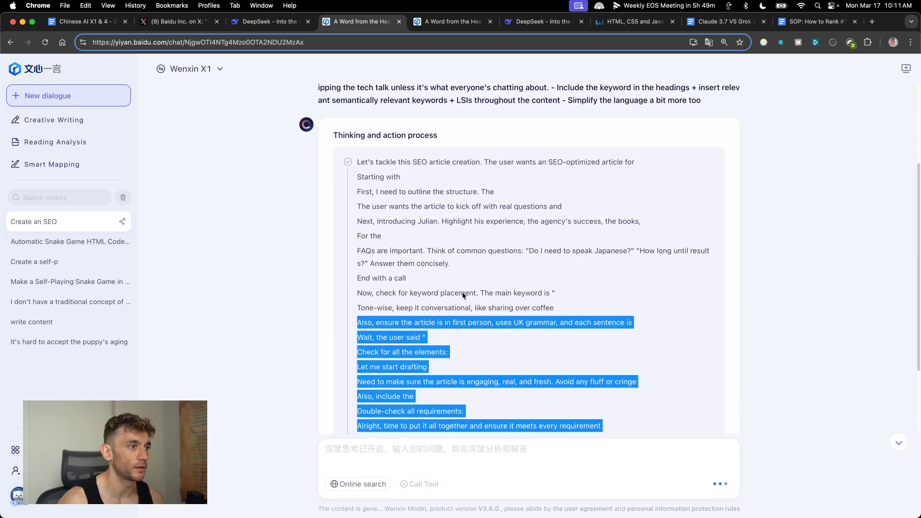
{"action": "left_click", "coordinate": [365, 197]}
{"action": "left_click_drag", "start_coordinate": [347, 160], "coordinate": [541, 306]}
Step: Check the Wenxin4.5 chat, then return to Wenxin X1 and select more thinking-log lines
{"action": "key", "text": "ctrl+Tab"}
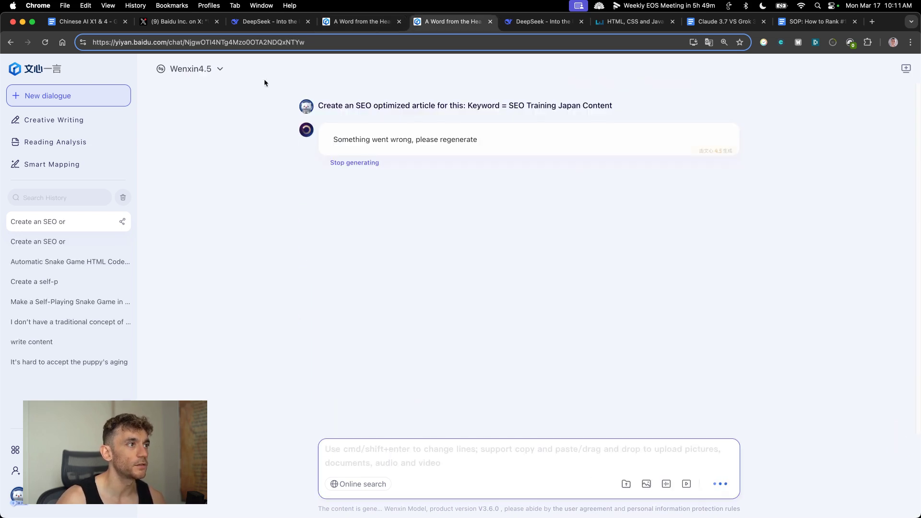
{"action": "left_click", "coordinate": [343, 29]}
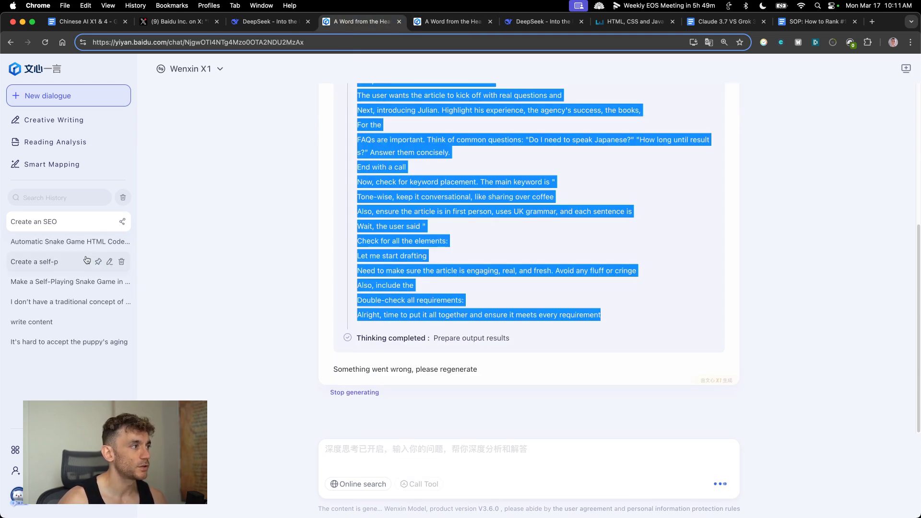
{"action": "scroll", "coordinate": [470, 286], "scroll_direction": "up", "scroll_amount": 3}
{"action": "left_click", "coordinate": [467, 286]}
{"action": "scroll", "coordinate": [467, 283], "scroll_direction": "up", "scroll_amount": 4}
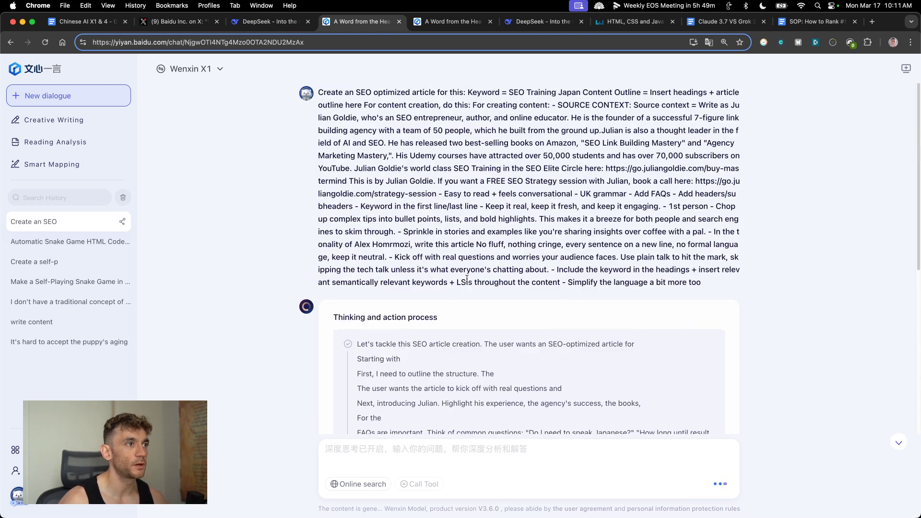
{"action": "left_click_drag", "start_coordinate": [509, 130], "coordinate": [559, 170]}
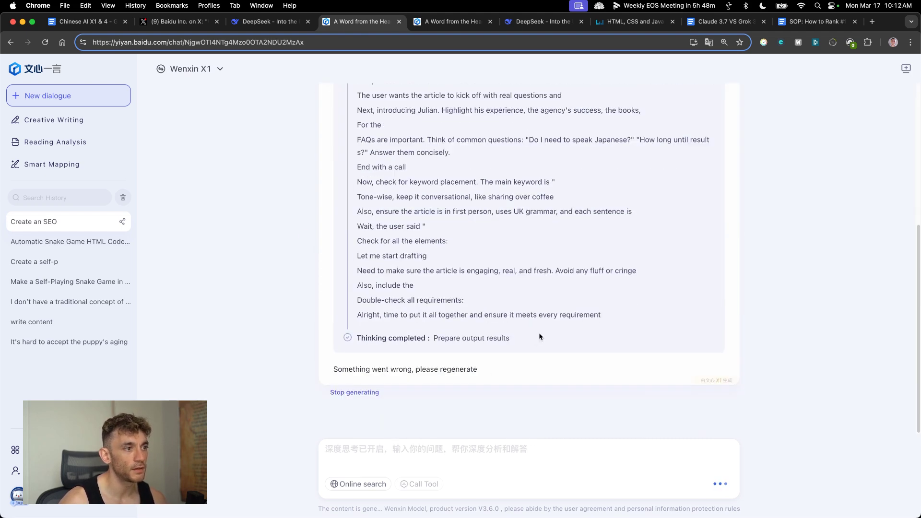
{"action": "left_click_drag", "start_coordinate": [539, 337], "coordinate": [357, 167]}
Step: Review the DeepSeek chat, then bring the Wenxin Yiyan chat page to the front
{"action": "key", "text": "ctrl+shift+Tab"}
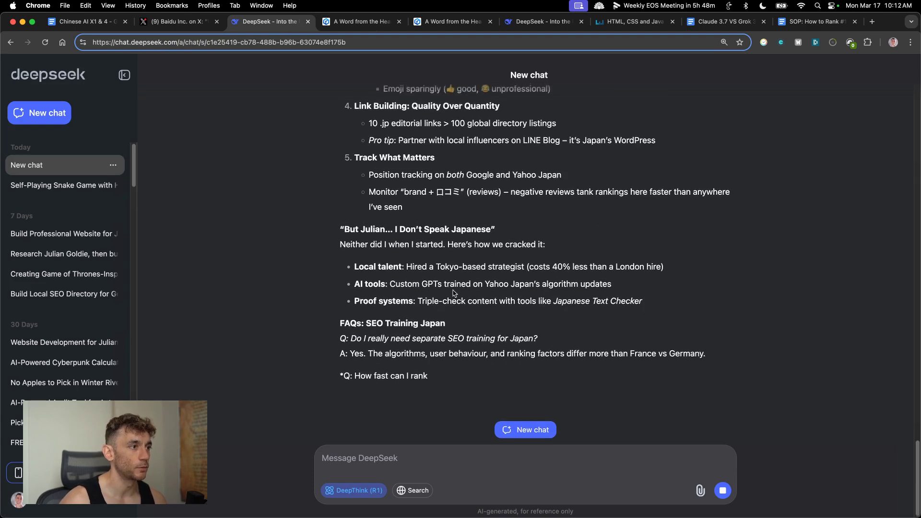
{"action": "scroll", "coordinate": [454, 293], "scroll_direction": "up", "scroll_amount": 20}
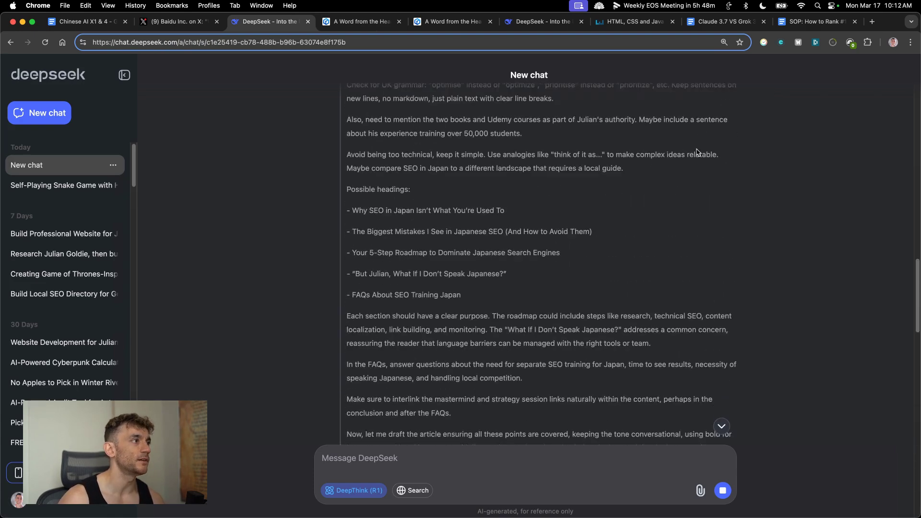
{"action": "scroll", "coordinate": [623, 202], "scroll_direction": "down", "scroll_amount": 20}
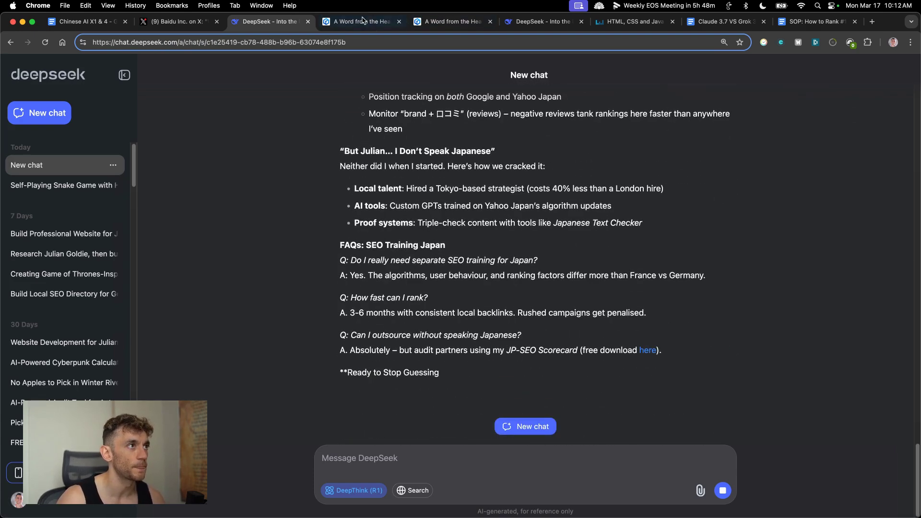
{"action": "left_click", "coordinate": [363, 22]}
Step: Open the earlier automatic Snake game conversation from the sidebar
{"action": "left_click", "coordinate": [60, 241]}
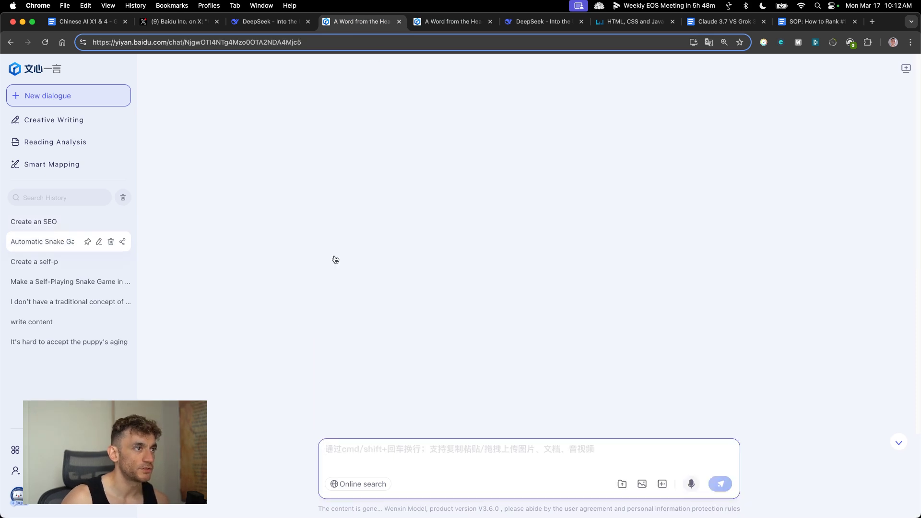
{"action": "scroll", "coordinate": [474, 208], "scroll_direction": "up", "scroll_amount": 10}
{"action": "scroll", "coordinate": [474, 208], "scroll_direction": "up", "scroll_amount": 10}
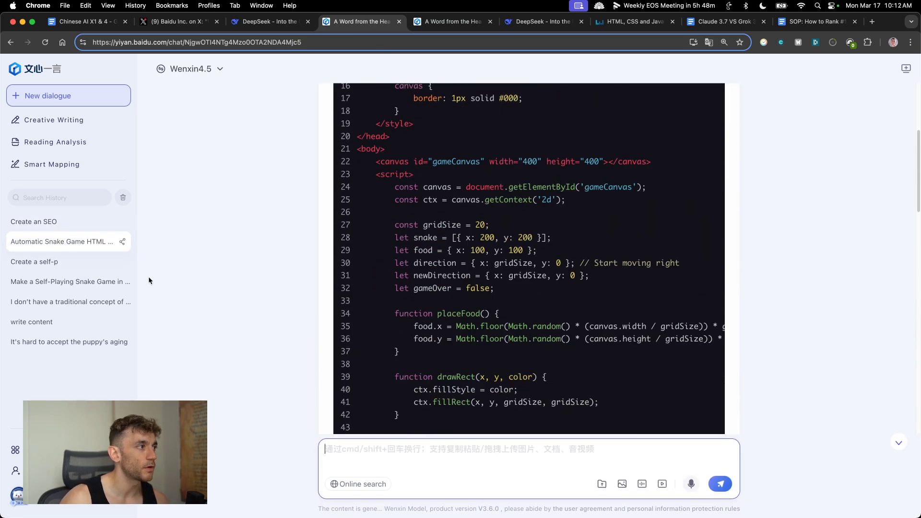
{"action": "scroll", "coordinate": [607, 301], "scroll_direction": "up", "scroll_amount": 5}
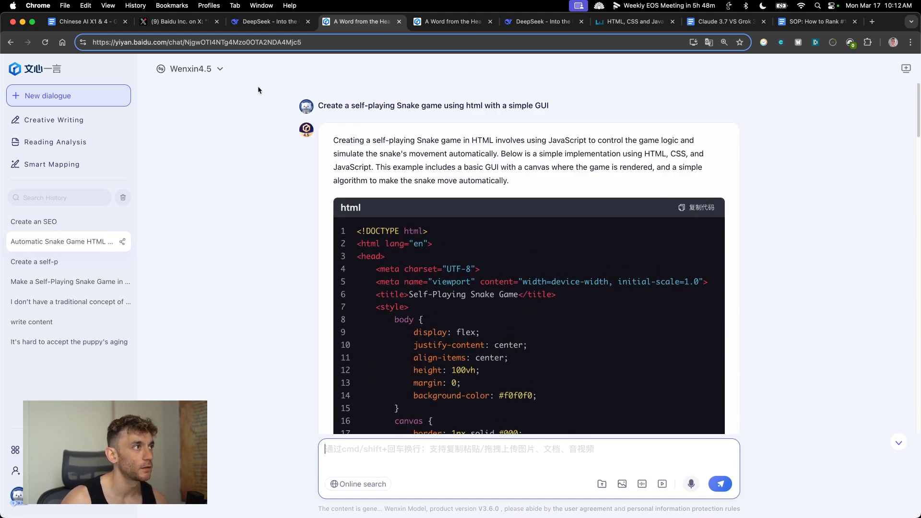
Step: Open the other self-playing Snake game chat and copy its prompt for DeepSeek
{"action": "left_click", "coordinate": [45, 267]}
{"action": "scroll", "coordinate": [485, 282], "scroll_direction": "up", "scroll_amount": 5}
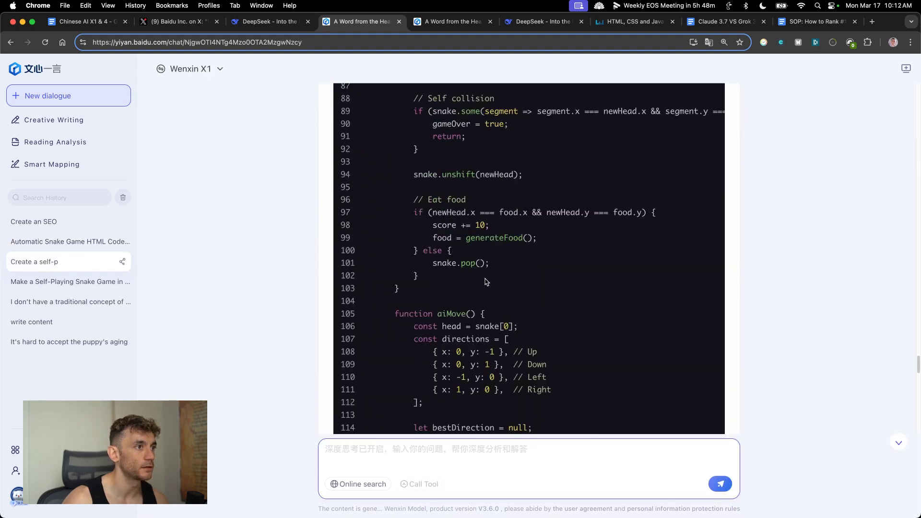
{"action": "scroll", "coordinate": [486, 282], "scroll_direction": "up", "scroll_amount": 10}
{"action": "scroll", "coordinate": [474, 298], "scroll_direction": "down", "scroll_amount": 5}
{"action": "scroll", "coordinate": [473, 298], "scroll_direction": "up", "scroll_amount": 10}
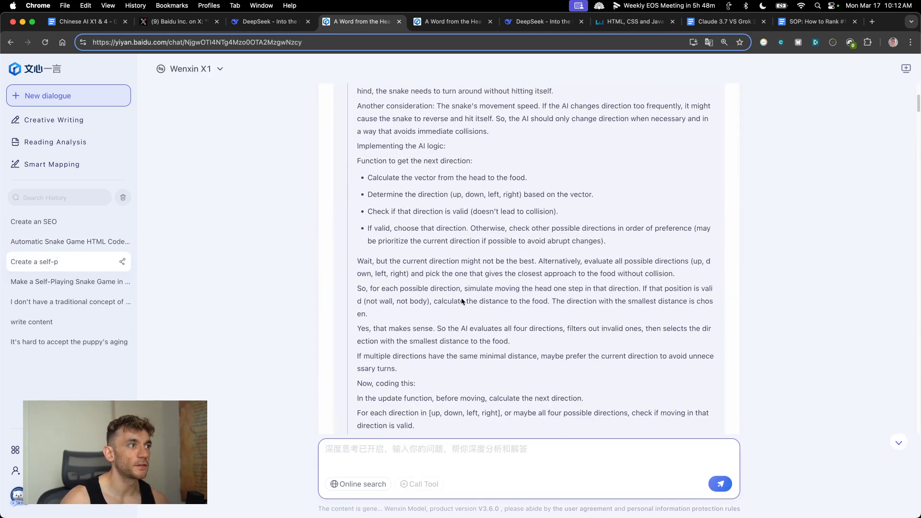
{"action": "scroll", "coordinate": [463, 302], "scroll_direction": "up", "scroll_amount": 10}
{"action": "triple_click", "coordinate": [333, 105]}
{"action": "key", "text": "super+c"}
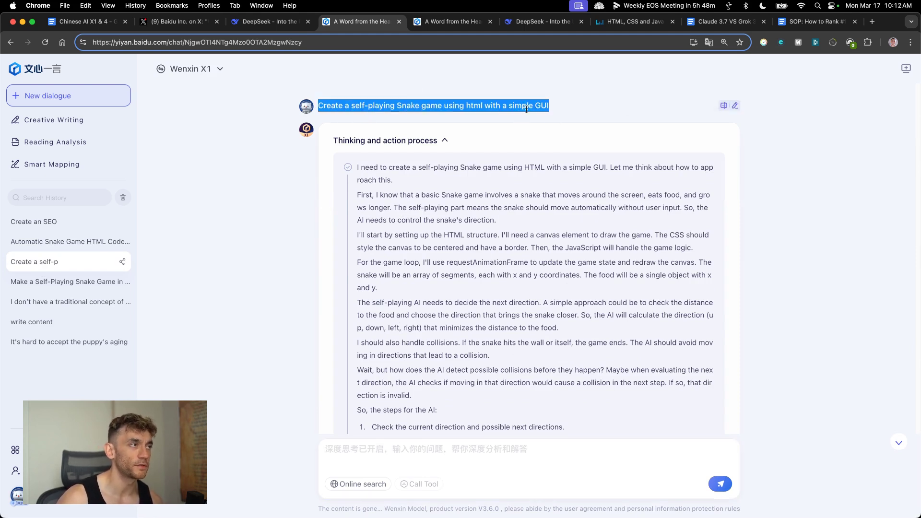
{"action": "key", "text": "ctrl+shift+Tab"}
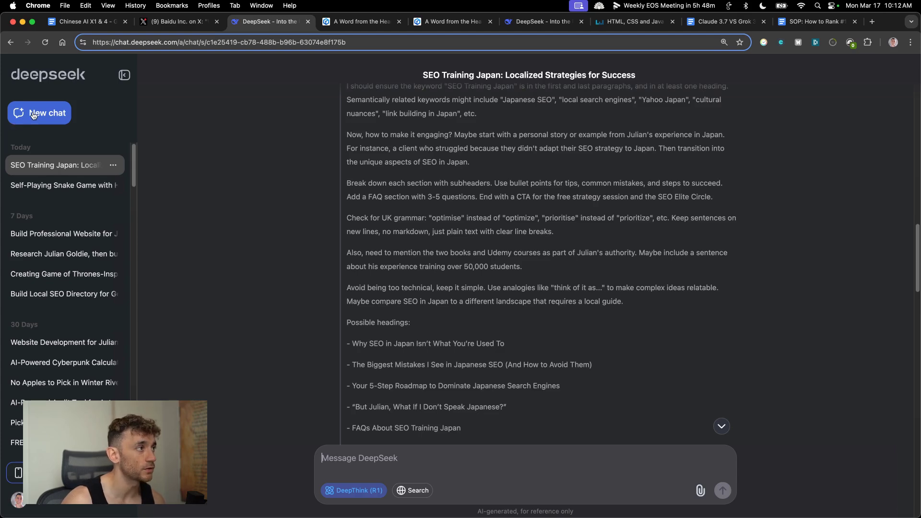
Step: Start a new DeepSeek chat and paste the Snake-game prompt into it
{"action": "left_click", "coordinate": [32, 115]}
{"action": "key", "text": "super+v"}
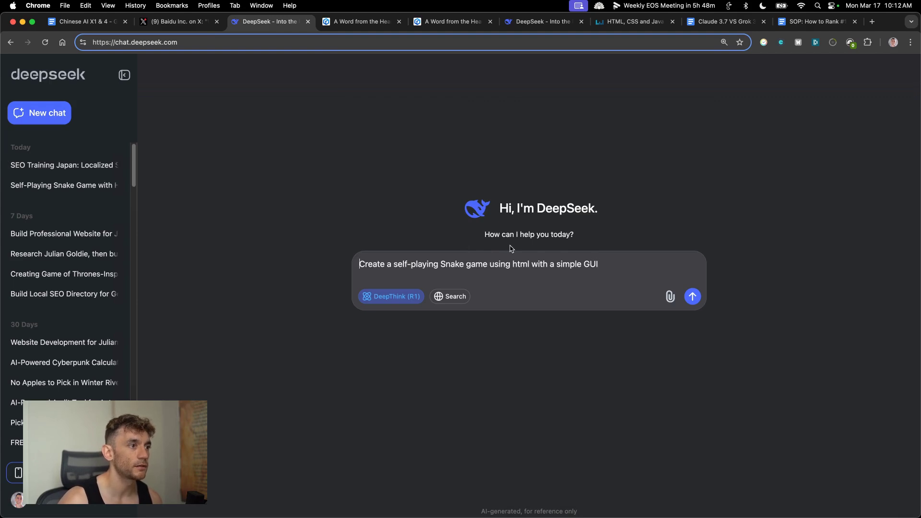
{"action": "key", "text": "super+a"}
{"action": "key", "text": "super+c"}
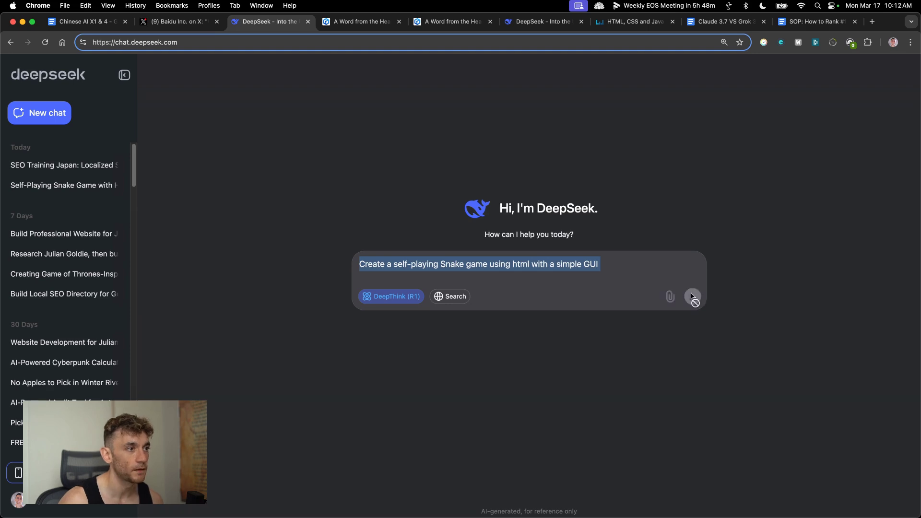
Step: Send the Snake-game prompt from a fresh chat in the second DeepSeek tab
{"action": "key", "text": "ctrl+Tab"}
{"action": "key", "text": "ctrl+Tab"}
{"action": "key", "text": "ctrl+Tab"}
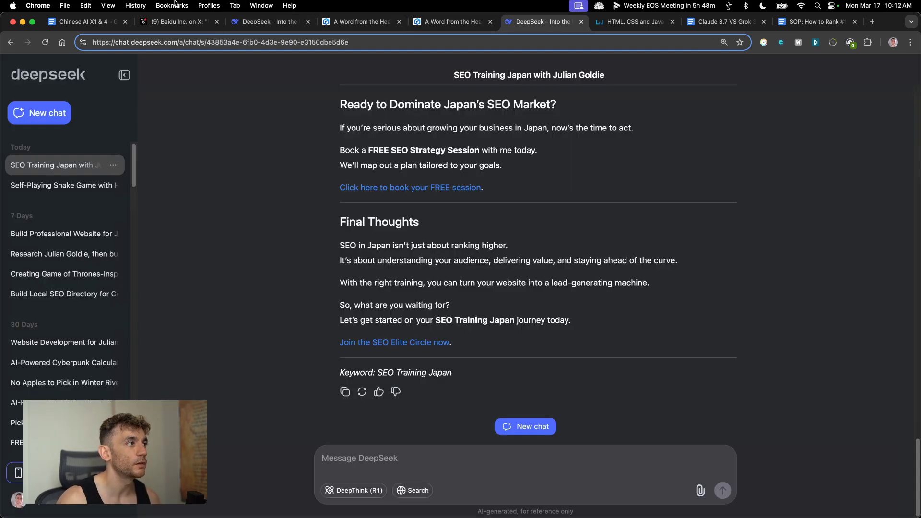
{"action": "left_click", "coordinate": [537, 426]}
{"action": "key", "text": "super+v"}
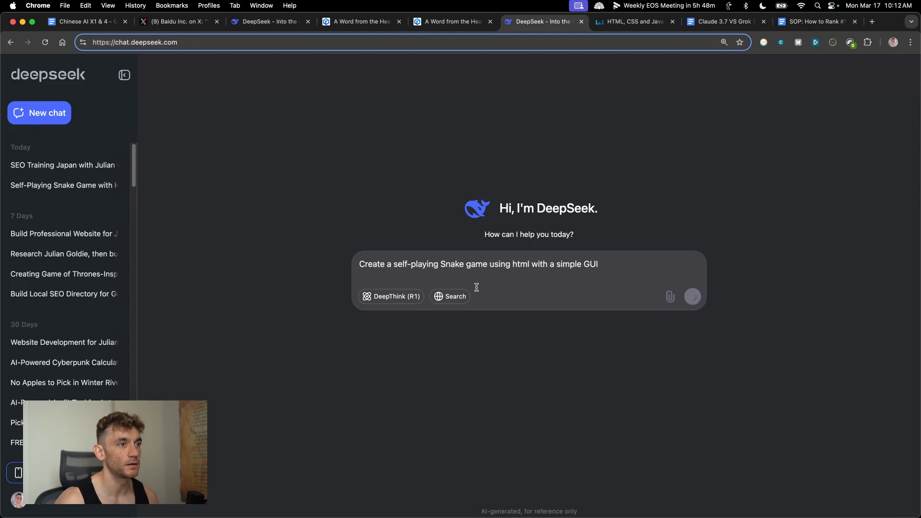
{"action": "key", "text": "Return"}
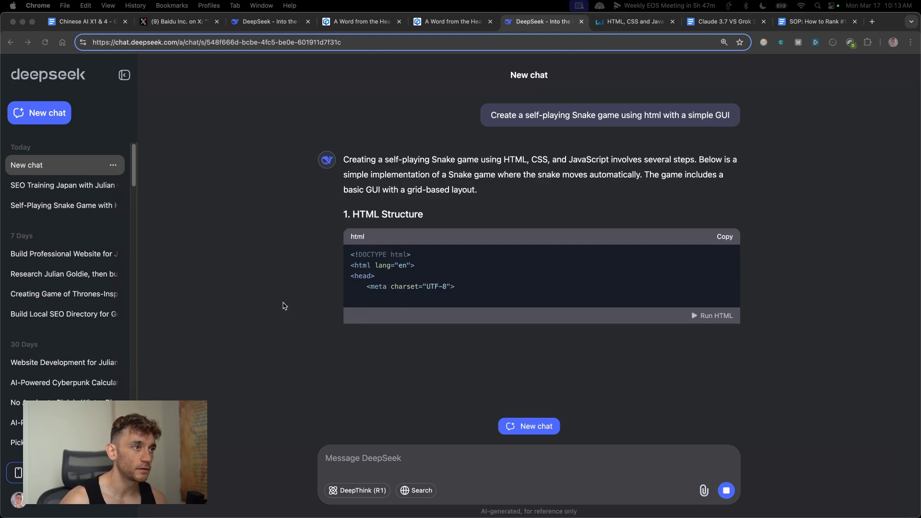
{"action": "left_click_drag", "start_coordinate": [487, 115], "coordinate": [729, 116]}
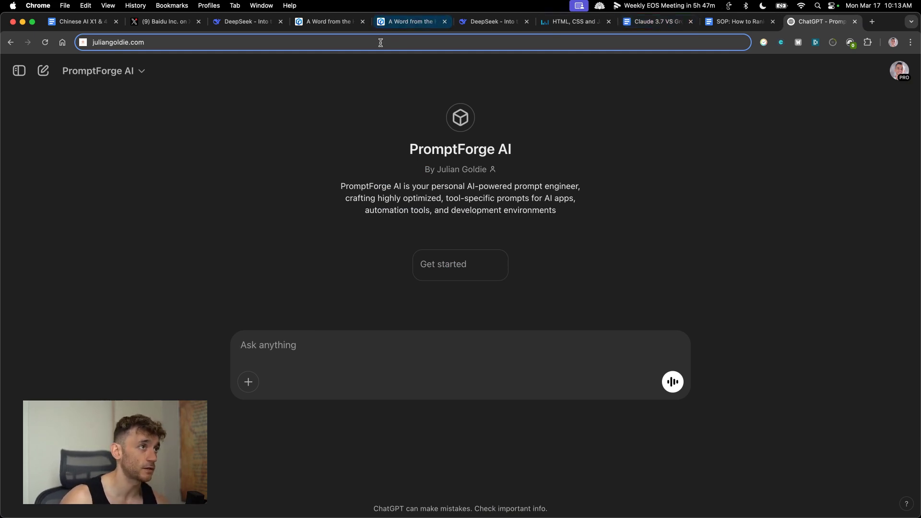
Step: Return to the code-generating DeepSeek chat and close the PromptForge tab
{"action": "left_click", "coordinate": [501, 27]}
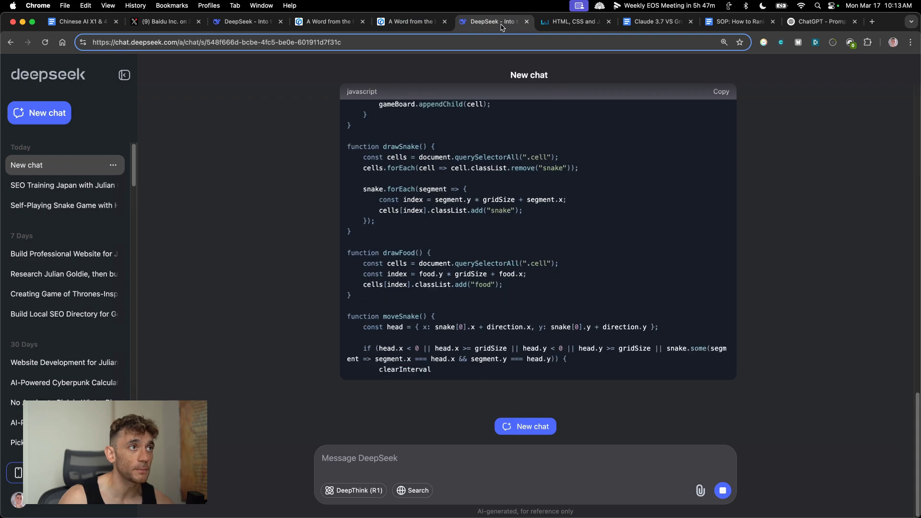
{"action": "left_click", "coordinate": [854, 21]}
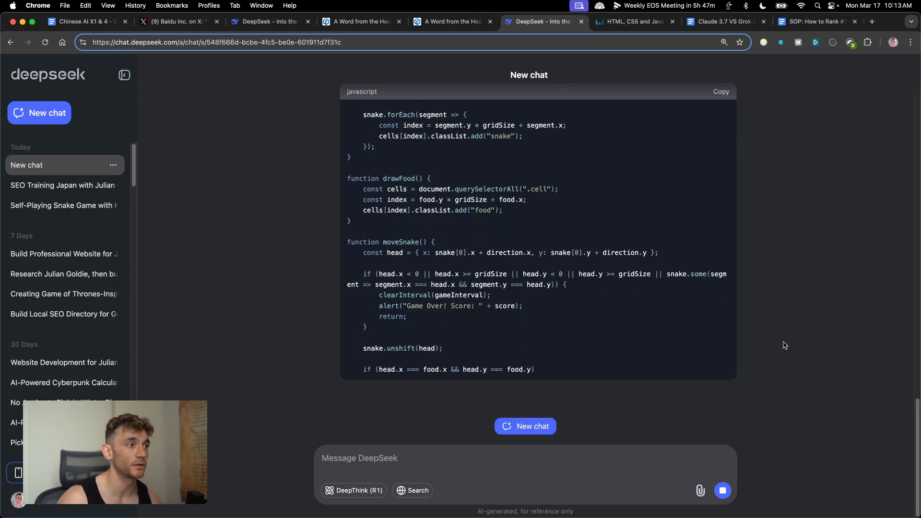
{"action": "scroll", "coordinate": [541, 219], "scroll_direction": "up", "scroll_amount": 8}
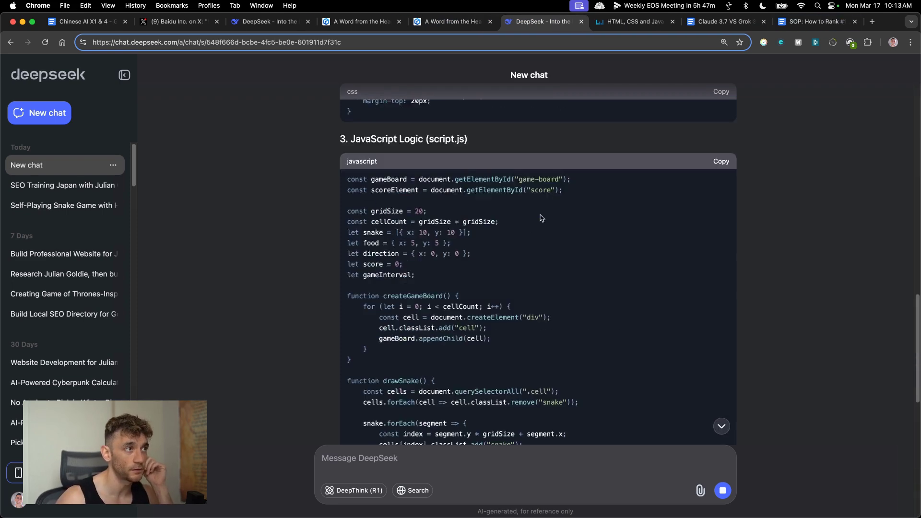
{"action": "scroll", "coordinate": [541, 218], "scroll_direction": "up", "scroll_amount": 15}
Step: Copy the Wenxin X1 Snake-game code from its code block
{"action": "left_click", "coordinate": [360, 18]}
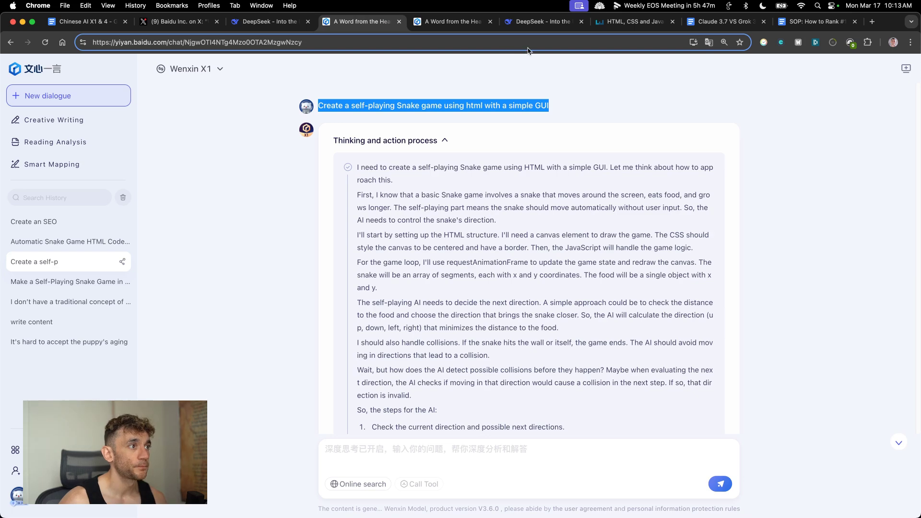
{"action": "scroll", "coordinate": [411, 249], "scroll_direction": "down", "scroll_amount": 20}
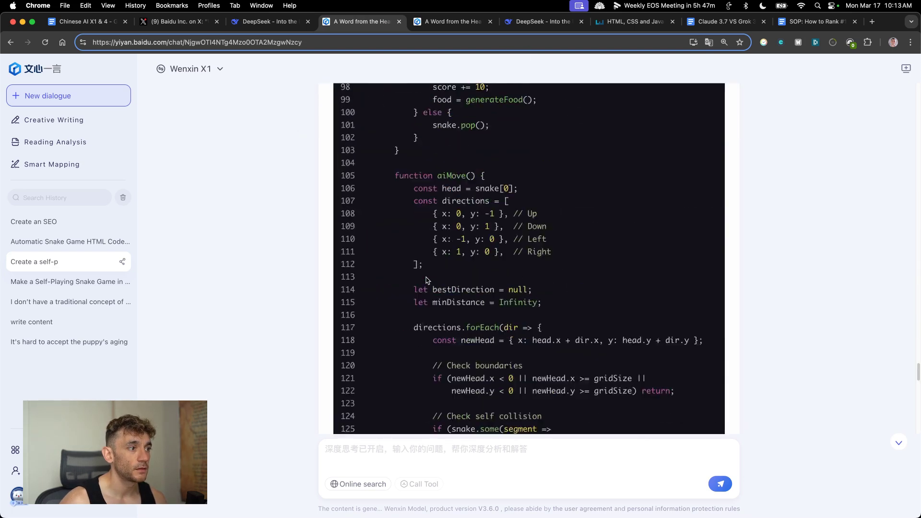
{"action": "scroll", "coordinate": [528, 273], "scroll_direction": "up", "scroll_amount": 10}
{"action": "scroll", "coordinate": [607, 271], "scroll_direction": "up", "scroll_amount": 12}
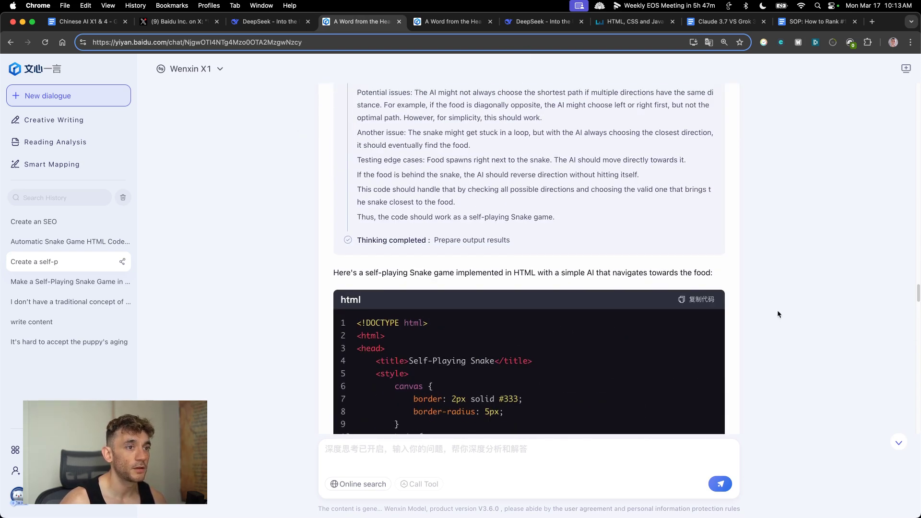
{"action": "left_click", "coordinate": [683, 298]}
Step: Load liveweave.com in a new browser tab and move it beside the chat tabs
{"action": "key", "text": "super+t"}
{"action": "type", "text": "liveweave.com"}
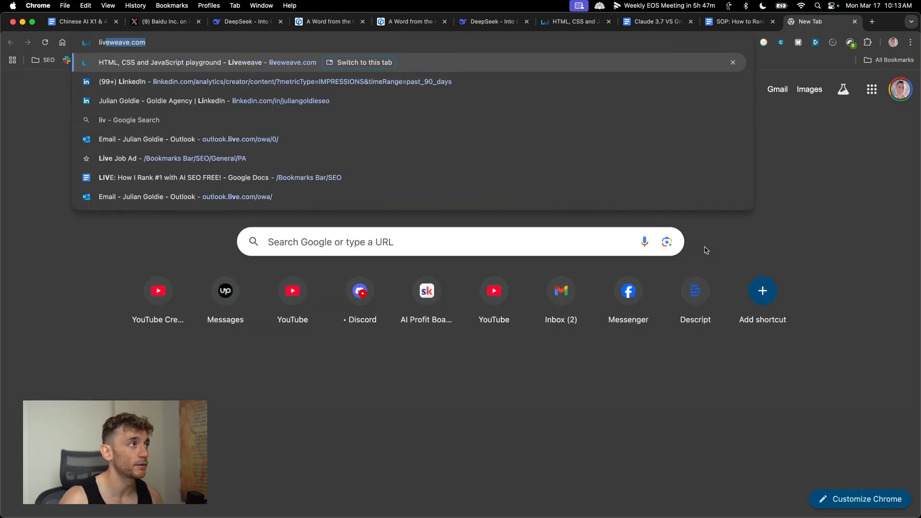
{"action": "key", "text": "Return"}
{"action": "left_click_drag", "start_coordinate": [821, 21], "coordinate": [345, 34]}
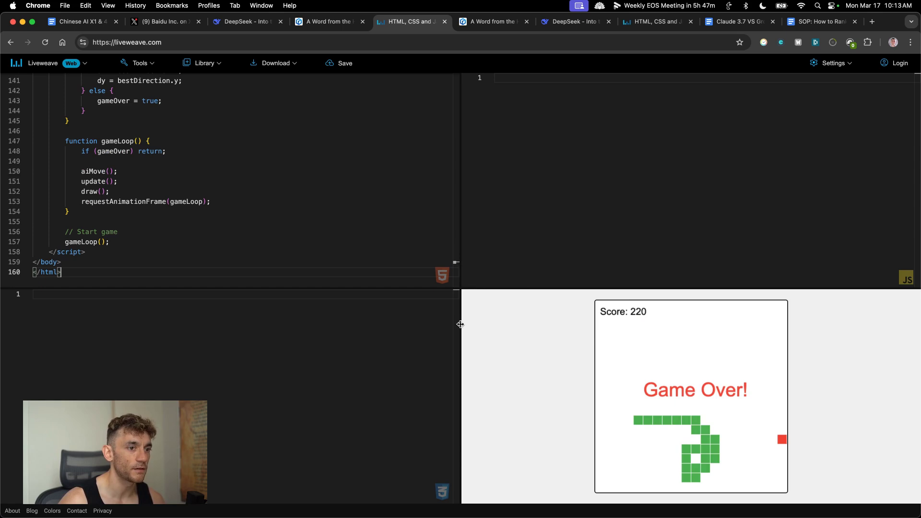
Step: Watch the Wenxin X1 Snake game reach Game Over at 220 in Liveweave, then return to Wenxin
{"action": "left_click", "coordinate": [330, 21]}
{"action": "left_click", "coordinate": [493, 21]}
{"action": "left_click", "coordinate": [411, 22]}
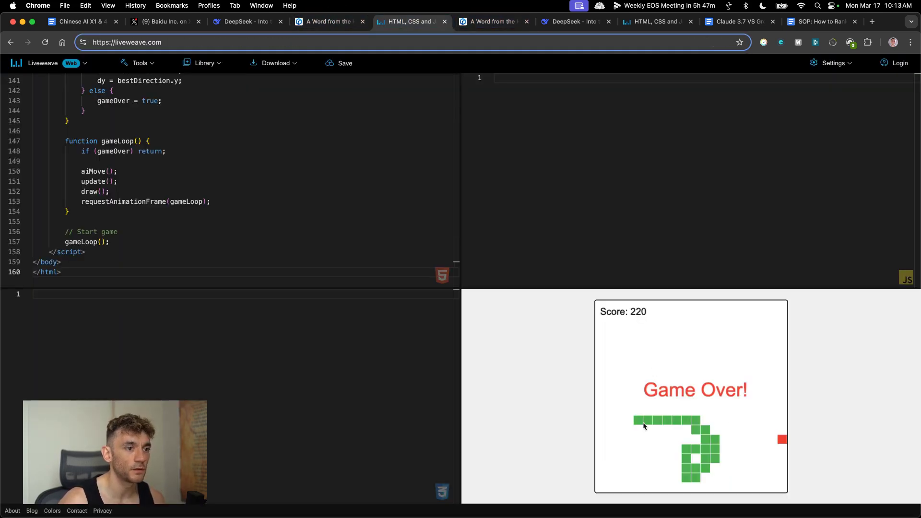
{"action": "left_click", "coordinate": [485, 21]}
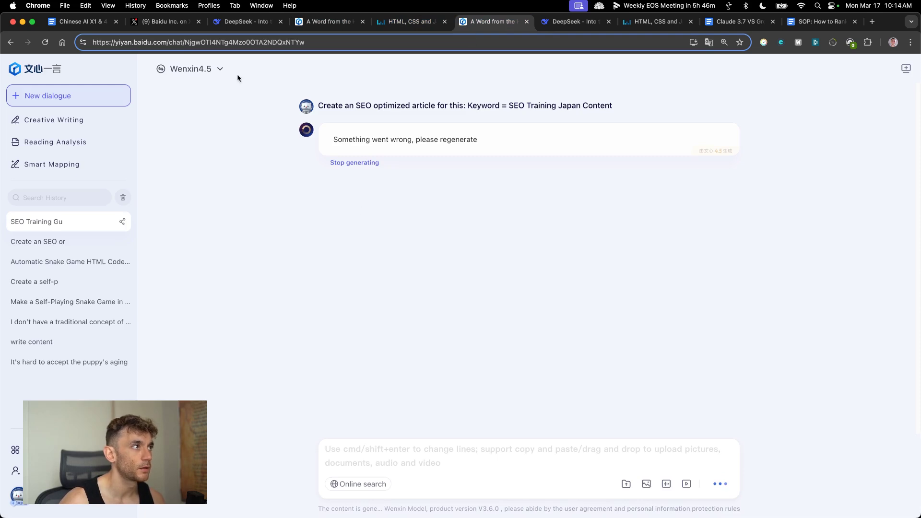
Step: Copy the Wenxin4.5 code from the 'Automatic Snake Game HTML Code' chat and open a new tab
{"action": "left_click", "coordinate": [58, 262]}
{"action": "scroll", "coordinate": [319, 257], "scroll_direction": "up", "scroll_amount": 15}
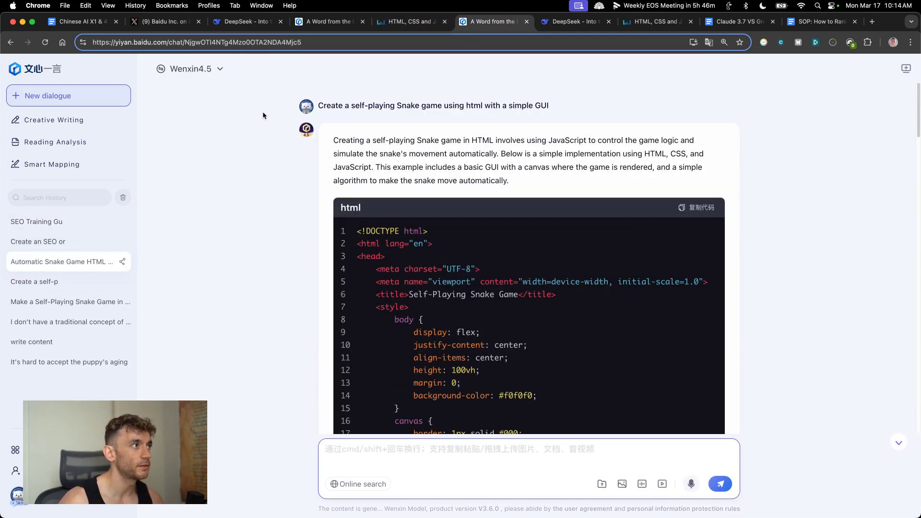
{"action": "left_click", "coordinate": [697, 212]}
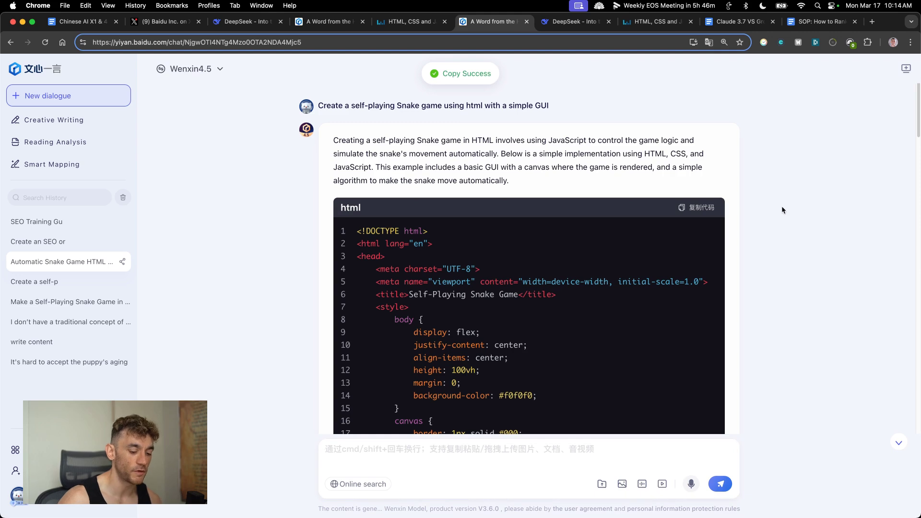
{"action": "key", "text": "super+t"}
Step: Load liveweave.com and replace its HTML panel with the Wenxin4.5 Snake game code
{"action": "type", "text": "liveweave"}
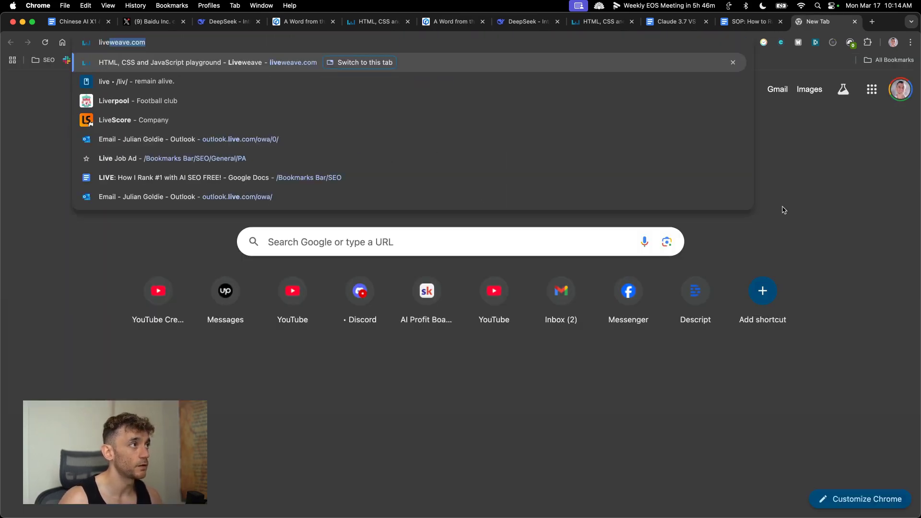
{"action": "key", "text": "Return"}
{"action": "left_click_drag", "start_coordinate": [814, 22], "coordinate": [455, 21]}
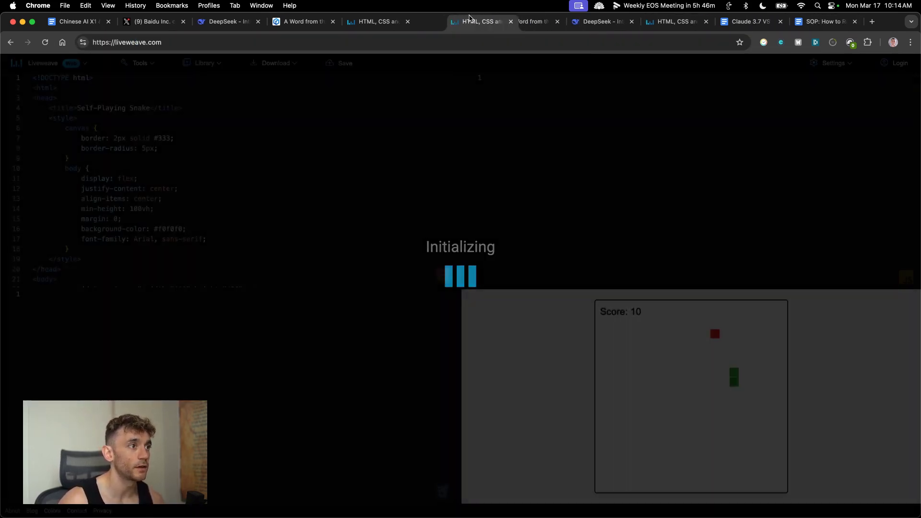
{"action": "left_click", "coordinate": [379, 245]}
{"action": "key", "text": "super+a"}
{"action": "key", "text": "super+v"}
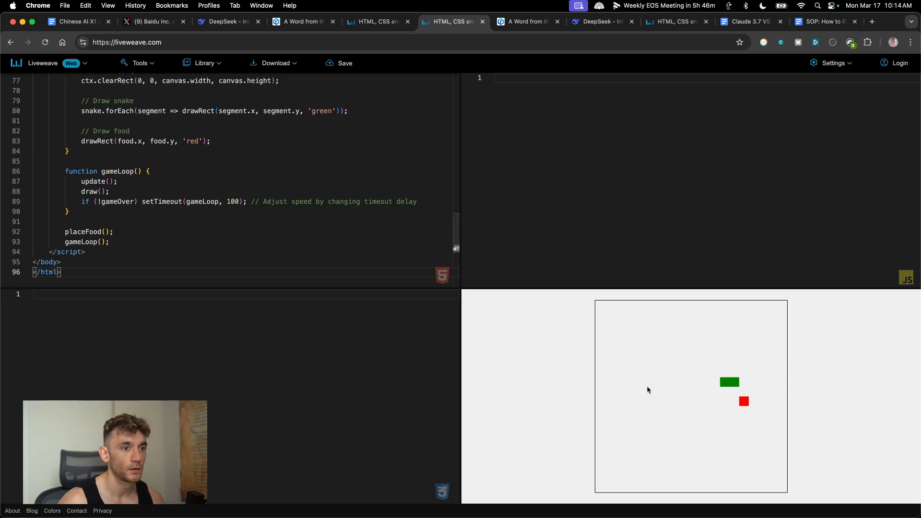
Step: Steer the snake with arrow keys until Game Over, dismiss the alert, and enlarge the preview
{"action": "key", "text": "Up"}
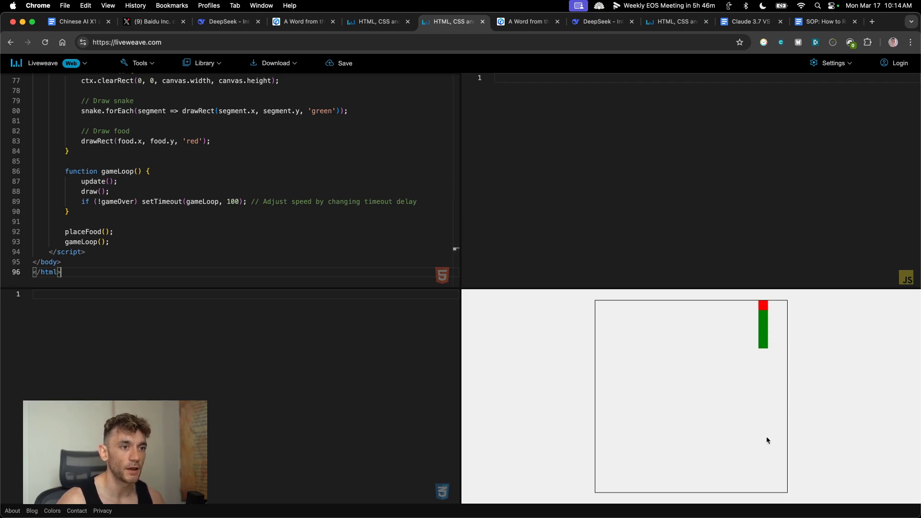
{"action": "key", "text": "Left"}
{"action": "key", "text": "Down"}
{"action": "key", "text": "Left"}
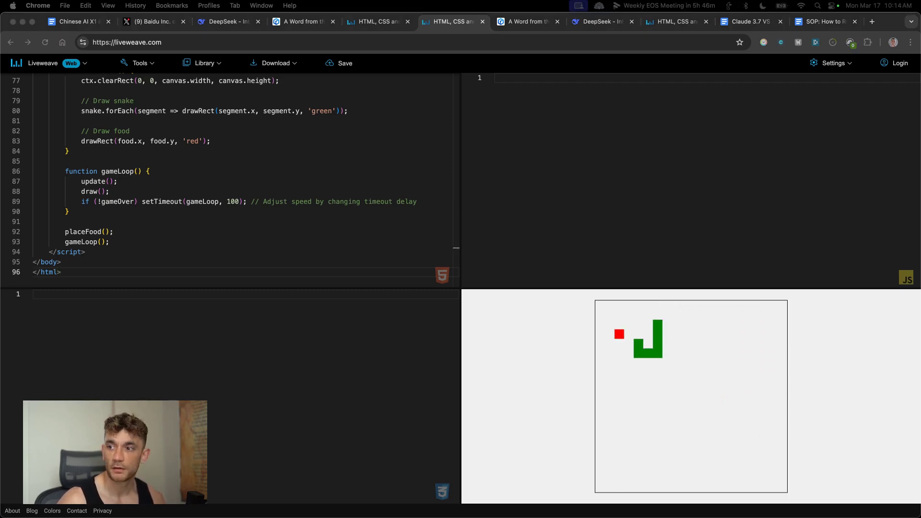
{"action": "key", "text": "Up"}
{"action": "key", "text": "Right"}
{"action": "key", "text": "Down"}
{"action": "key", "text": "Right"}
{"action": "key", "text": "Down"}
{"action": "key", "text": "Left"}
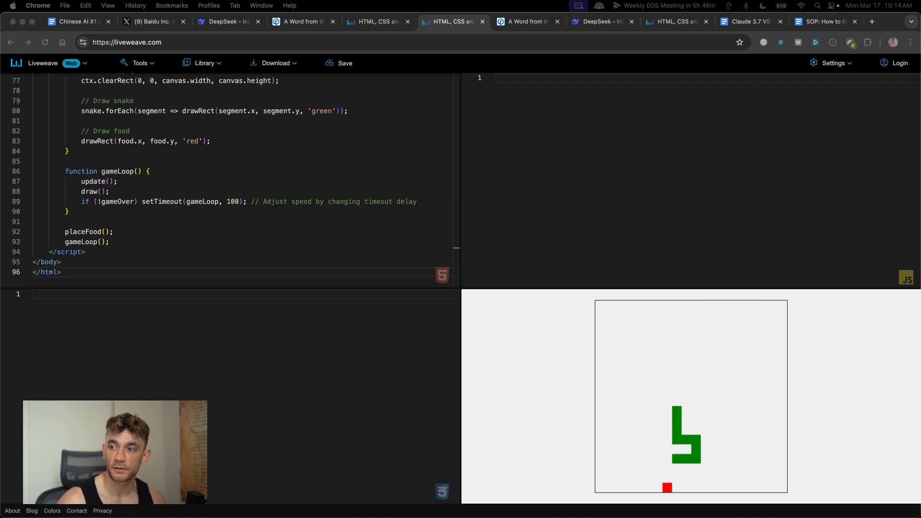
{"action": "key", "text": "Down"}
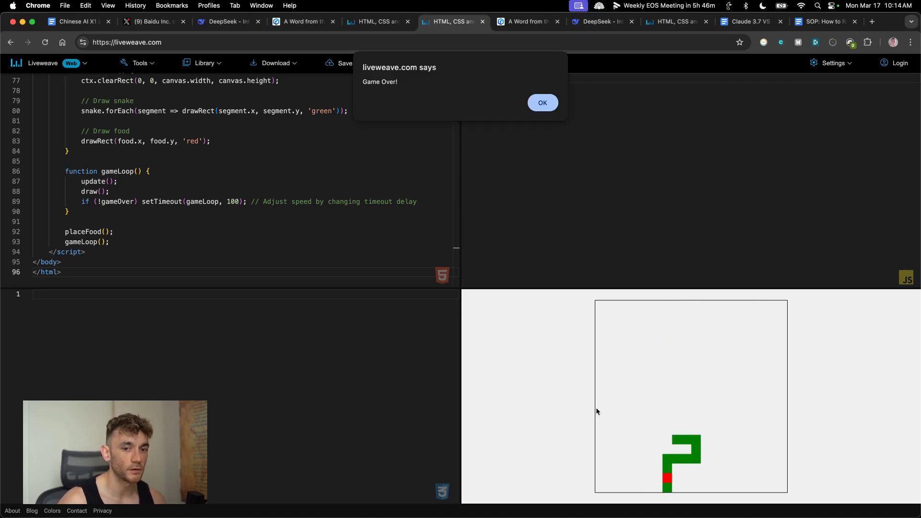
{"action": "left_click", "coordinate": [548, 109]}
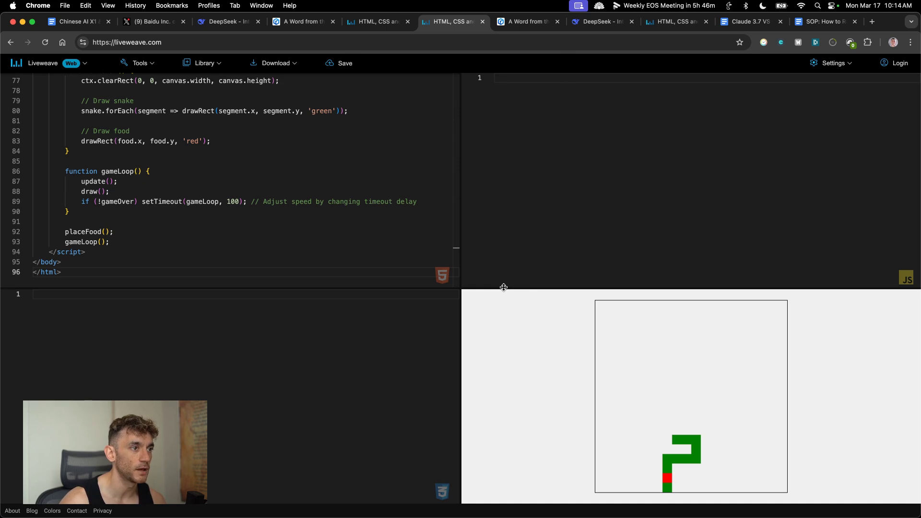
{"action": "left_click_drag", "start_coordinate": [504, 287], "coordinate": [502, 106]}
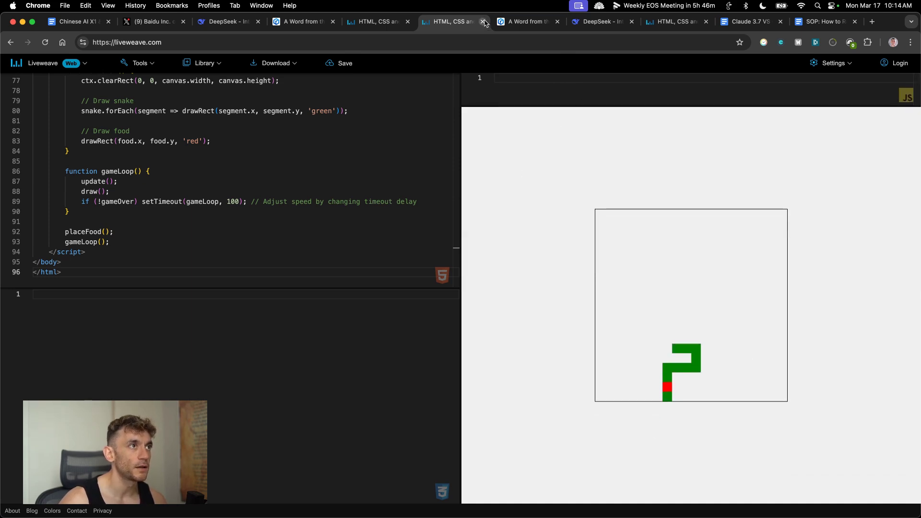
Step: Review DeepSeek's snake code answer and open liveweave.com in a new tab
{"action": "left_click", "coordinate": [602, 21]}
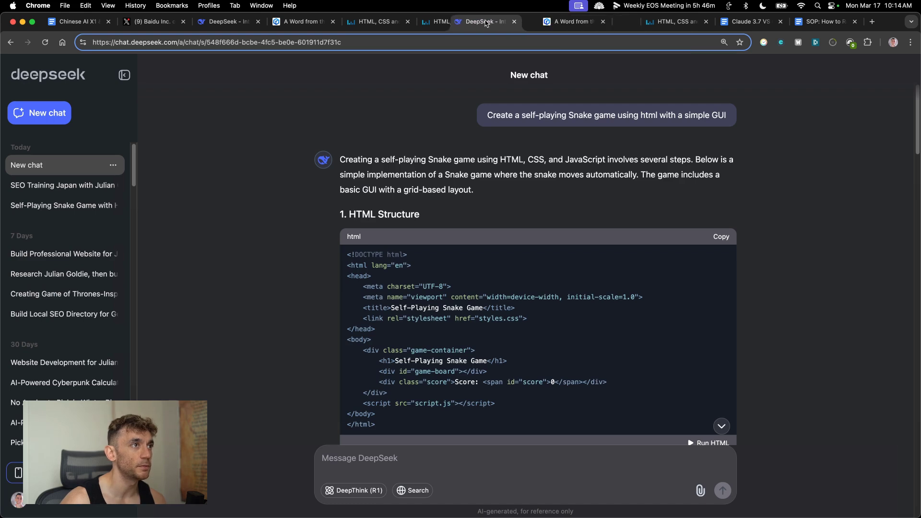
{"action": "scroll", "coordinate": [641, 361], "scroll_direction": "down", "scroll_amount": 15}
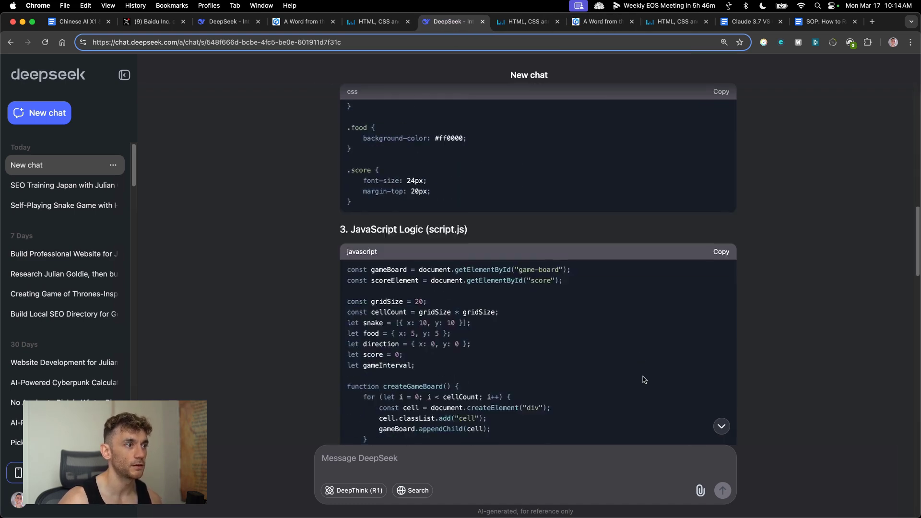
{"action": "scroll", "coordinate": [643, 363], "scroll_direction": "up", "scroll_amount": 10}
{"action": "scroll", "coordinate": [635, 362], "scroll_direction": "up", "scroll_amount": 10}
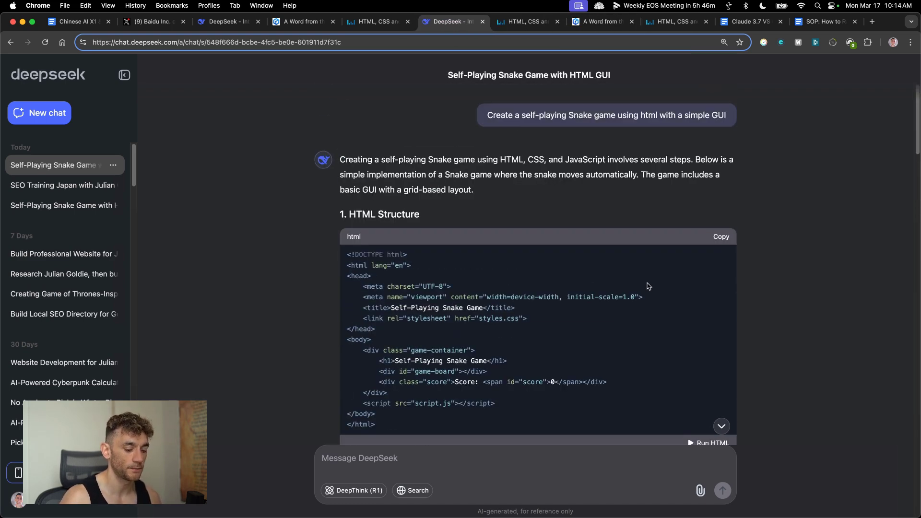
{"action": "key", "text": "super+t"}
{"action": "type", "text": "livwe"}
{"action": "key", "text": "BackSpace"}
{"action": "key", "text": "BackSpace"}
{"action": "type", "text": "e"}
{"action": "key", "text": "Return"}
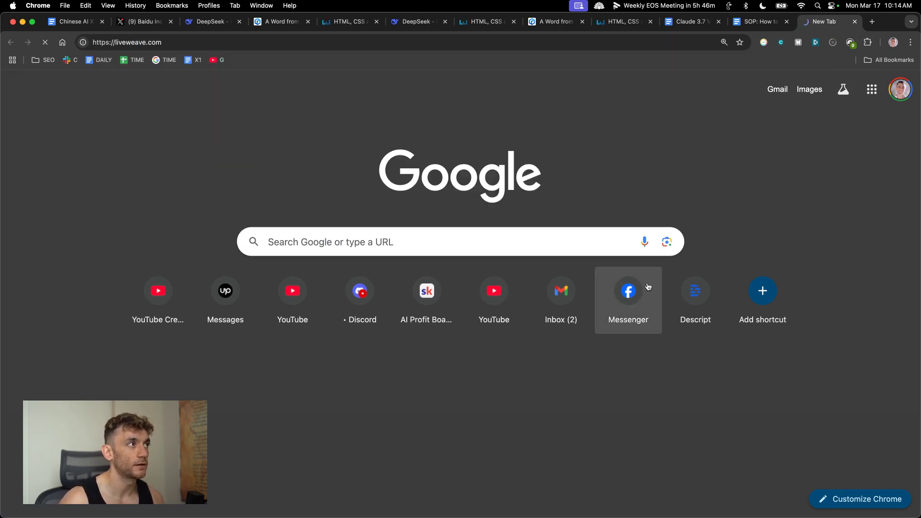
Step: Rearrange the Liveweave tabs and replace the HTML panel with DeepSeek's HTML
{"action": "left_click_drag", "start_coordinate": [825, 21], "coordinate": [480, 23]}
{"action": "left_click", "coordinate": [556, 22]}
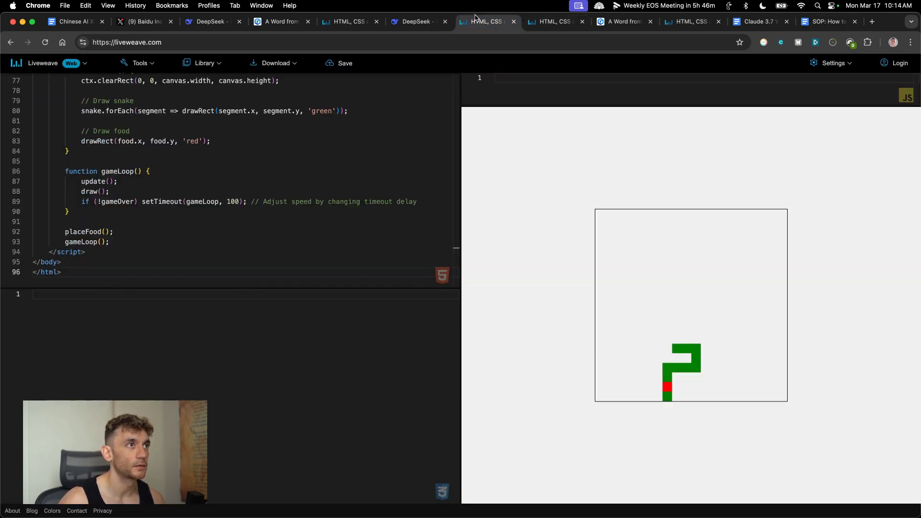
{"action": "left_click_drag", "start_coordinate": [684, 22], "coordinate": [559, 23]}
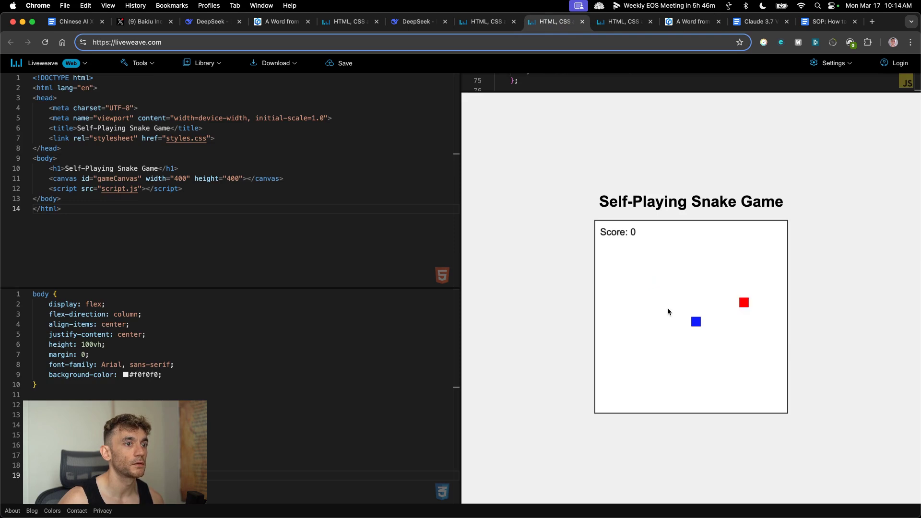
{"action": "key", "text": "super+a"}
{"action": "type", "text": "<!DOCTYPE html> <html lang=\"en\"> <head>     <meta charset=\"UTF-8\">     <meta name=\"viewport\" content=\"width=device-width, initial-scale=1.0\">     <title>Self-Playing Snake Game</title>     <link rel=\"stylesheet\" href=\"styles.css\"> </head> <body>     <div class=\"game-container\">         <h1>Self-Playing Snake Game</h1>         <div id=\"game-board\"></div>         <div class=\"score\">Score: <span id=\"score\">0</span></div>     </div>     <script src=\"script.js\"></script> </body> </html>"}
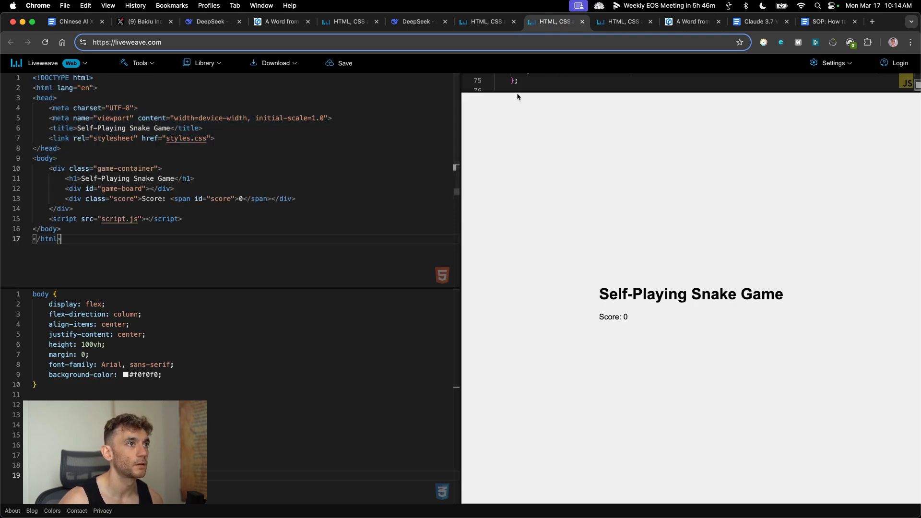
{"action": "left_click_drag", "start_coordinate": [513, 92], "coordinate": [513, 325]}
{"action": "left_click_drag", "start_coordinate": [435, 19], "coordinate": [484, 22]}
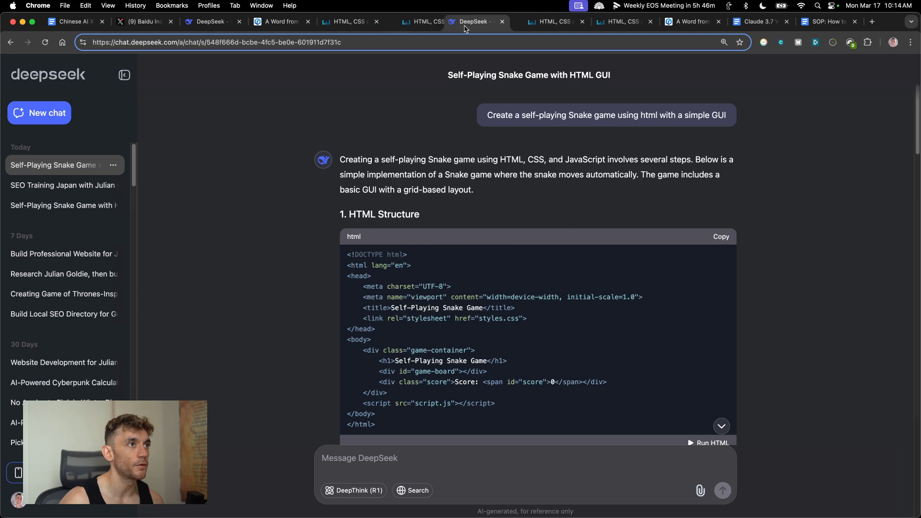
{"action": "scroll", "coordinate": [674, 300], "scroll_direction": "down", "scroll_amount": 6}
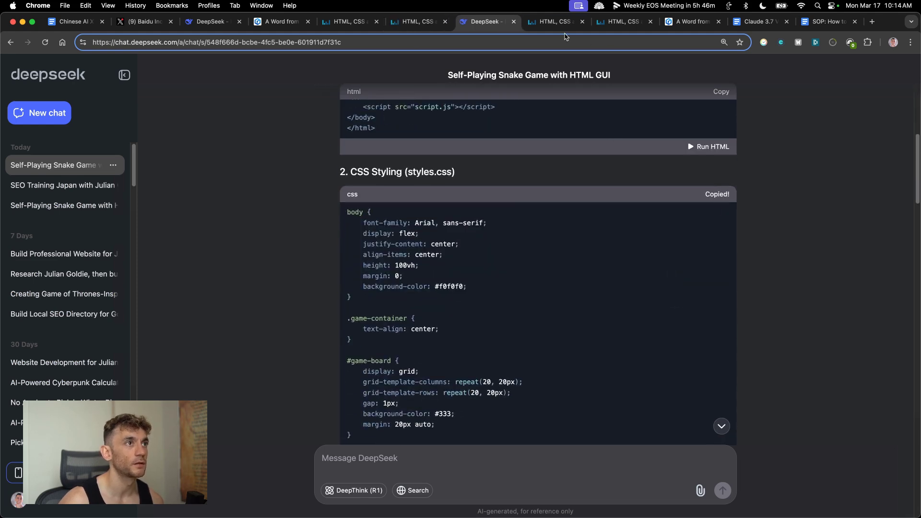
Step: Replace the Liveweave JavaScript editor contents with DeepSeek's JavaScript Logic block
{"action": "left_click", "coordinate": [557, 22]}
{"action": "left_click", "coordinate": [583, 214]}
{"action": "key", "text": "super+a"}
{"action": "key", "text": "super+v"}
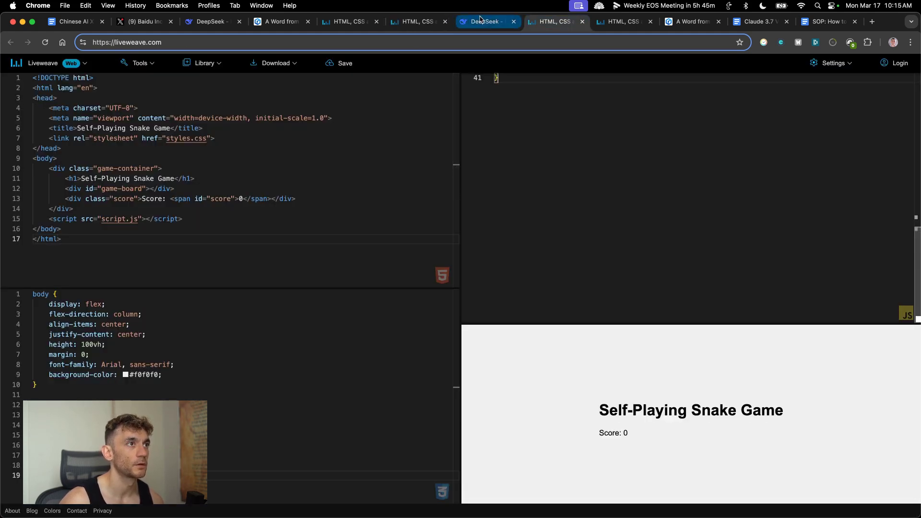
{"action": "left_click", "coordinate": [481, 20]}
{"action": "scroll", "coordinate": [635, 259], "scroll_direction": "down", "scroll_amount": 6}
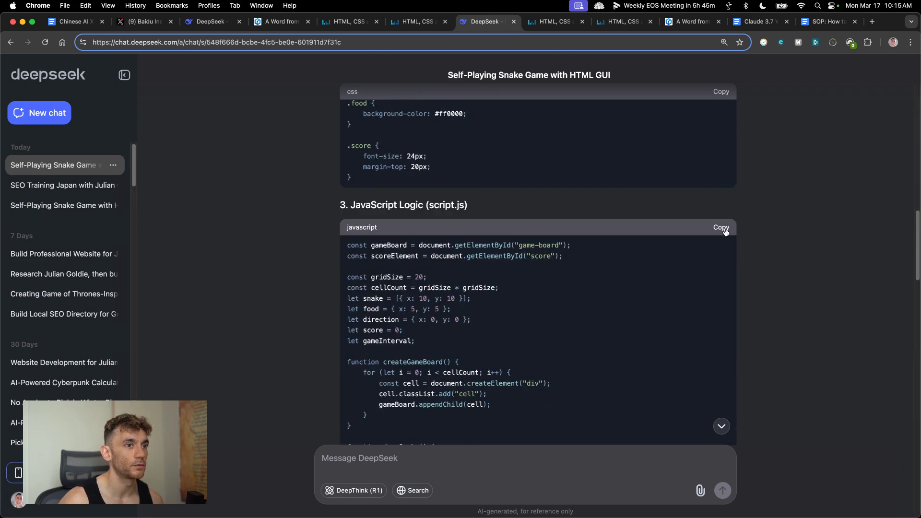
{"action": "left_click", "coordinate": [554, 22]}
{"action": "key", "text": "super+a"}
{"action": "key", "text": "super+v"}
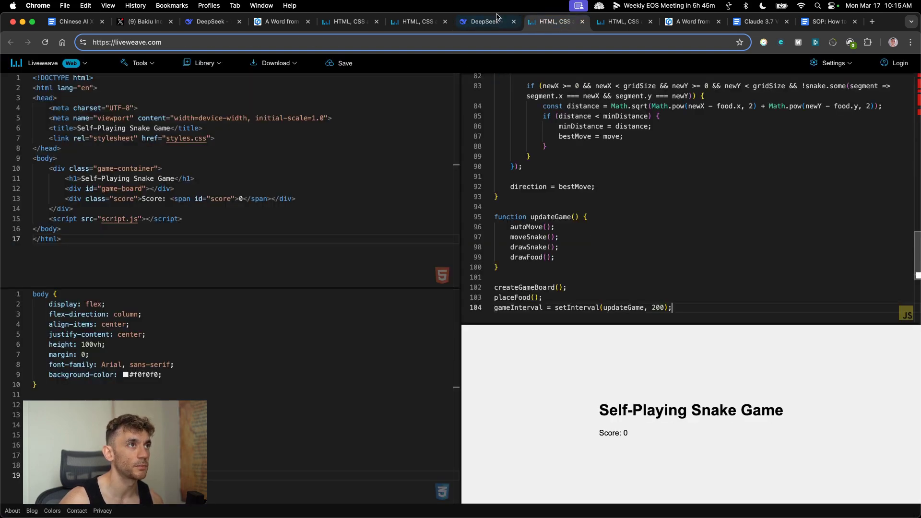
Step: Copy DeepSeek's CSS styling block and paste it over the Liveweave CSS panel
{"action": "left_click", "coordinate": [484, 22]}
{"action": "scroll", "coordinate": [696, 137], "scroll_direction": "up", "scroll_amount": 8}
{"action": "left_click", "coordinate": [721, 91]}
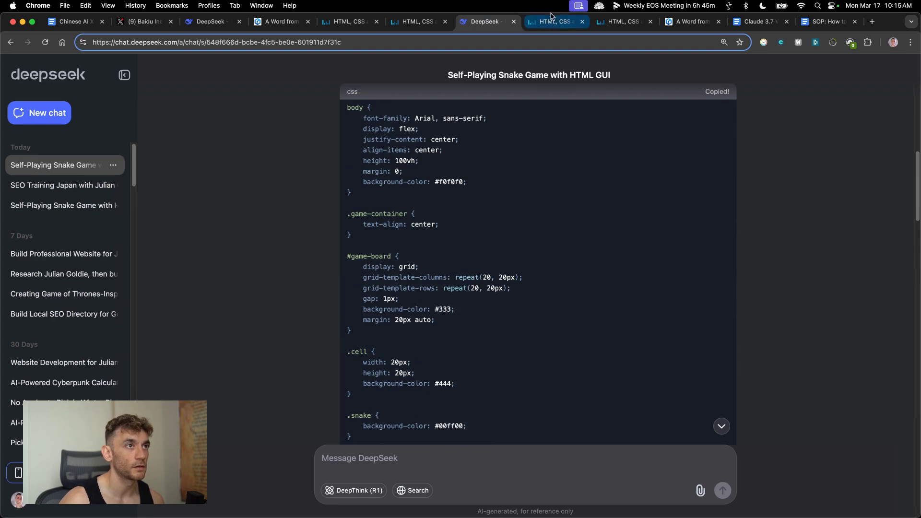
{"action": "left_click", "coordinate": [557, 22]}
{"action": "left_click", "coordinate": [228, 385]}
{"action": "key", "text": "super+a"}
{"action": "key", "text": "super+v"}
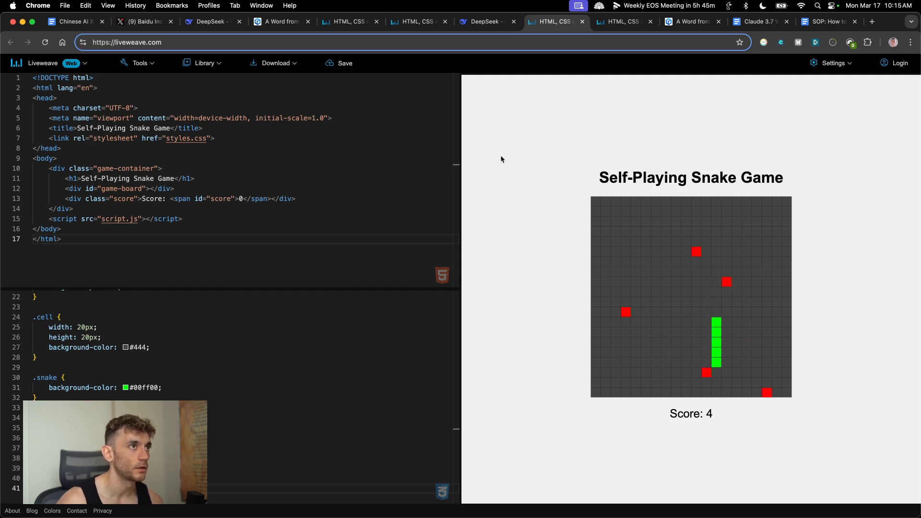
Step: Flip through the other snake game tabs to compare them with the score-5 grid version
{"action": "left_click", "coordinate": [416, 21]}
{"action": "left_click", "coordinate": [350, 21]}
{"action": "left_click", "coordinate": [624, 21]}
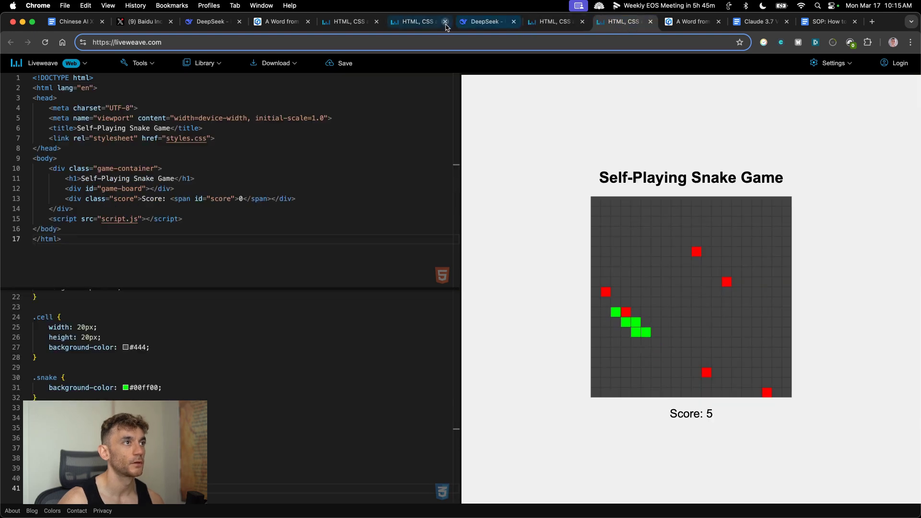
Step: Compare the score-390 and Game-Over-at-220 snake tabs, reorder them, and bring DeepSeek's Start/Stop reply forward
{"action": "left_click_drag", "start_coordinate": [414, 24], "coordinate": [551, 26]}
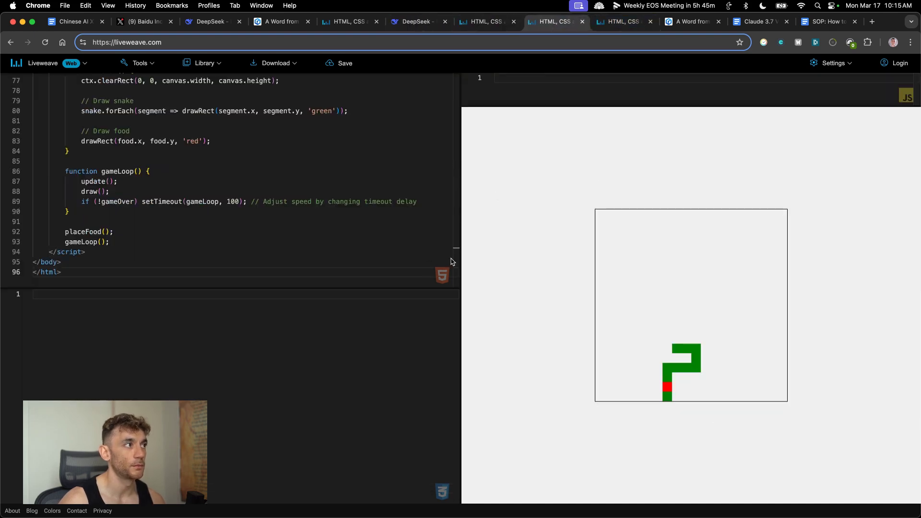
{"action": "scroll", "coordinate": [187, 113], "scroll_direction": "up", "scroll_amount": 15}
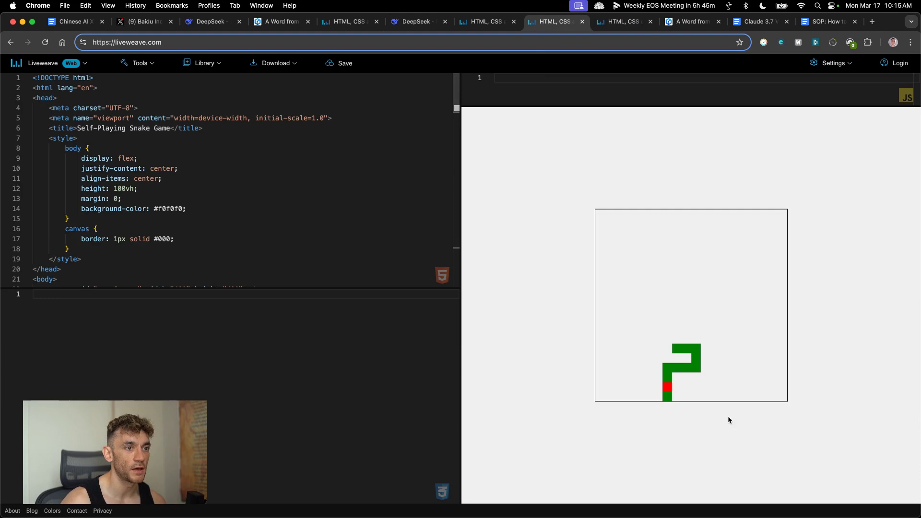
{"action": "left_click", "coordinate": [521, 26]}
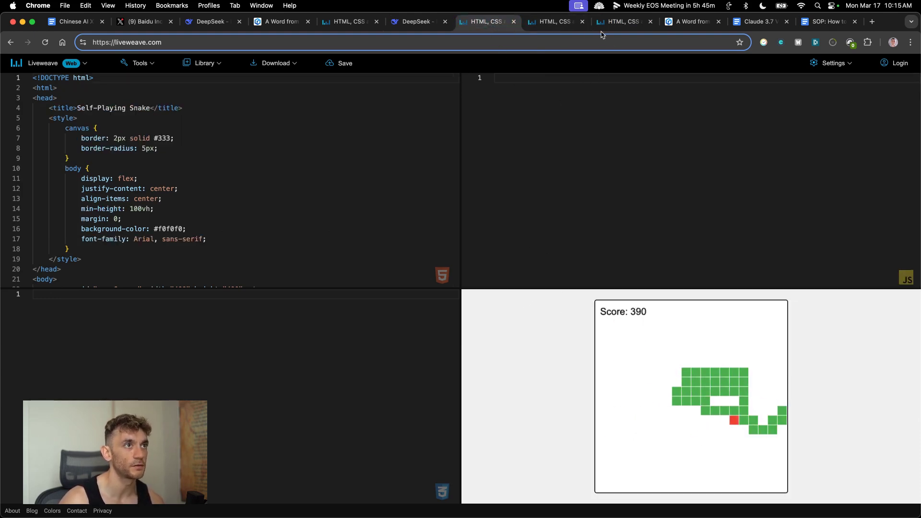
{"action": "left_click", "coordinate": [622, 21]}
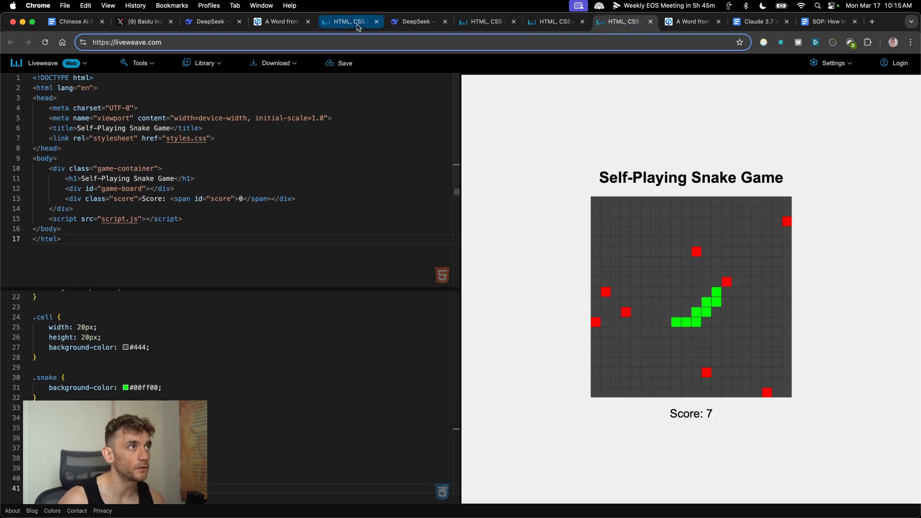
{"action": "left_click", "coordinate": [335, 26]}
{"action": "left_click_drag", "start_coordinate": [336, 26], "coordinate": [408, 24]}
{"action": "left_click", "coordinate": [351, 22]}
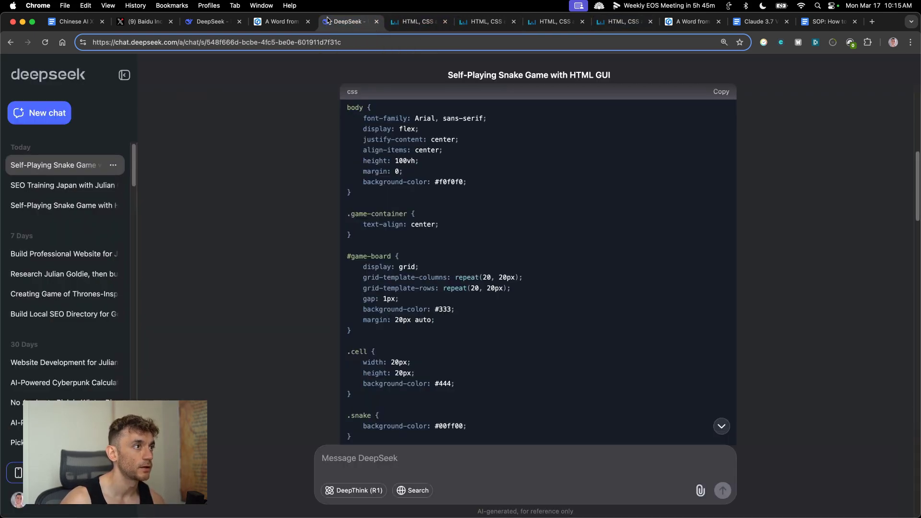
{"action": "key", "text": "ctrl+Tab"}
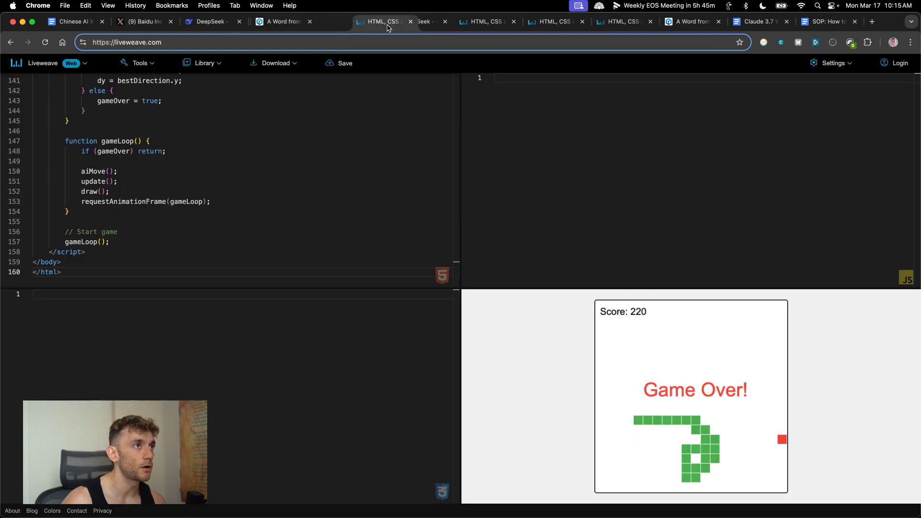
{"action": "left_click_drag", "start_coordinate": [211, 22], "coordinate": [556, 22]}
{"action": "left_click", "coordinate": [429, 24]}
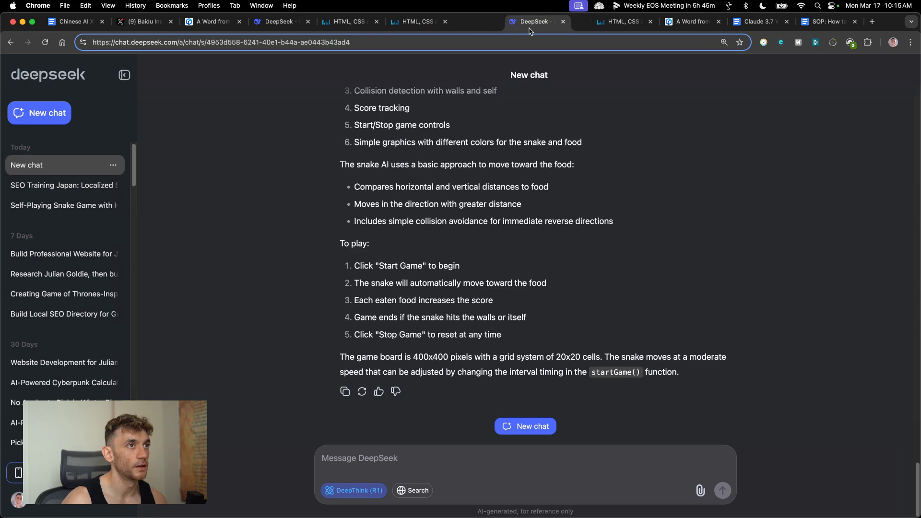
Step: Paste the longer Start/Stop Snake game code into the Liveweave HTML panel and enlarge the preview
{"action": "scroll", "coordinate": [435, 275], "scroll_direction": "up", "scroll_amount": 20}
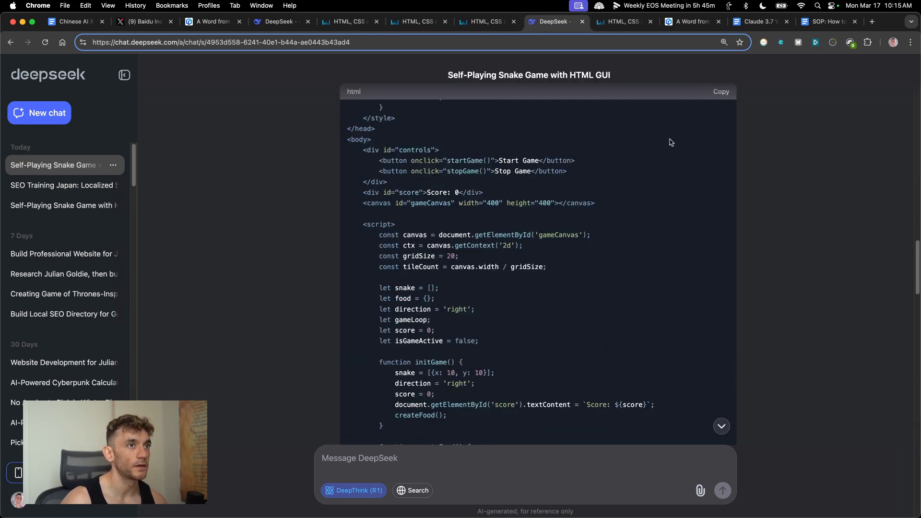
{"action": "scroll", "coordinate": [438, 357], "scroll_direction": "down", "scroll_amount": 20}
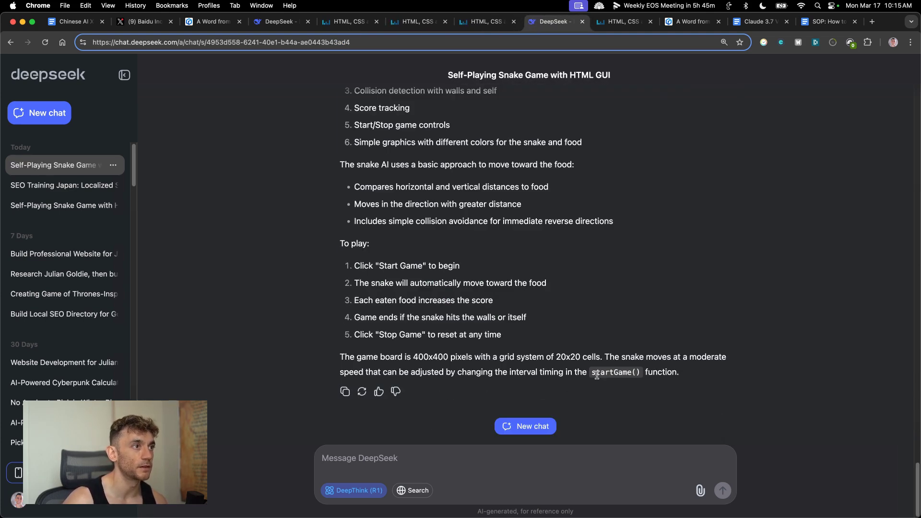
{"action": "left_click", "coordinate": [624, 21]}
{"action": "left_click", "coordinate": [281, 141]}
{"action": "key", "text": "super+a"}
{"action": "key", "text": "super+v"}
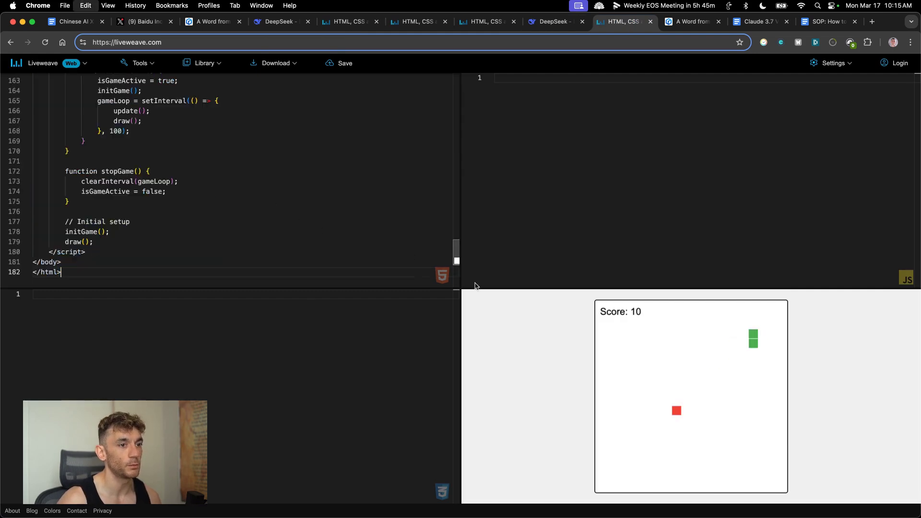
{"action": "left_click_drag", "start_coordinate": [547, 288], "coordinate": [569, 128]}
Step: Start the game, dismiss its Game Over alert, restart it, and reorder its tab
{"action": "left_click", "coordinate": [672, 143]}
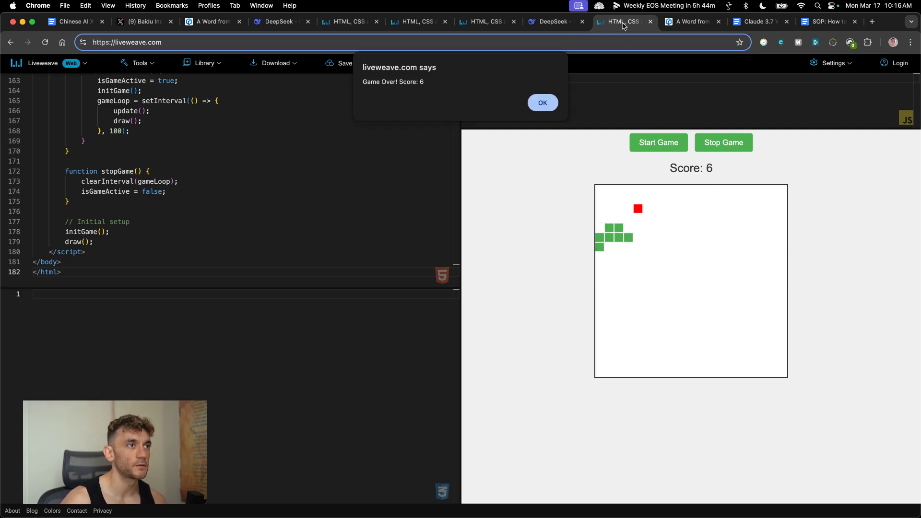
{"action": "left_click", "coordinate": [540, 105]}
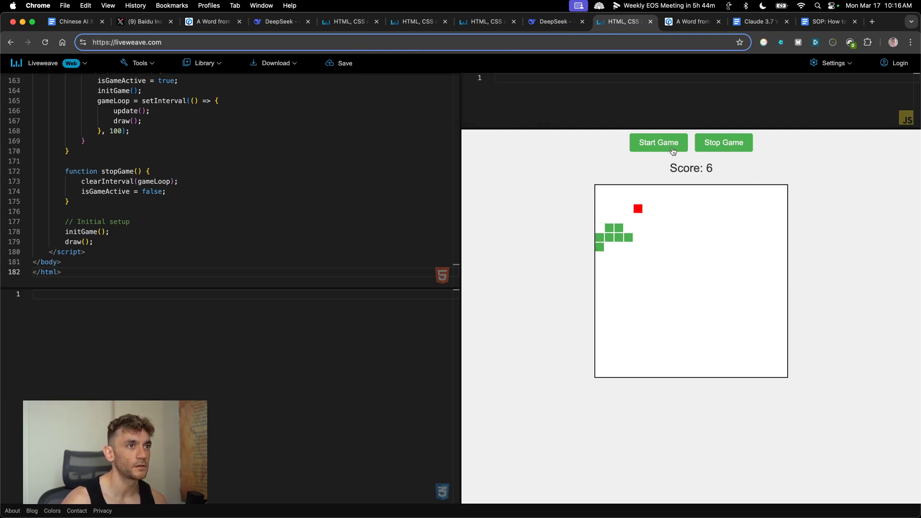
{"action": "left_click", "coordinate": [673, 147]}
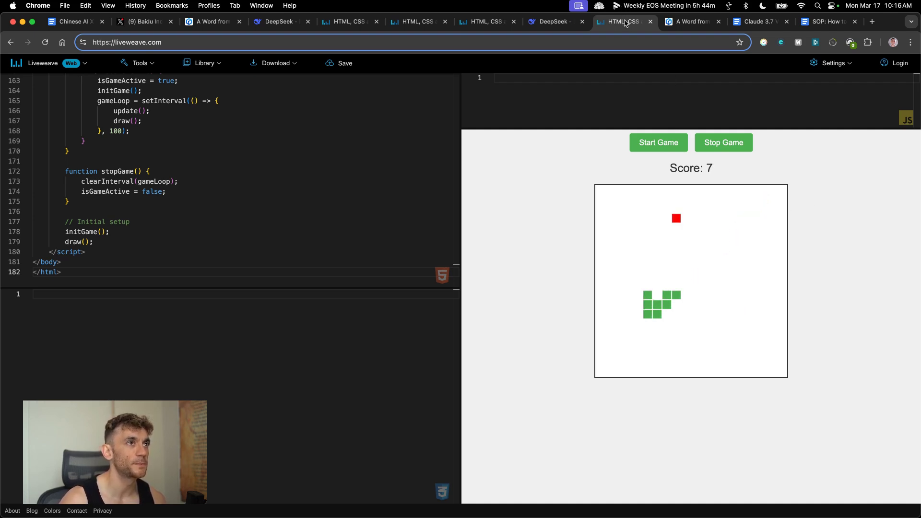
{"action": "left_click_drag", "start_coordinate": [626, 25], "coordinate": [338, 29]}
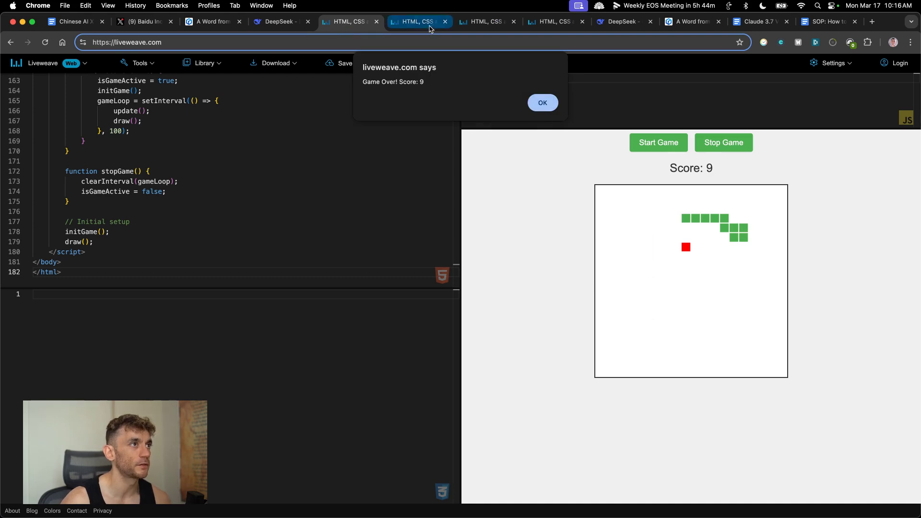
Step: Review each Snake game version, ending on the score 420 game
{"action": "left_click", "coordinate": [425, 21]}
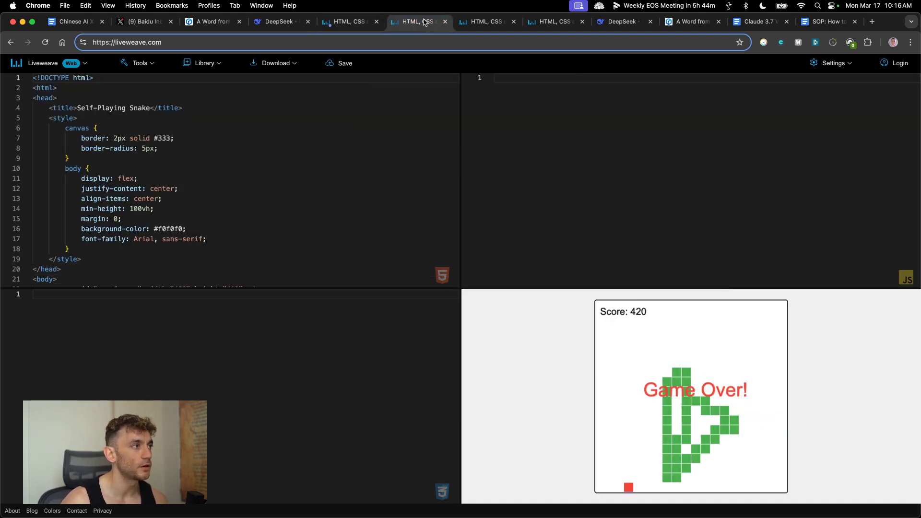
{"action": "left_click", "coordinate": [486, 21]}
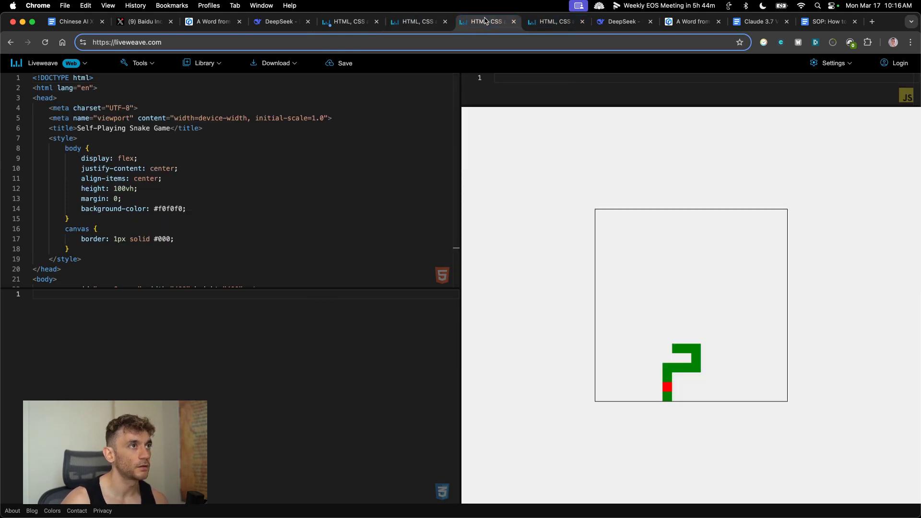
{"action": "left_click", "coordinate": [559, 22]}
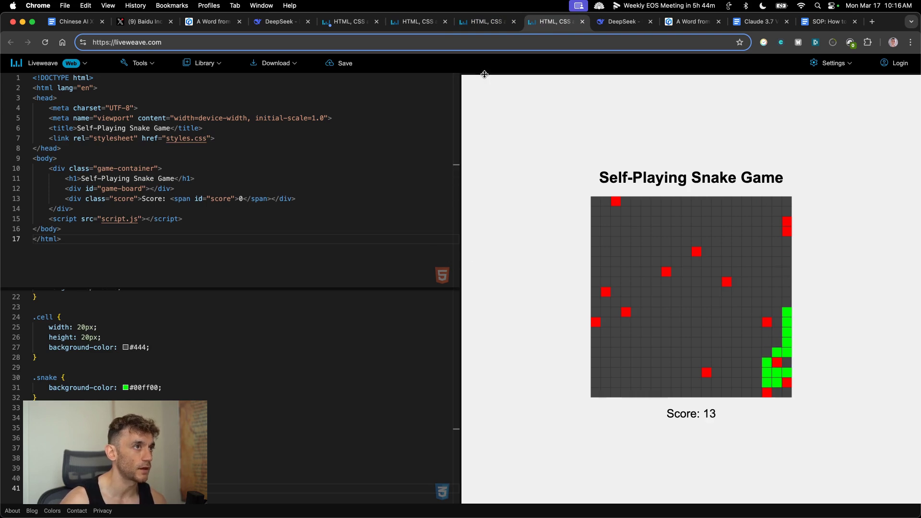
{"action": "left_click_drag", "start_coordinate": [484, 74], "coordinate": [504, 79]}
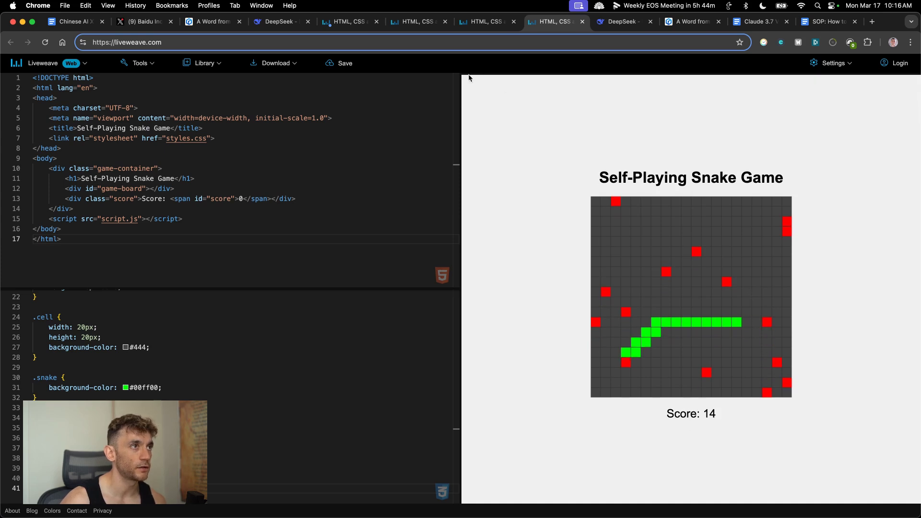
{"action": "left_click", "coordinate": [400, 25]}
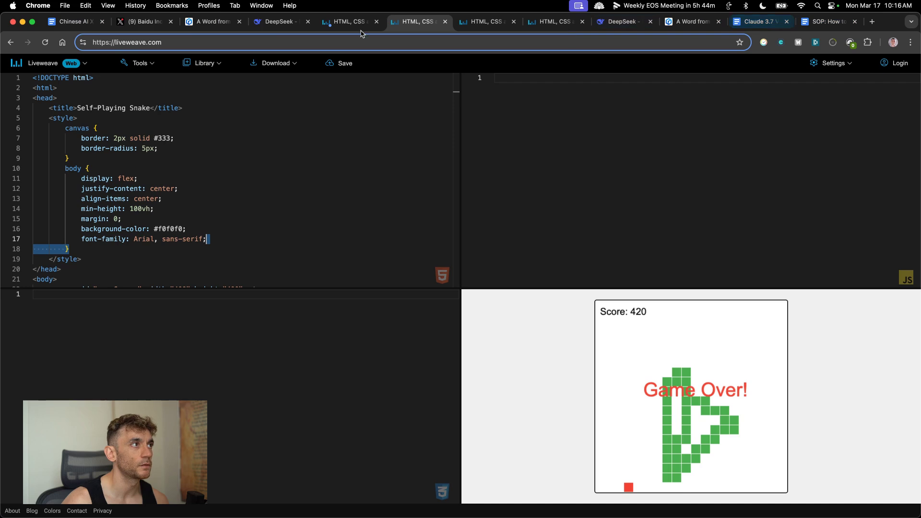
Step: Start a new ERNIE dialogue and open the SOP ranking document
{"action": "left_click", "coordinate": [195, 27]}
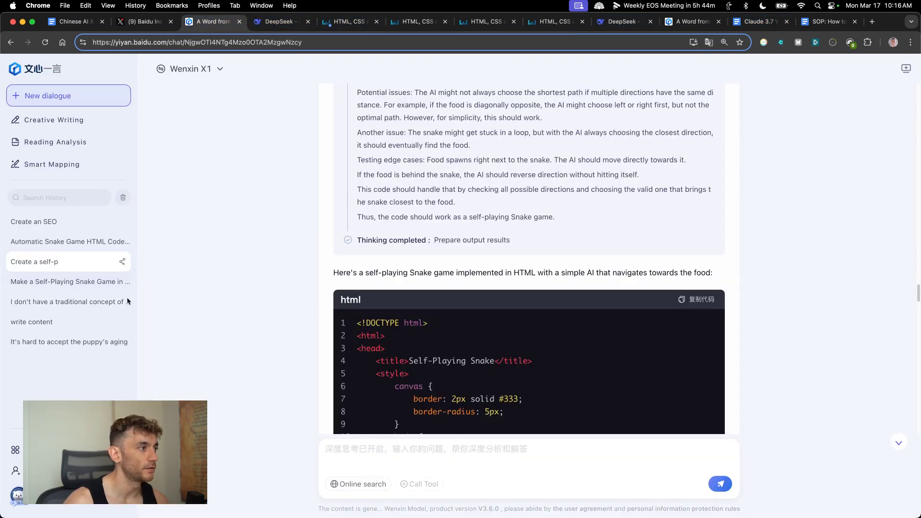
{"action": "left_click", "coordinate": [46, 102]}
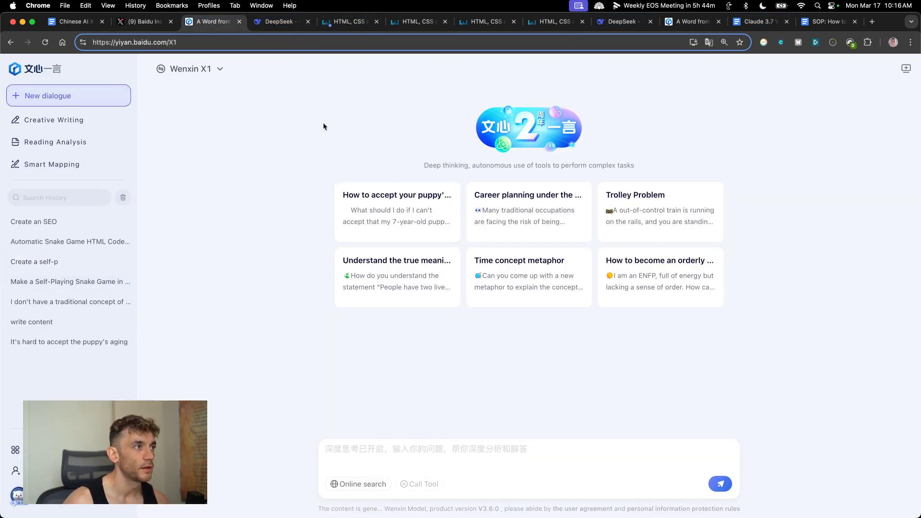
{"action": "left_click", "coordinate": [822, 26]}
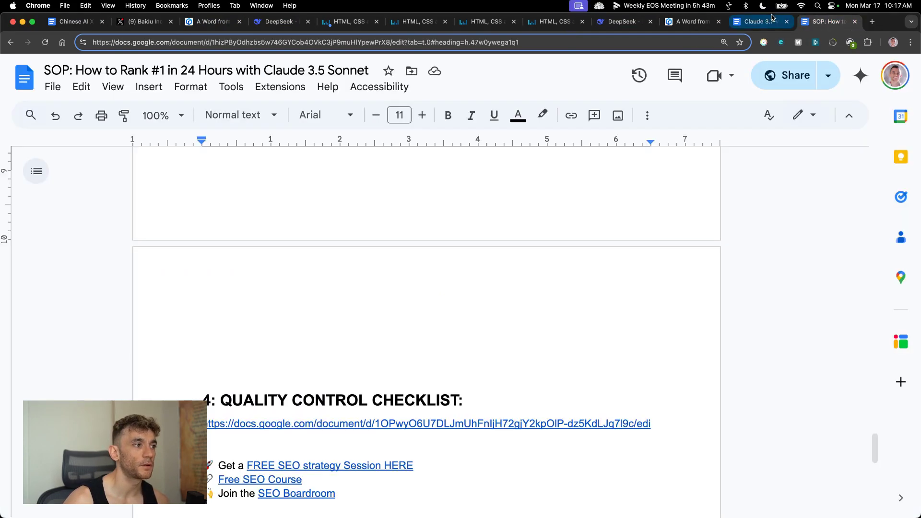
Step: Open the Claude 3.7 VS Grok 3 document and select the Winter Apple Puzzle prompt in section 3
{"action": "left_click", "coordinate": [747, 21]}
{"action": "scroll", "coordinate": [228, 336], "scroll_direction": "down", "scroll_amount": 10}
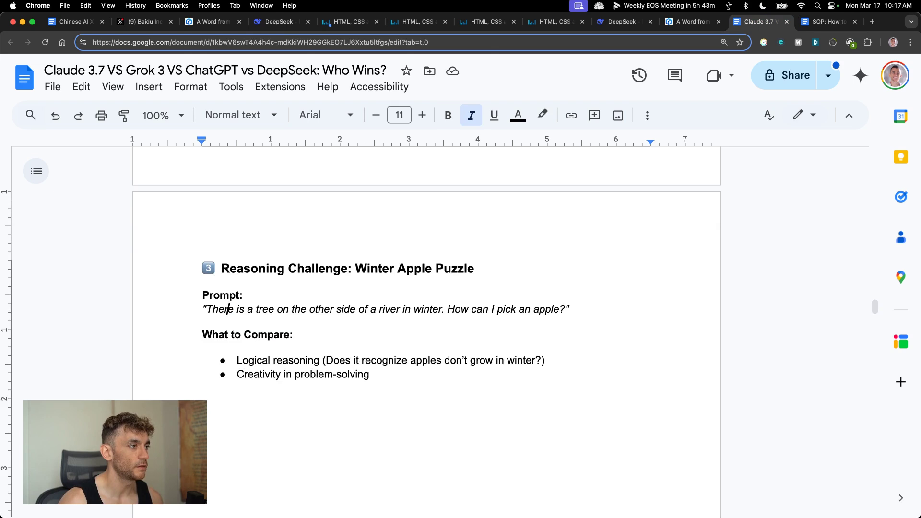
{"action": "triple_click", "coordinate": [206, 309]}
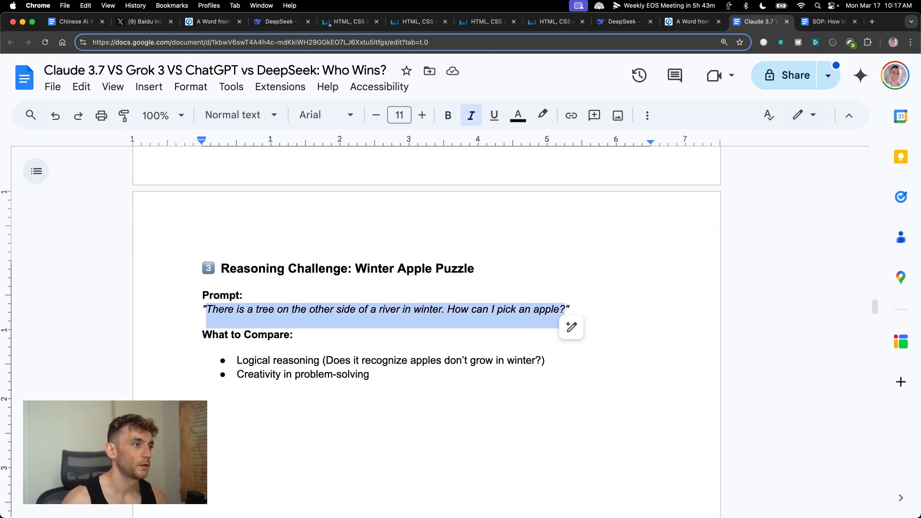
{"action": "scroll", "coordinate": [208, 236], "scroll_direction": "down", "scroll_amount": 3}
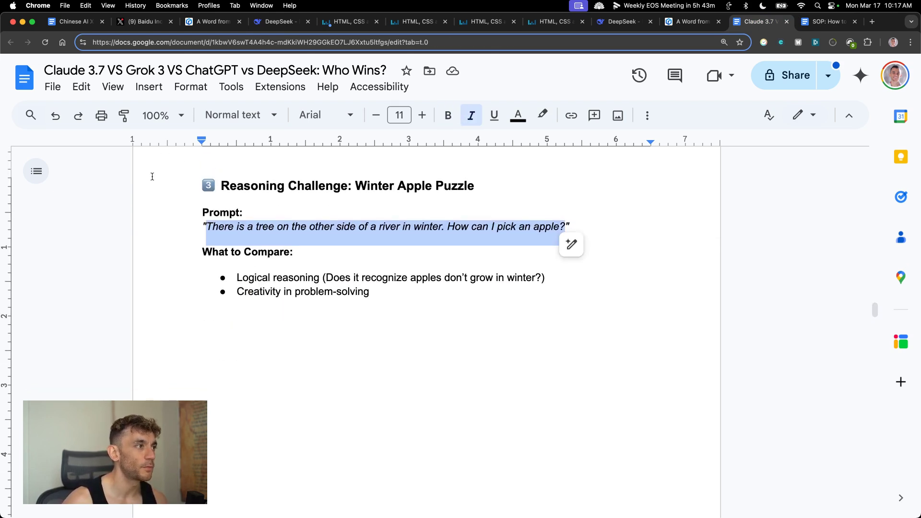
{"action": "triple_click", "coordinate": [532, 183]}
{"action": "left_click", "coordinate": [334, 226]}
{"action": "left_click_drag", "start_coordinate": [202, 213], "coordinate": [601, 228]}
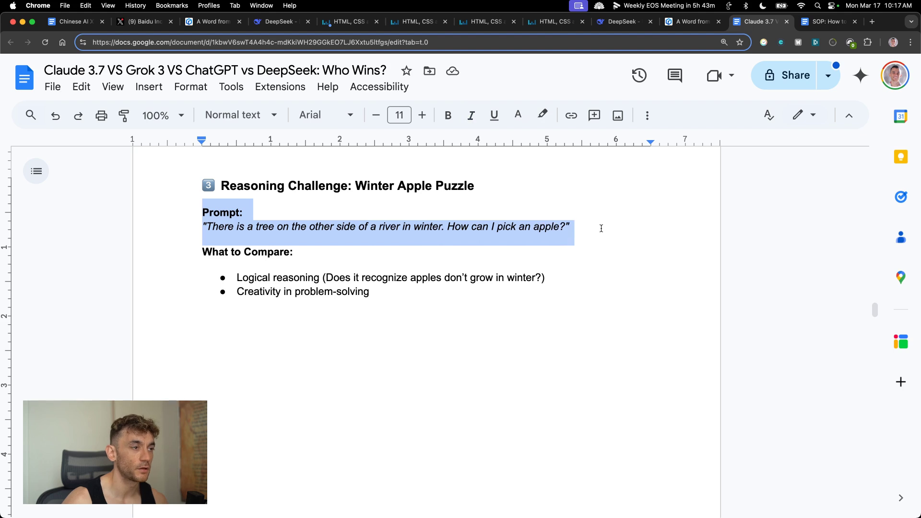
Step: Try selecting the What to Compare bullets, then reselect the full winter apple prompt line
{"action": "left_click", "coordinate": [375, 238]}
{"action": "left_click_drag", "start_coordinate": [187, 254], "coordinate": [294, 253]}
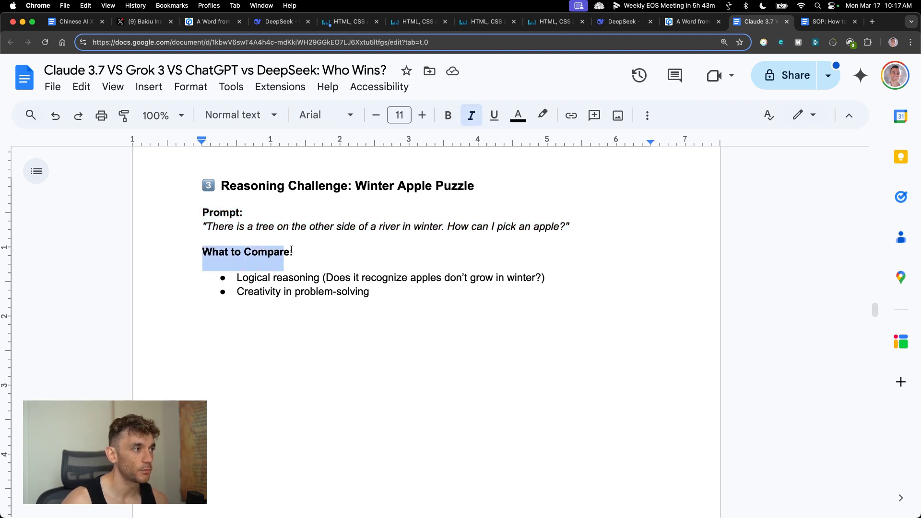
{"action": "left_click", "coordinate": [282, 266]}
{"action": "left_click_drag", "start_coordinate": [235, 276], "coordinate": [251, 294]}
{"action": "left_click", "coordinate": [574, 279]}
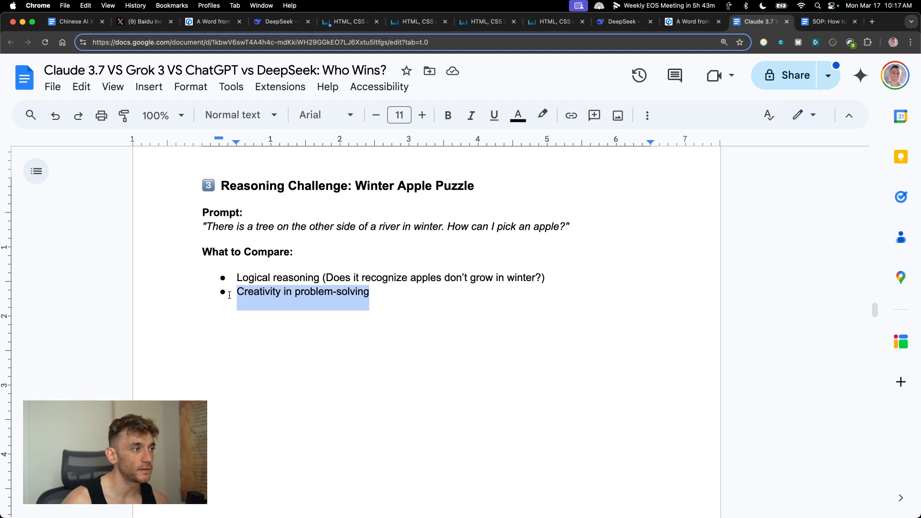
{"action": "left_click", "coordinate": [253, 300]}
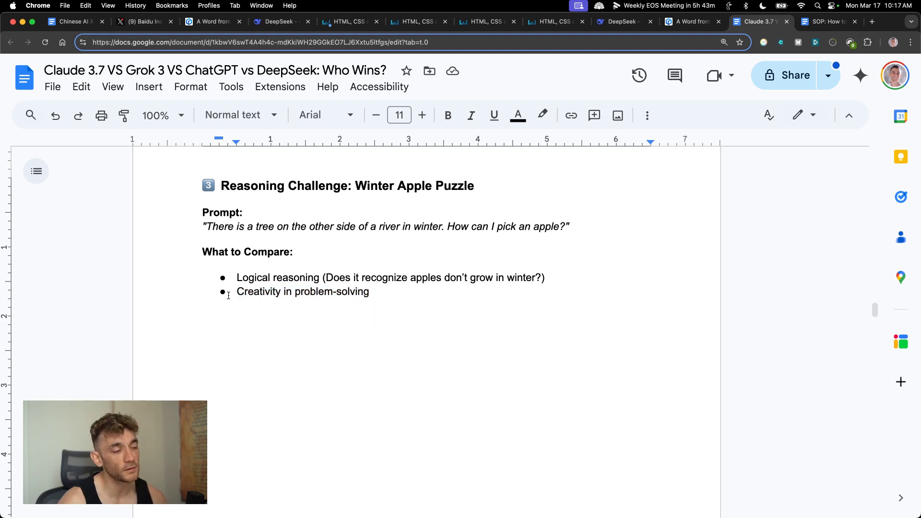
{"action": "left_click_drag", "start_coordinate": [231, 297], "coordinate": [528, 289]}
{"action": "scroll", "coordinate": [528, 290], "scroll_direction": "up", "scroll_amount": 2}
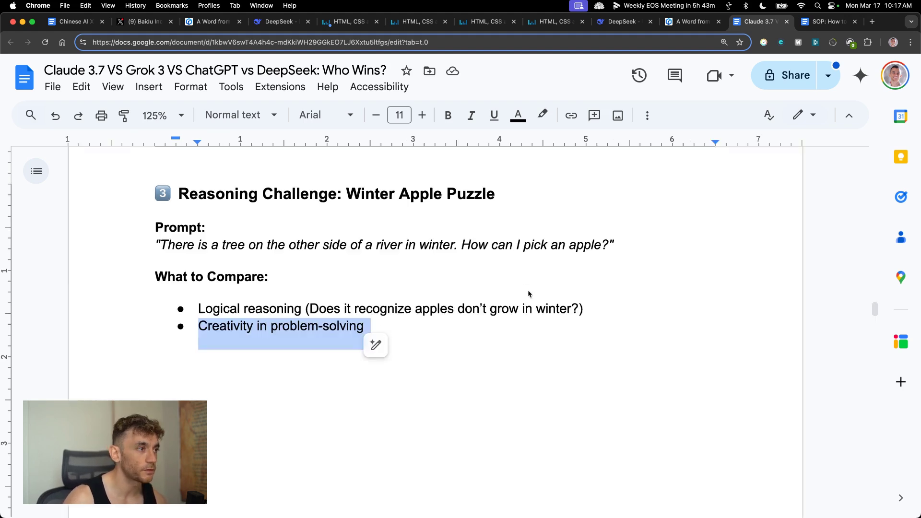
{"action": "left_click", "coordinate": [161, 253]}
{"action": "key", "text": "shift+super+Right"}
{"action": "key", "text": "super+c"}
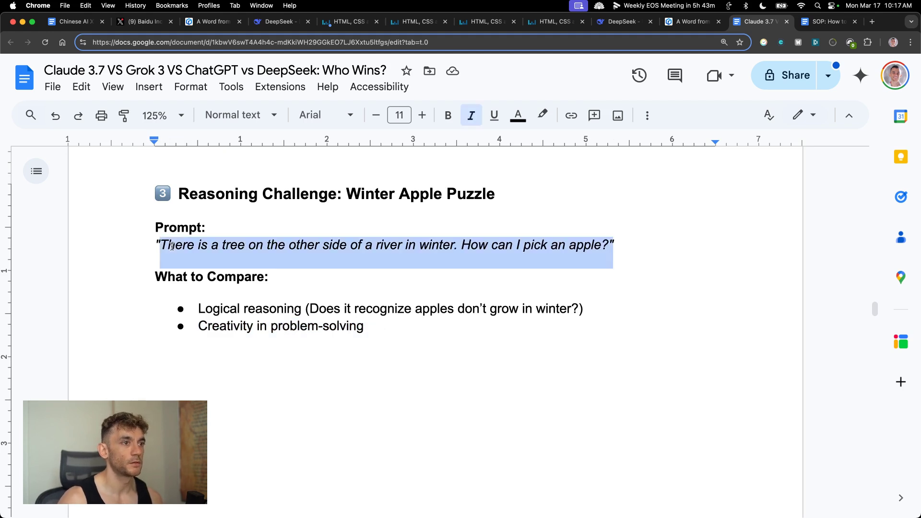
Step: Paste the winter apple prompt into the ERNIE X1 chat and send it
{"action": "left_click", "coordinate": [211, 21]}
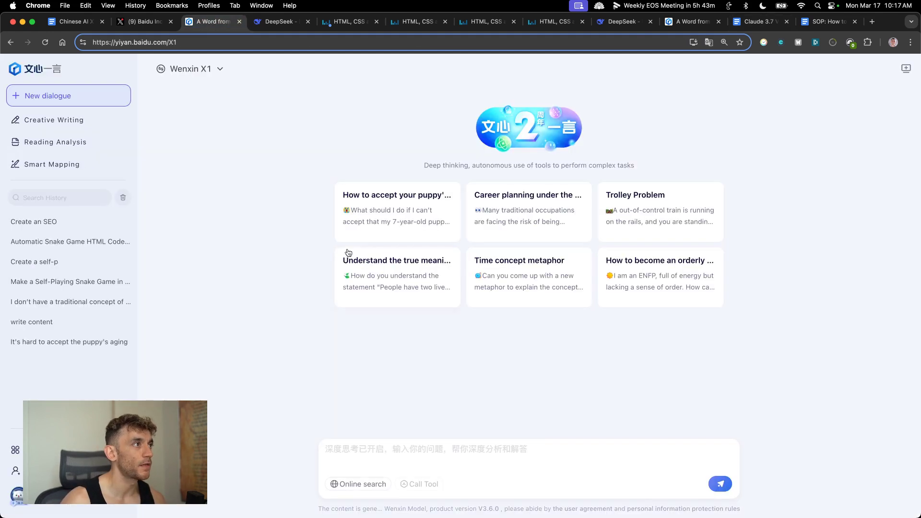
{"action": "left_click", "coordinate": [426, 443]}
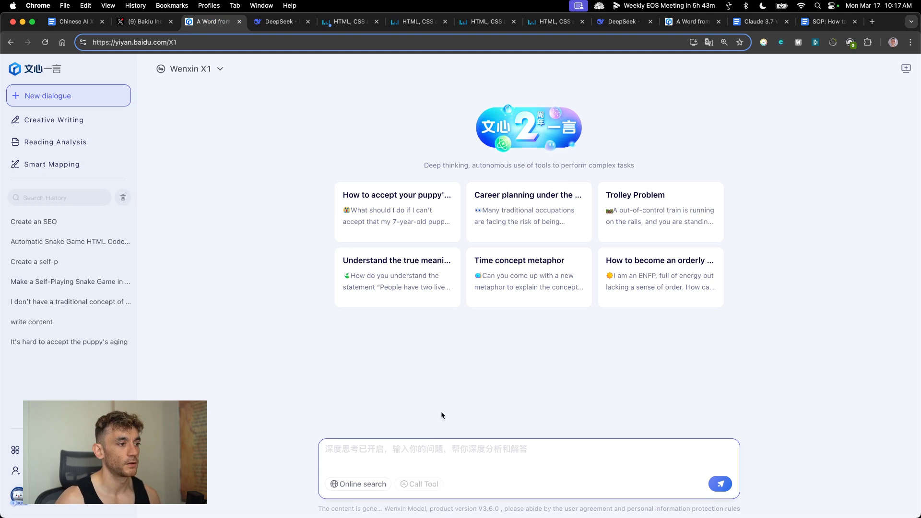
{"action": "key", "text": "super+v"}
{"action": "key", "text": "Return"}
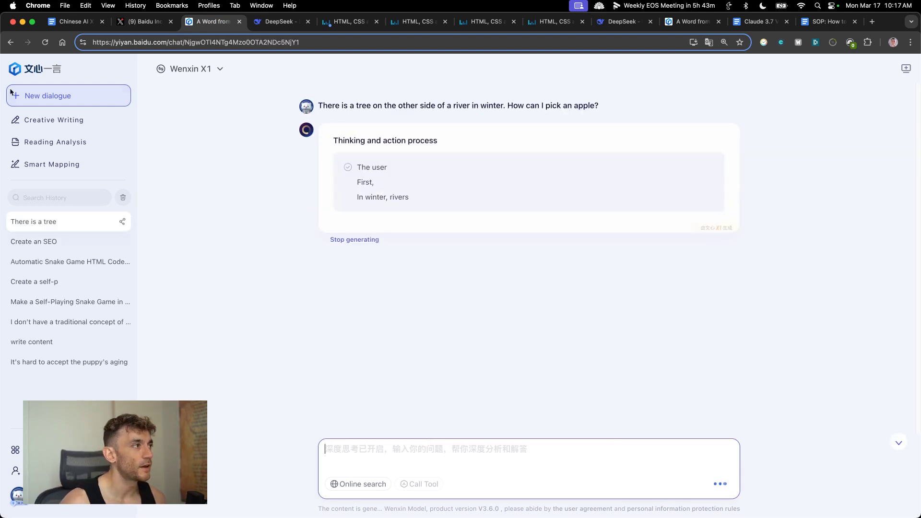
Step: Close the Liveweave game pages and start a fresh Wenxin 4.5 dialogue
{"action": "left_click", "coordinate": [348, 22]}
{"action": "left_click", "coordinate": [513, 197]}
{"action": "key", "text": "super+w"}
{"action": "key", "text": "super+w"}
{"action": "key", "text": "super+w"}
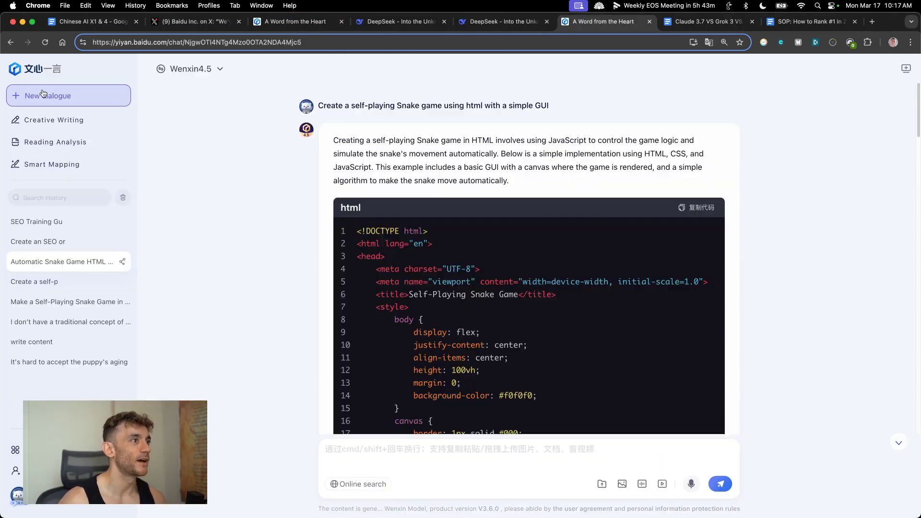
{"action": "left_click", "coordinate": [43, 94]}
{"action": "left_click", "coordinate": [405, 451]}
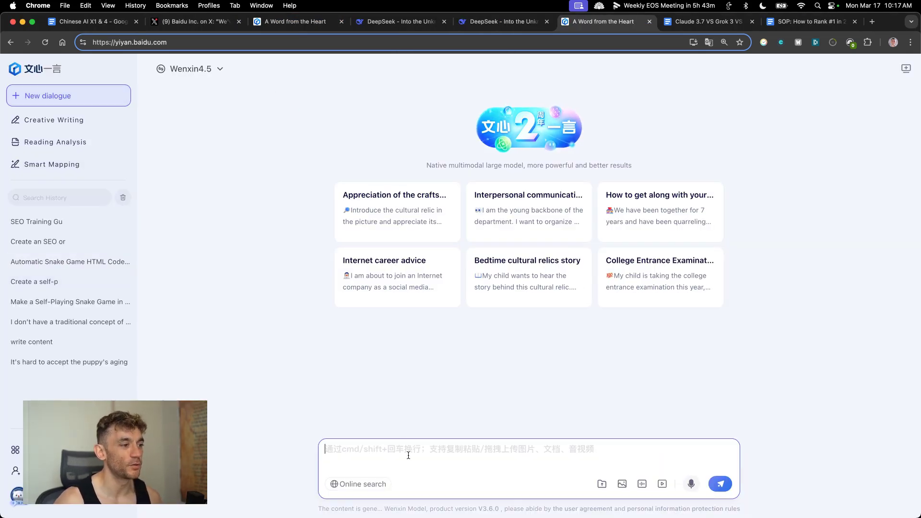